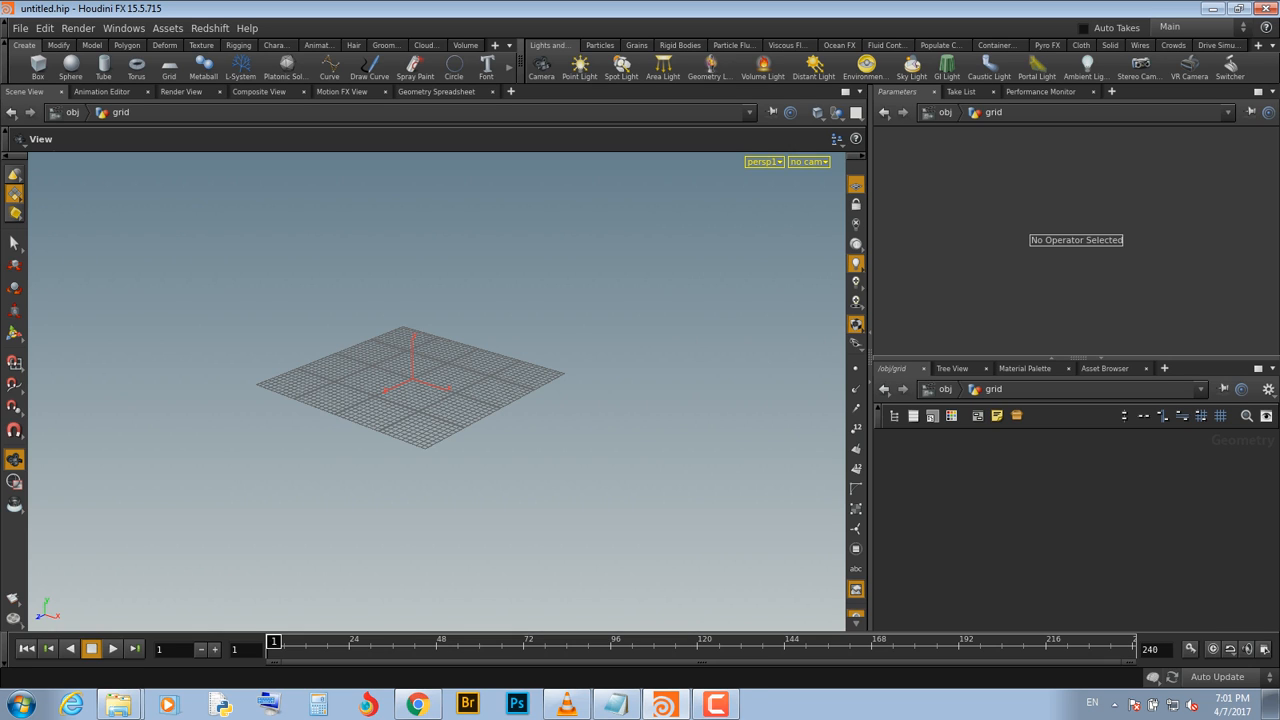
Add a Grid node to the empty geometry network and position it in the open area
key(Tab)
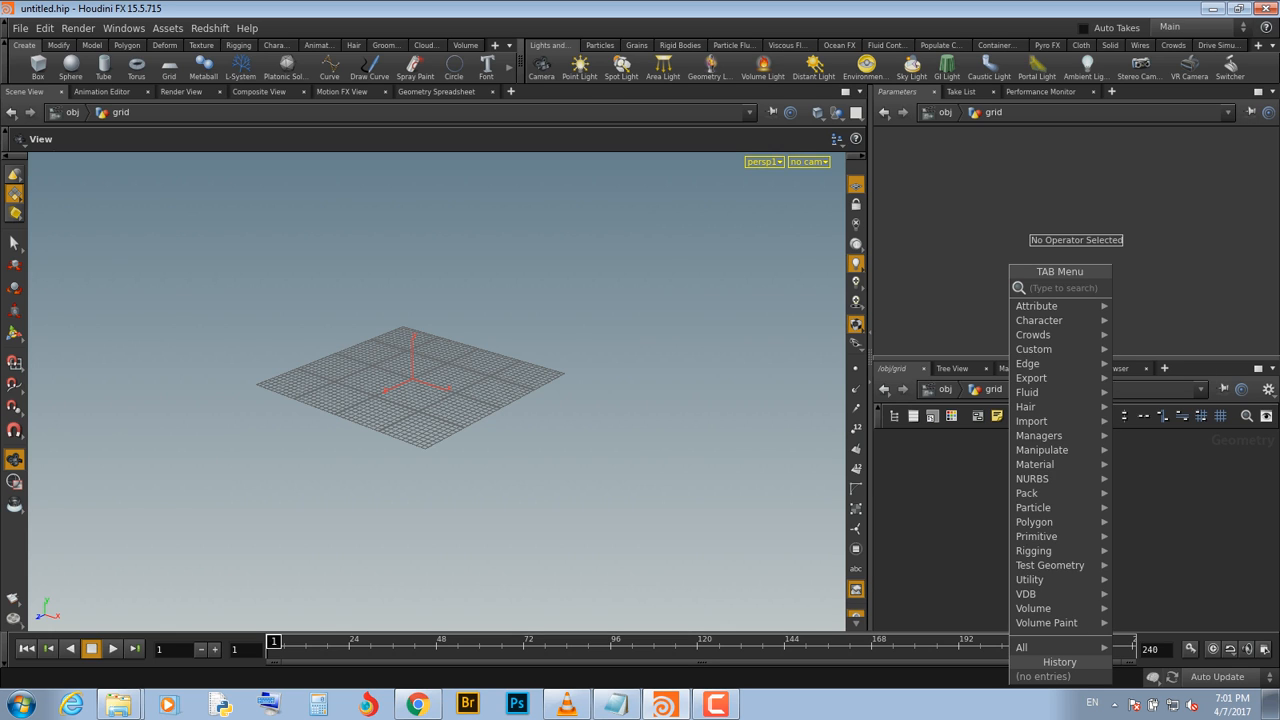
text(ge)
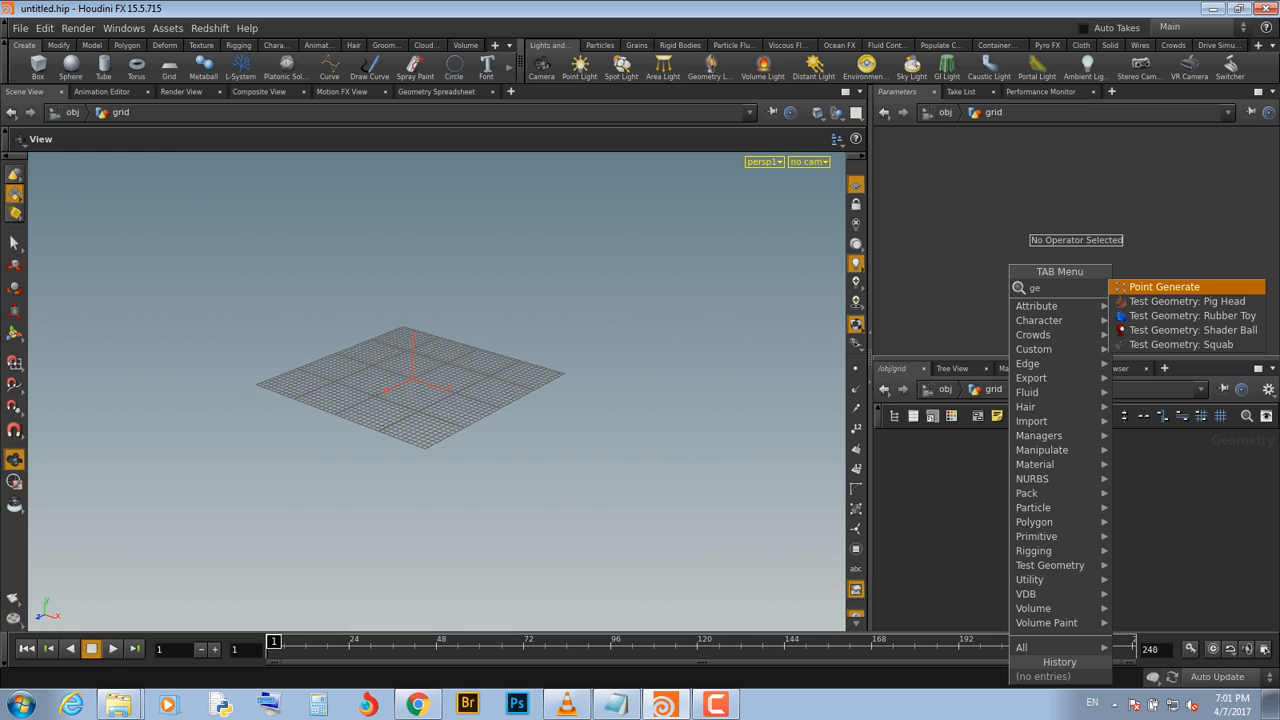
key(BackSpace)
text(ri)
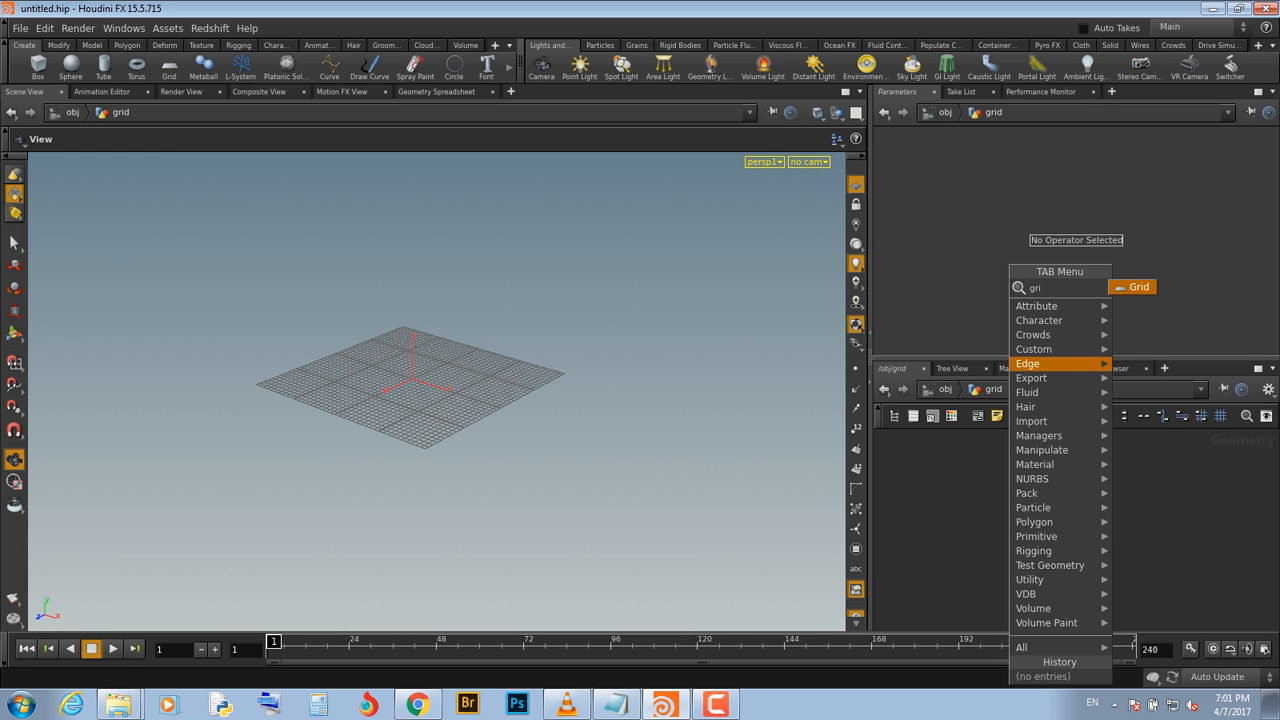
key(Return)
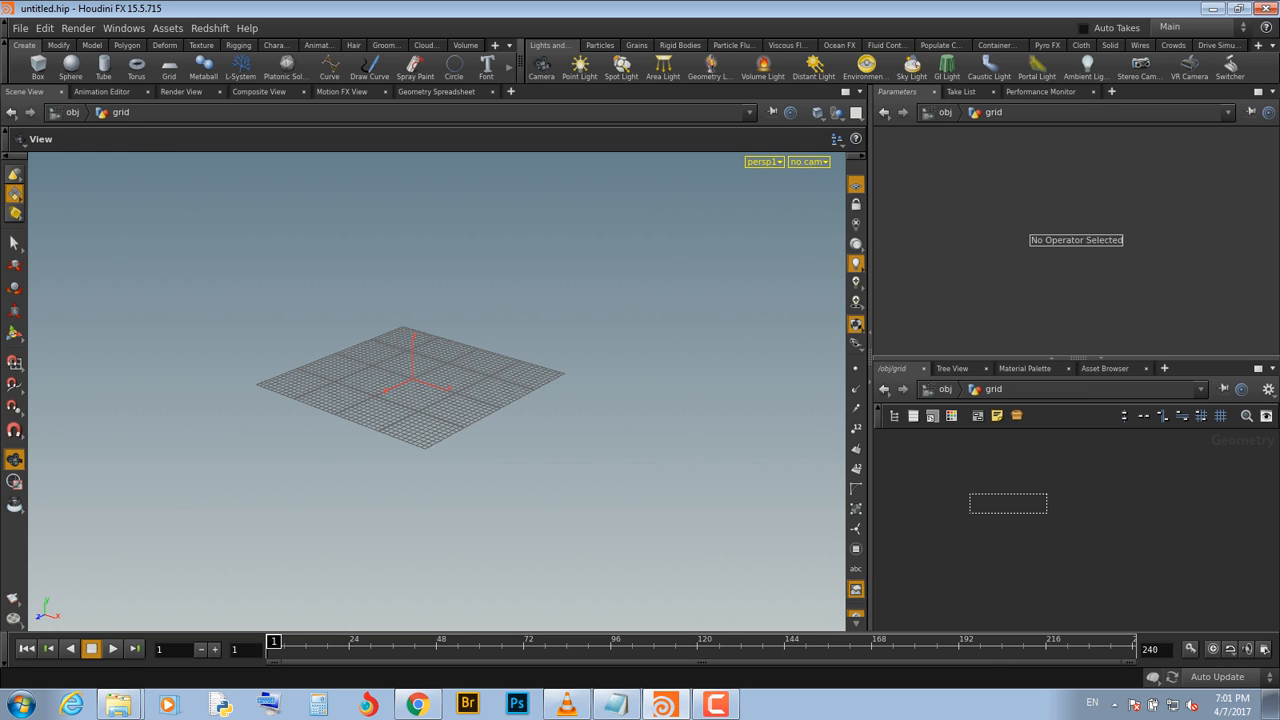
click(1004, 503)
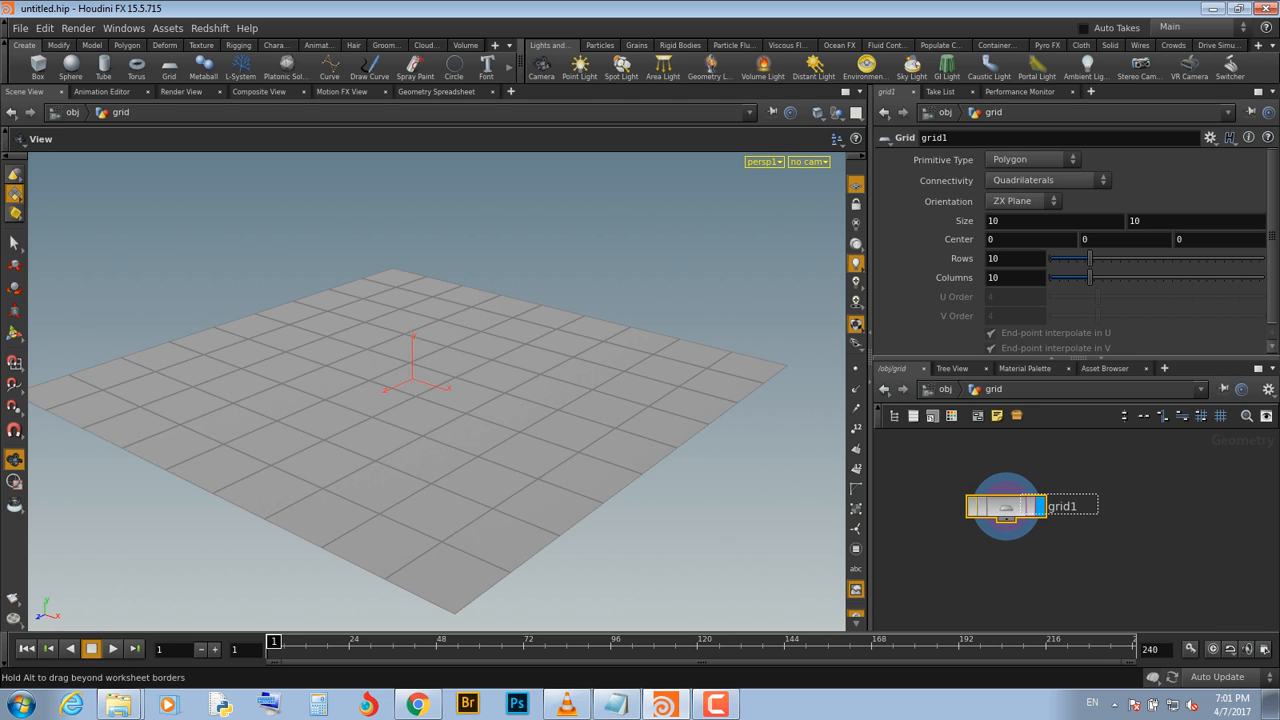
drag(1004, 512, 1061, 514)
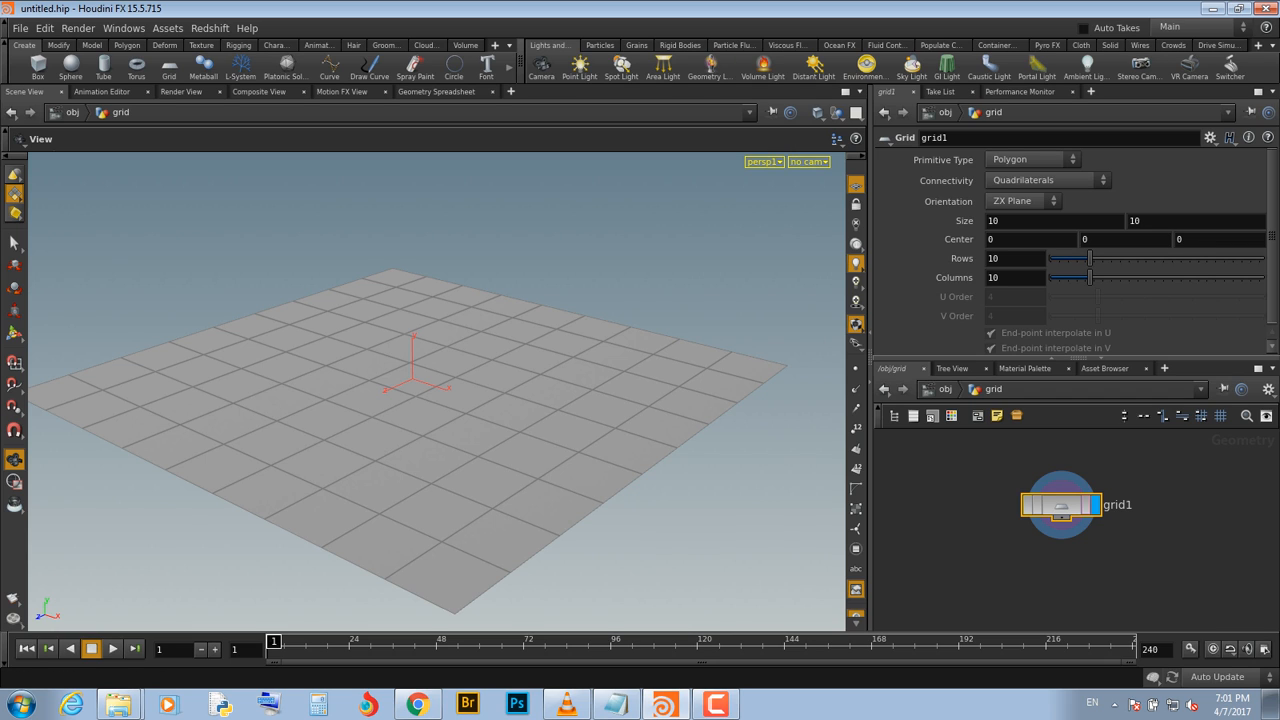
Set the grid's rows and columns to 4 each
double_click(994, 258)
text(4)
key(Tab)
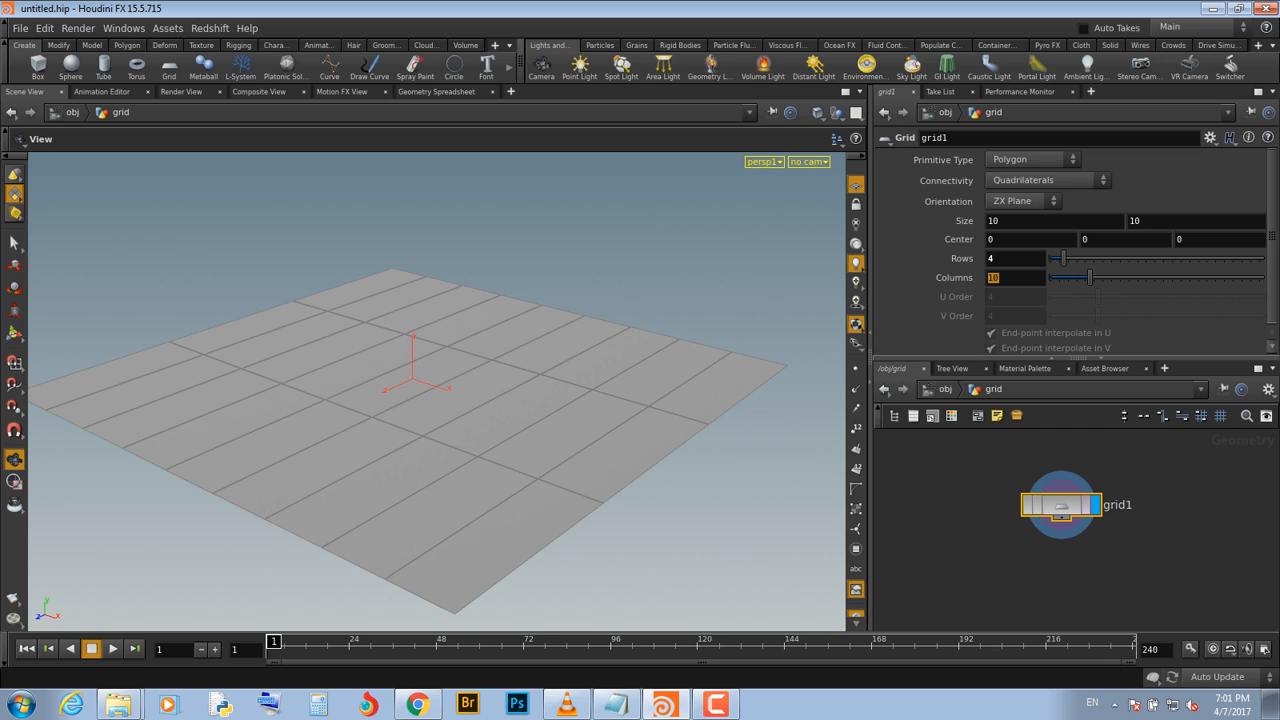
text(4)
key(Return)
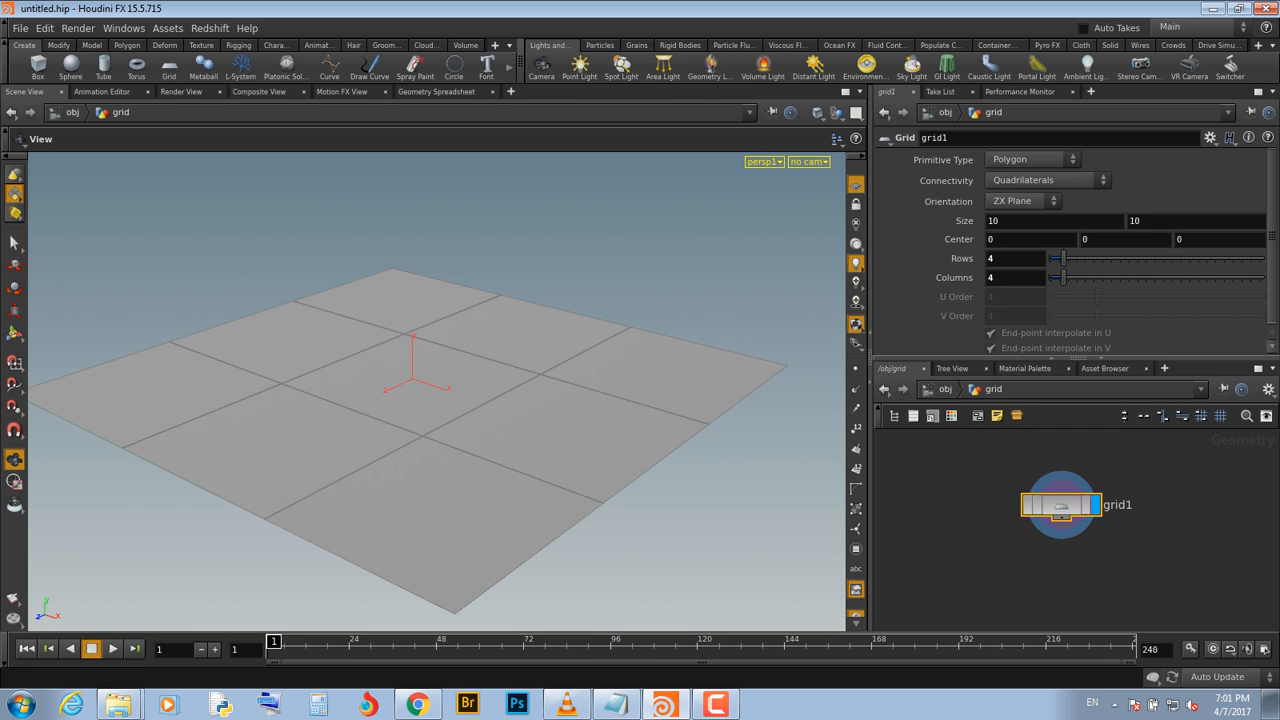
Set the grid's size to .3 by .6 and frame it in the viewport
double_click(993, 220)
text(.4)
key(Tab)
text(.8)
key(BackSpace)
text(6)
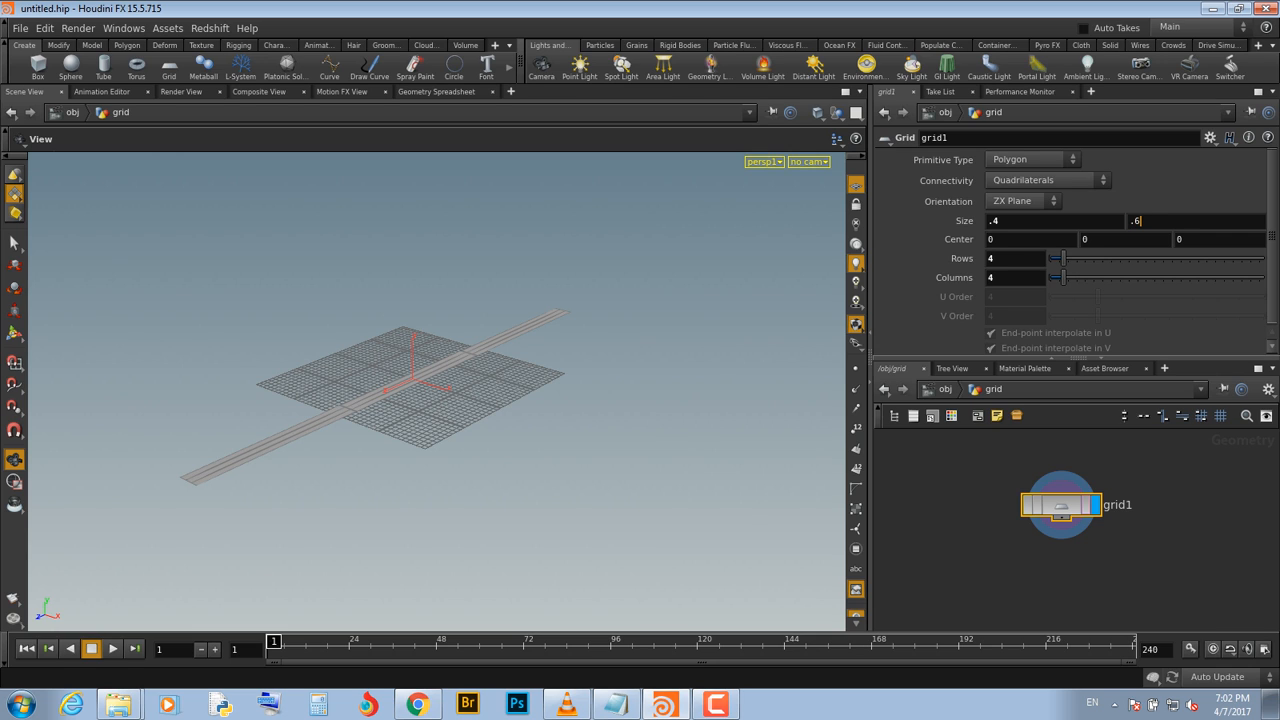
click(999, 220)
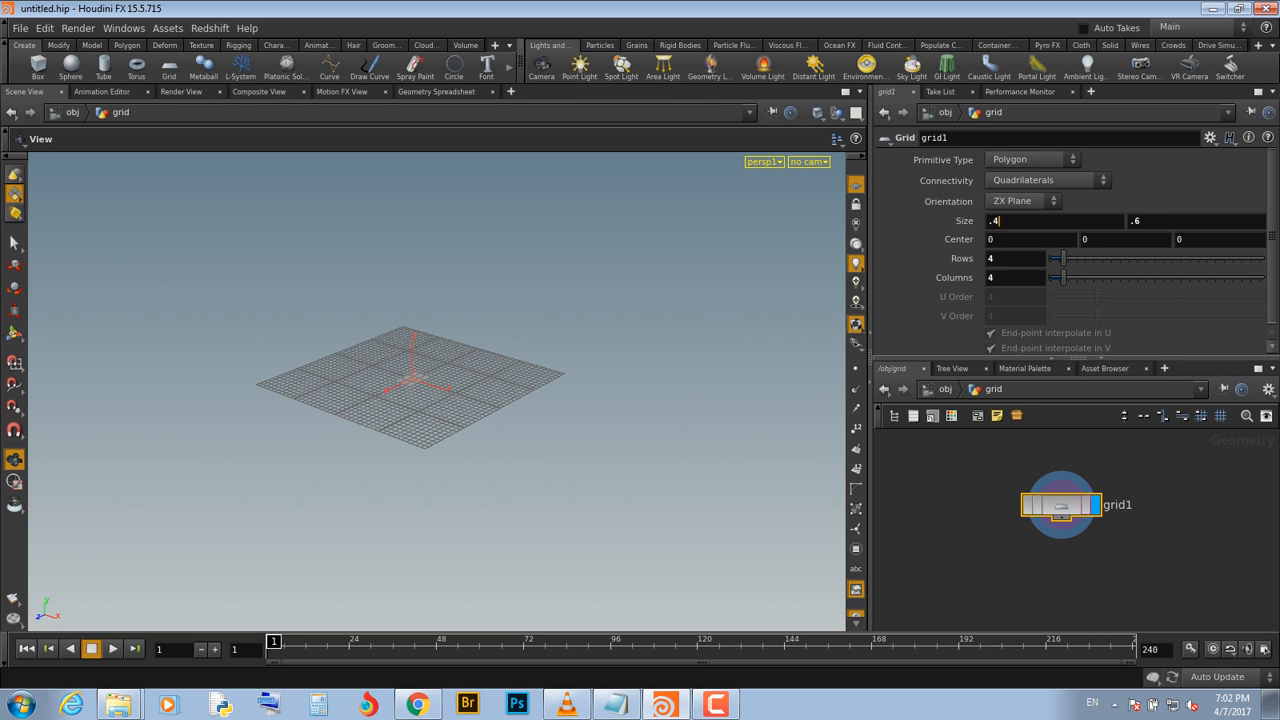
key(BackSpace)
text(3)
key(space+g)
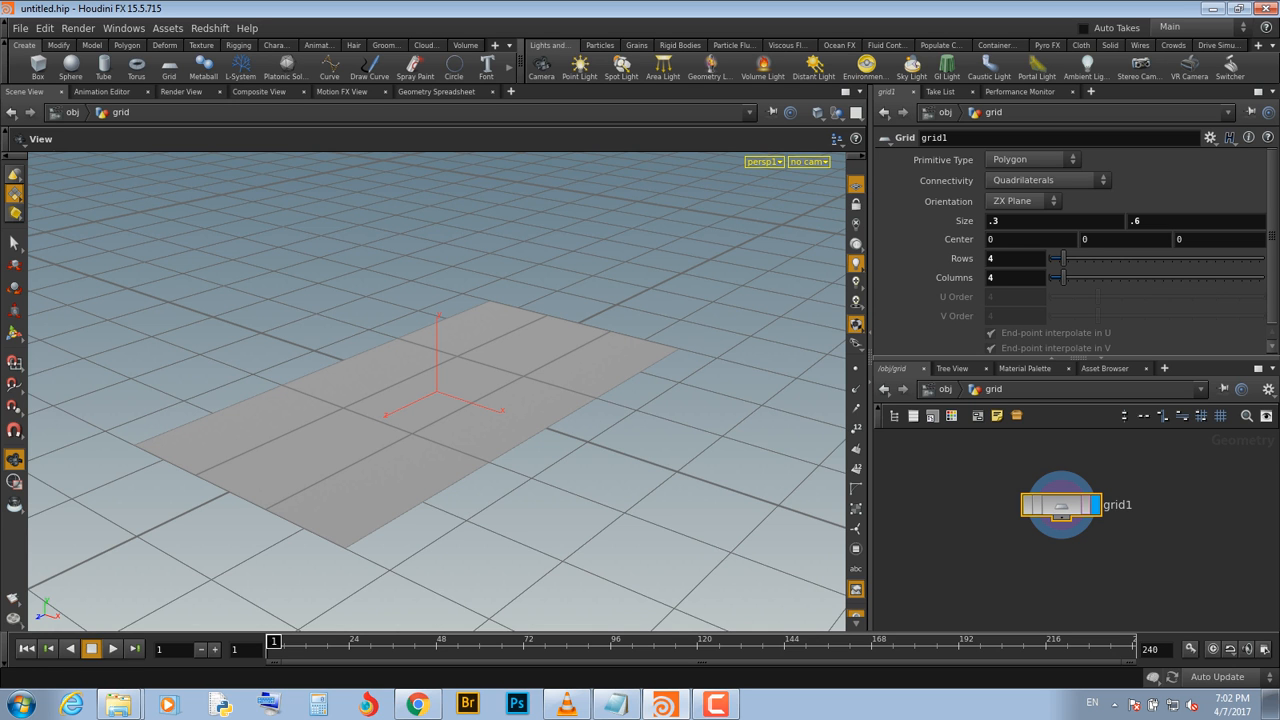
scroll(436, 392, down, 6)
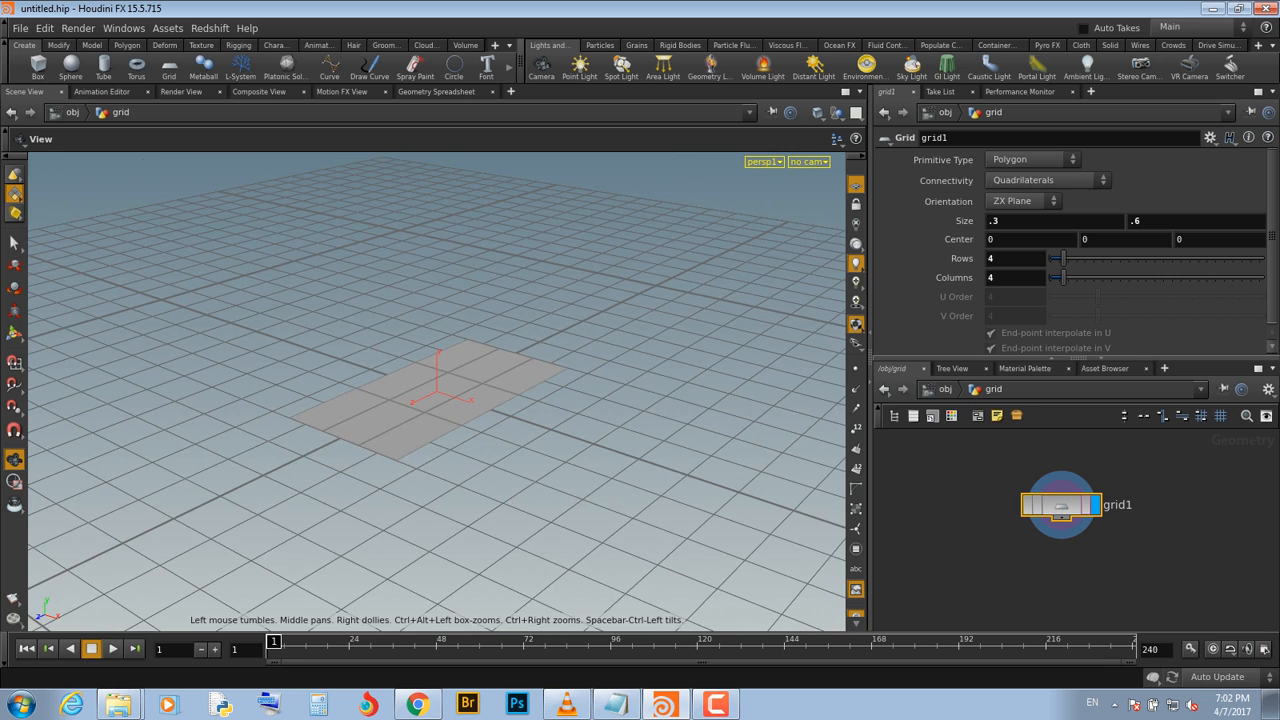
scroll(436, 392, down, 3)
scroll(436, 392, down, 2)
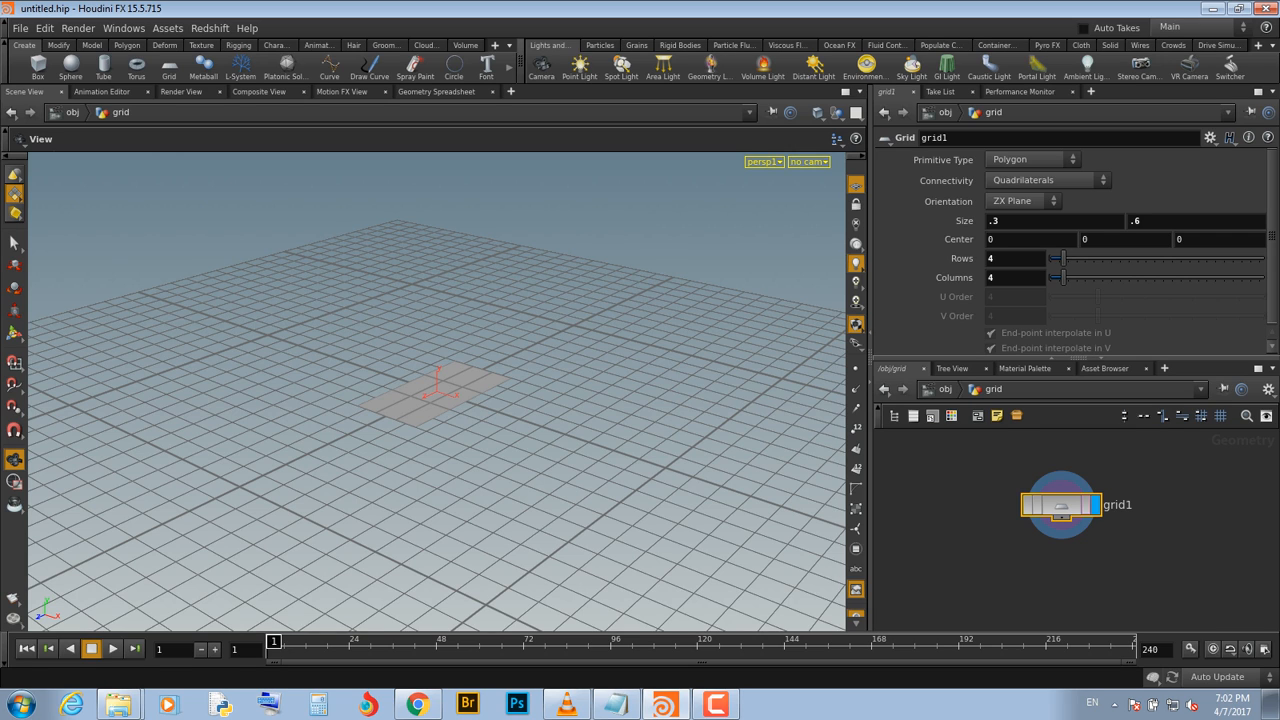
Change the viewport's background color scheme to Dark and hide the reference grid
key(d)
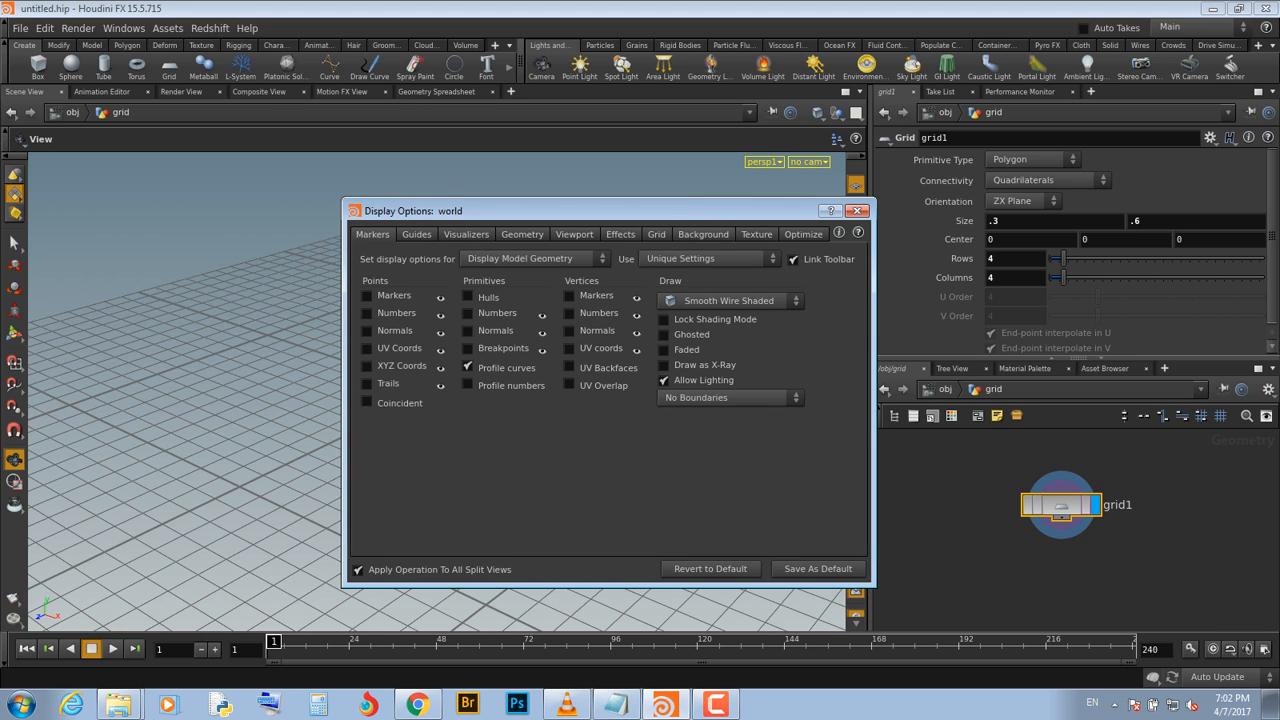
click(703, 234)
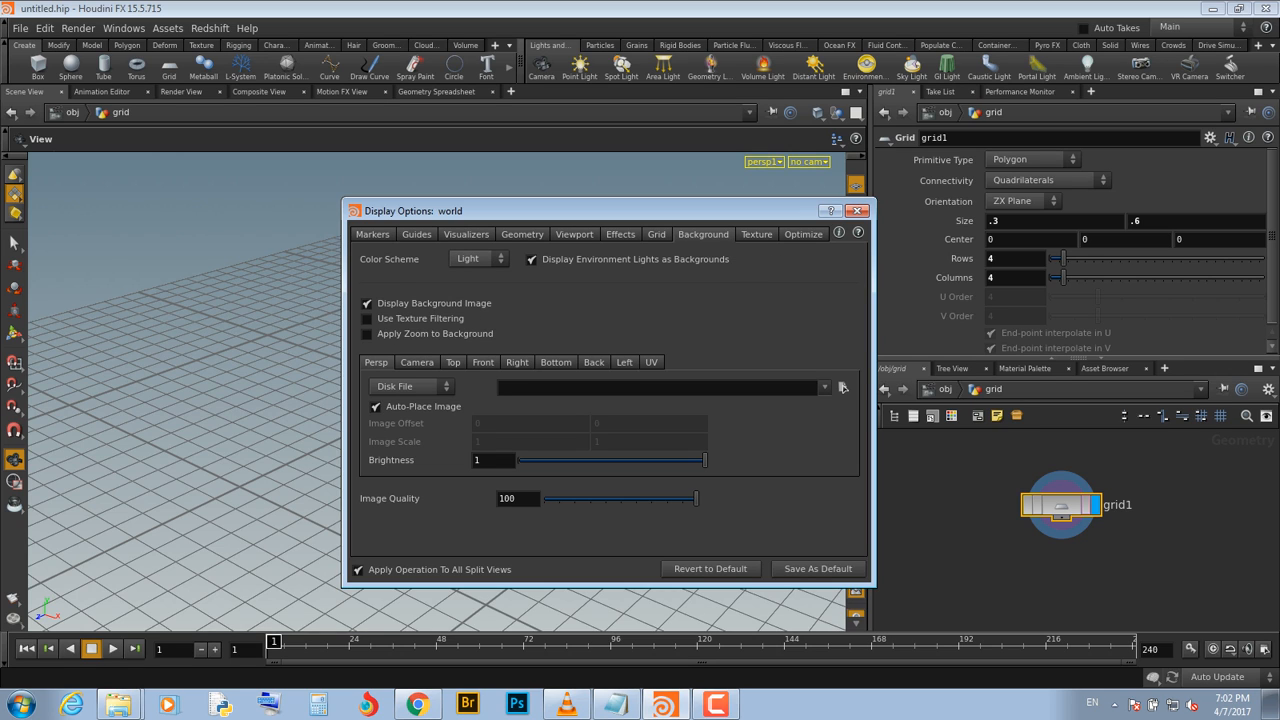
click(468, 258)
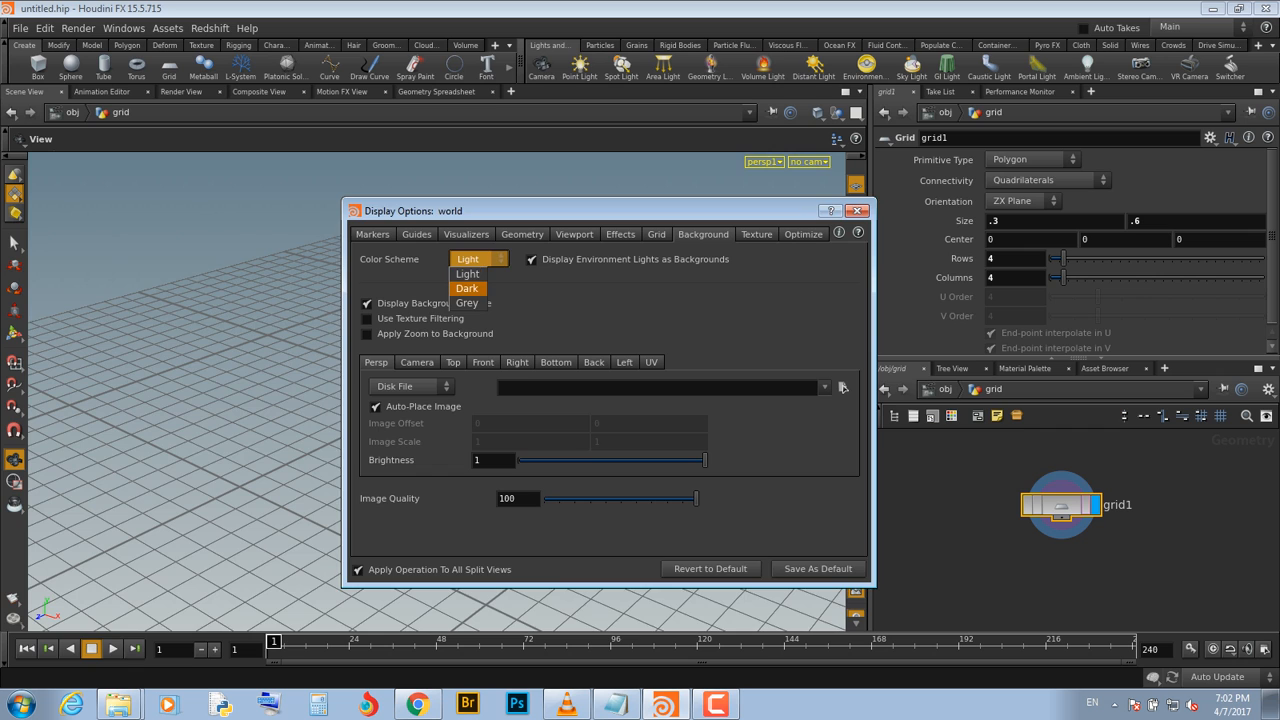
click(466, 292)
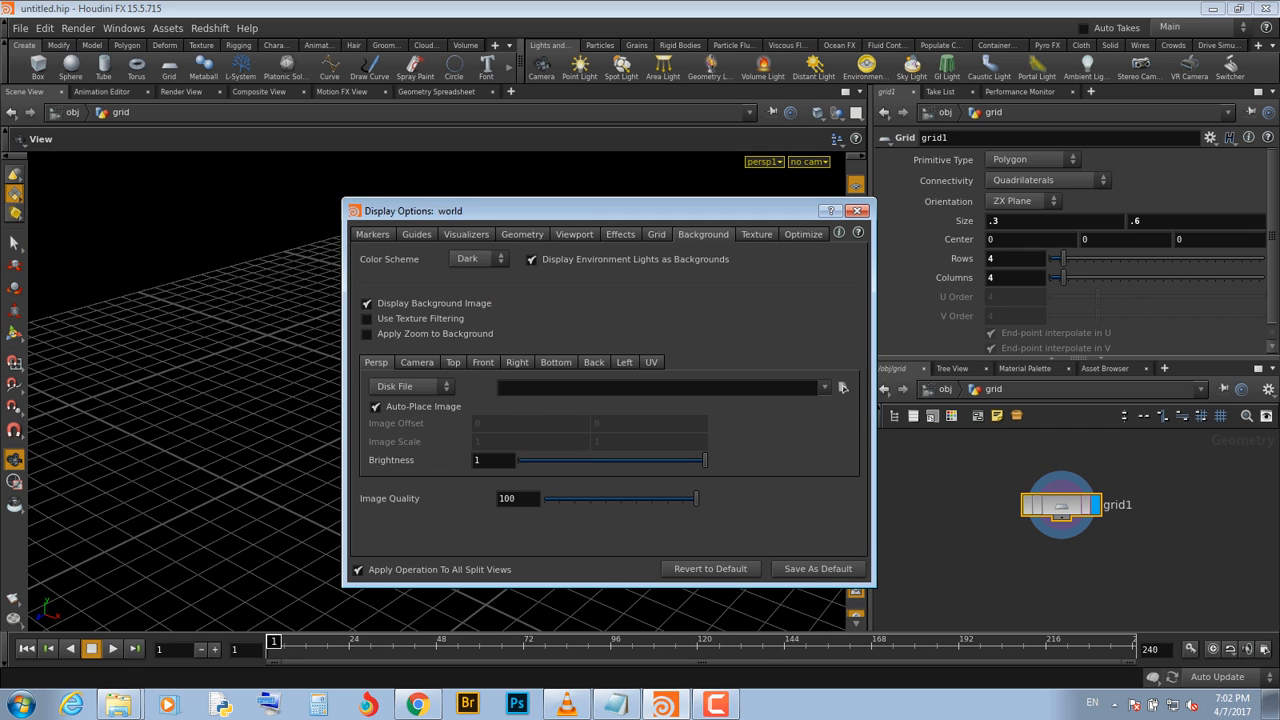
click(857, 211)
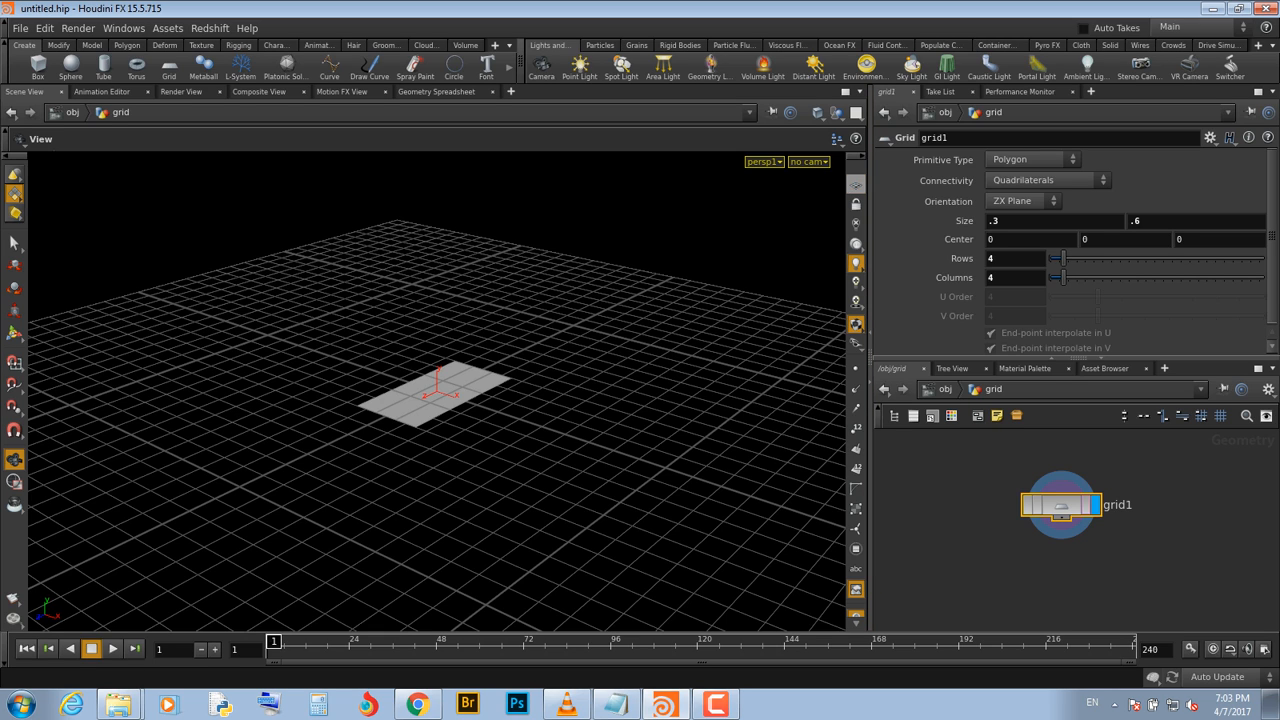
click(856, 185)
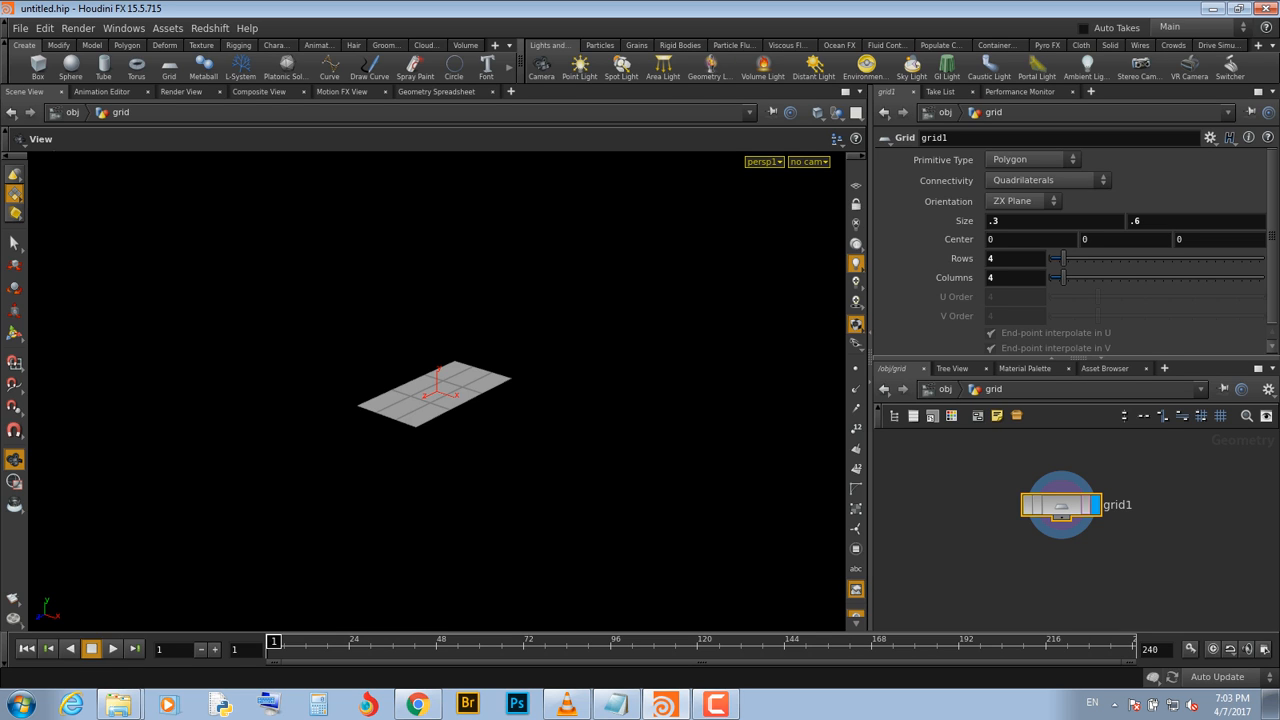
Add a Copy node below the grid node and connect the grid's output to its first input
drag(1060, 507, 1008, 490)
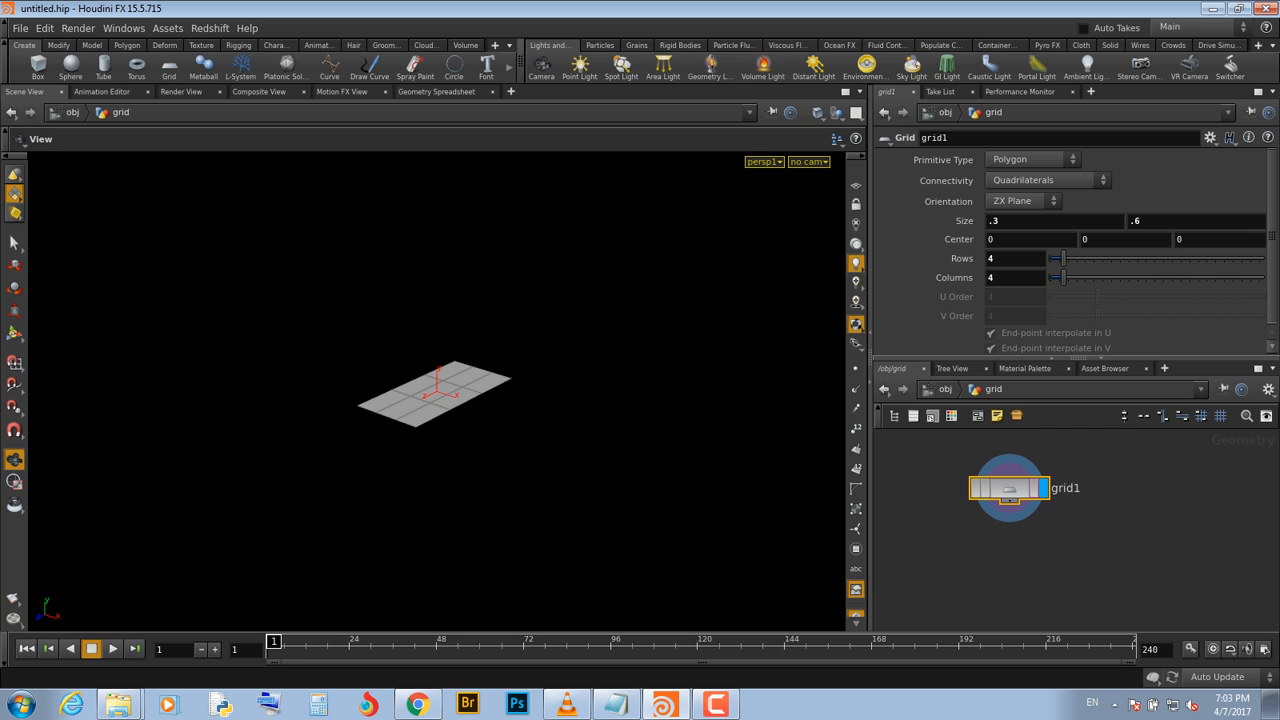
key(Tab)
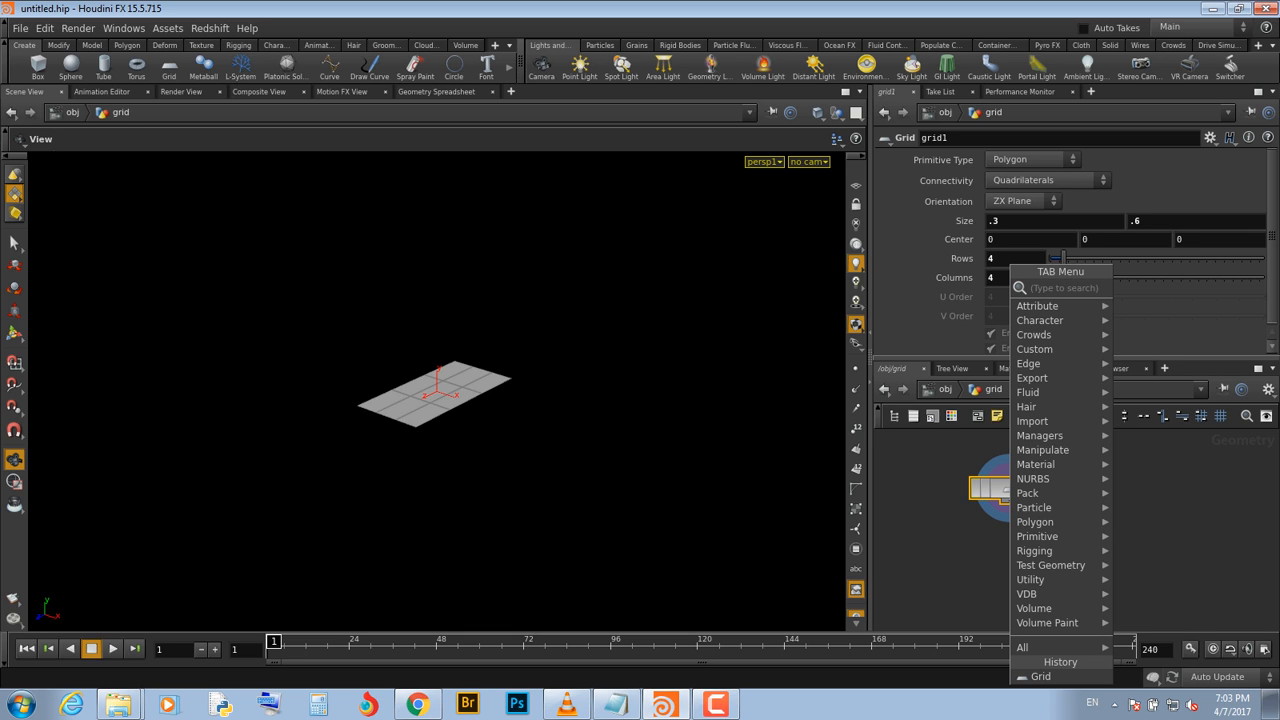
text(cop)
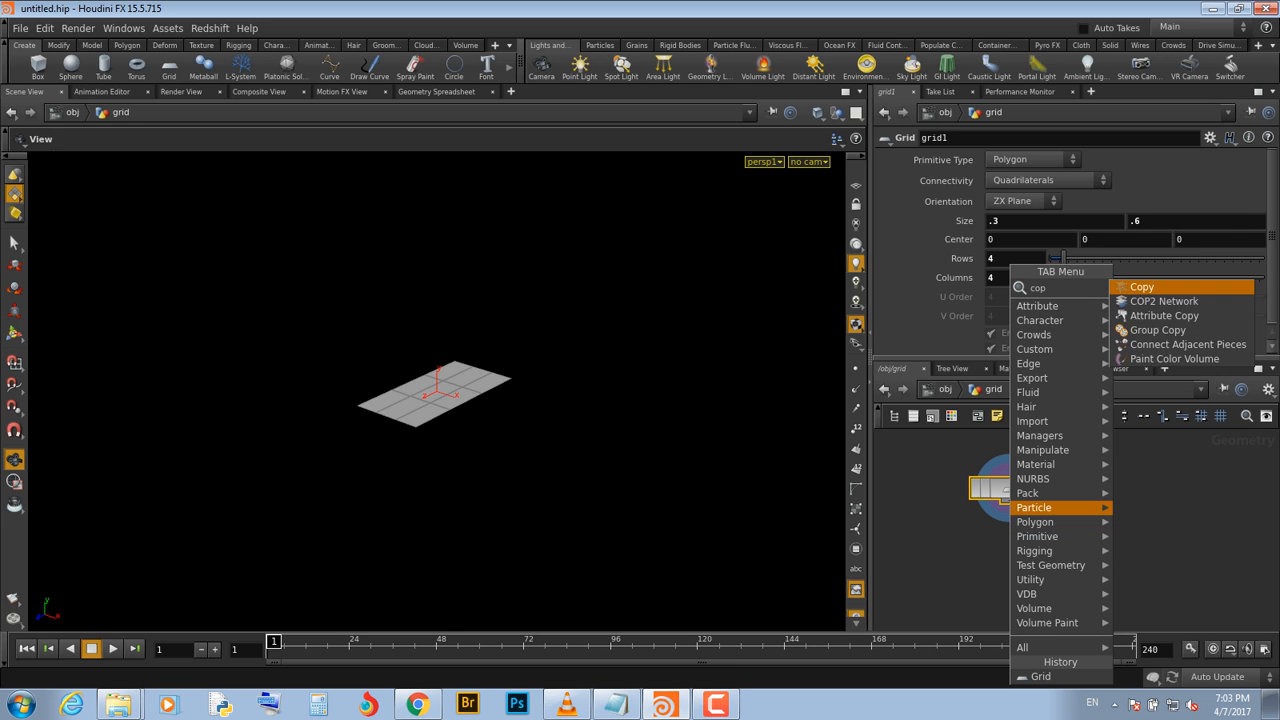
key(Return)
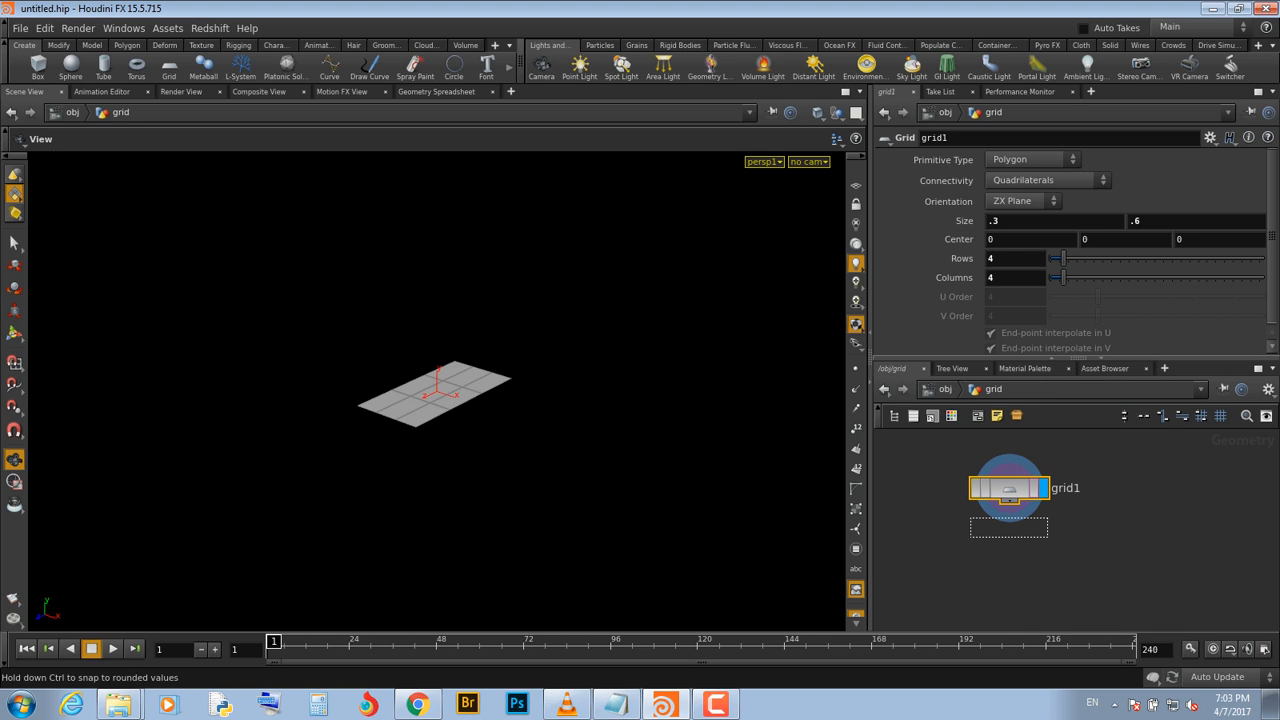
click(1016, 559)
click(1009, 501)
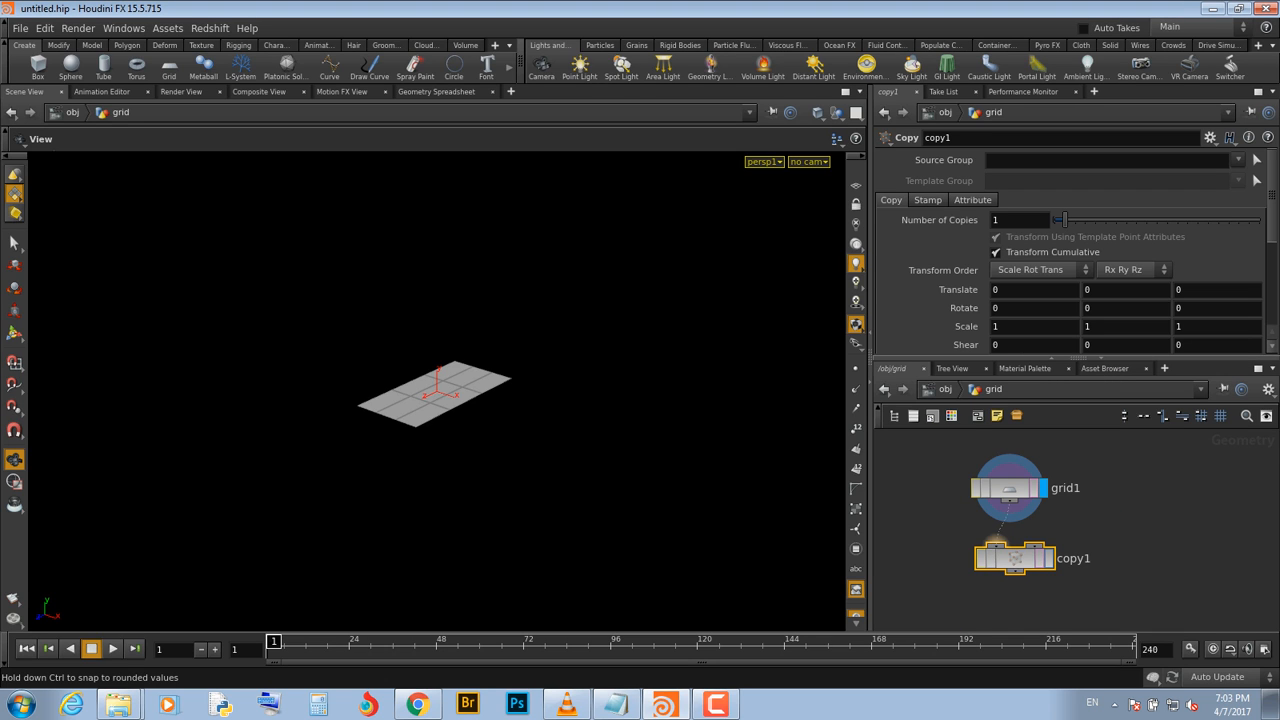
click(996, 545)
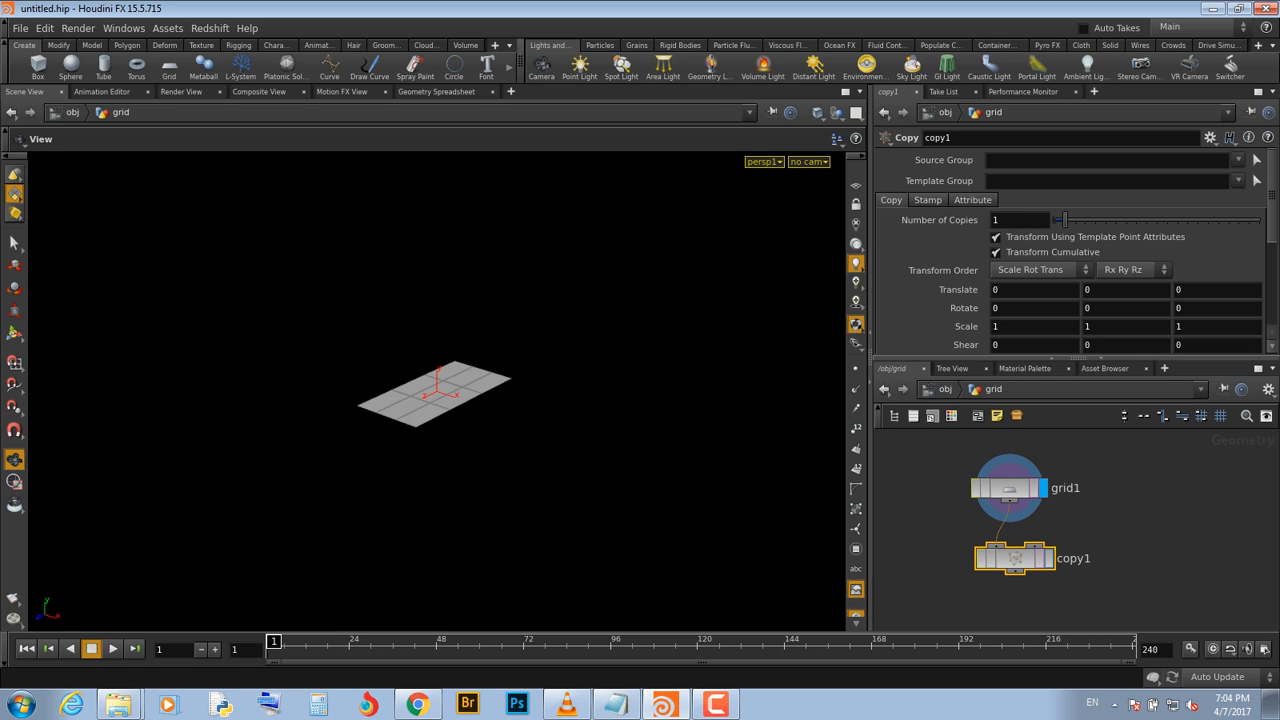
Configure the Copy node for 50 copies with a Y translate of .001, and make it the displayed node
double_click(996, 220)
text(50)
key(Return)
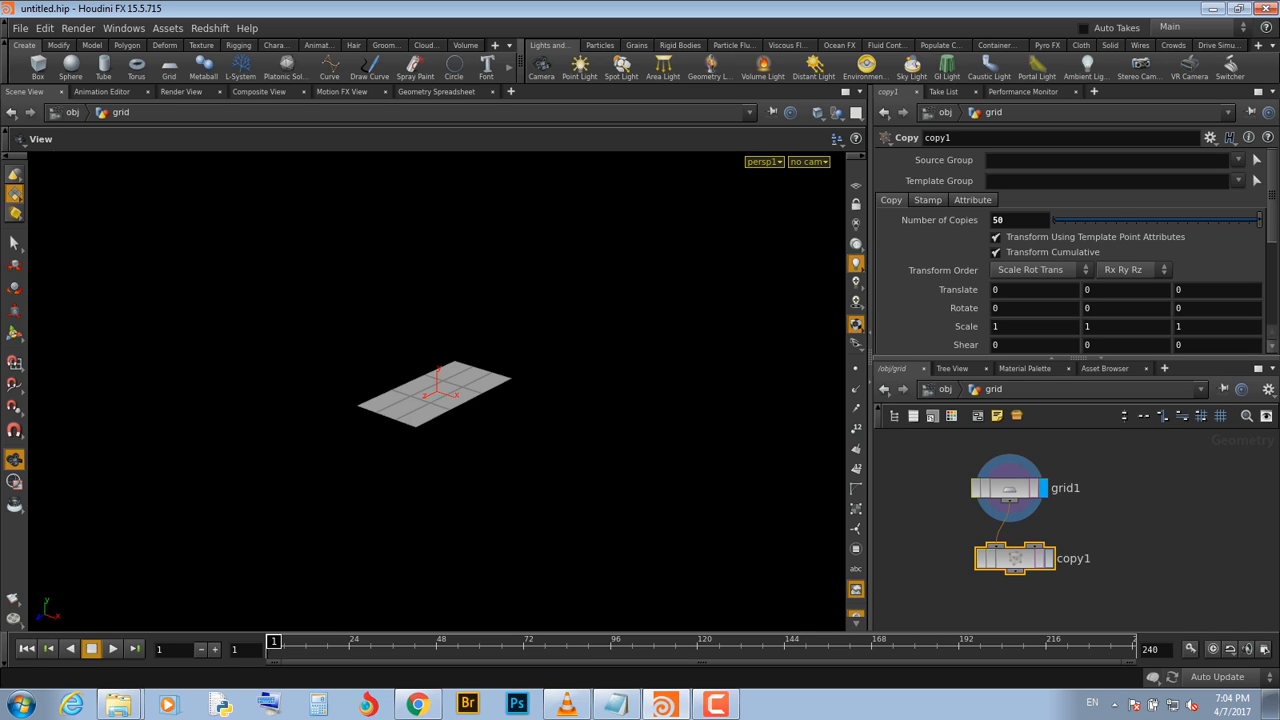
double_click(1088, 290)
text(.001)
scroll(436, 392, up, 2)
scroll(431, 398, up, 3)
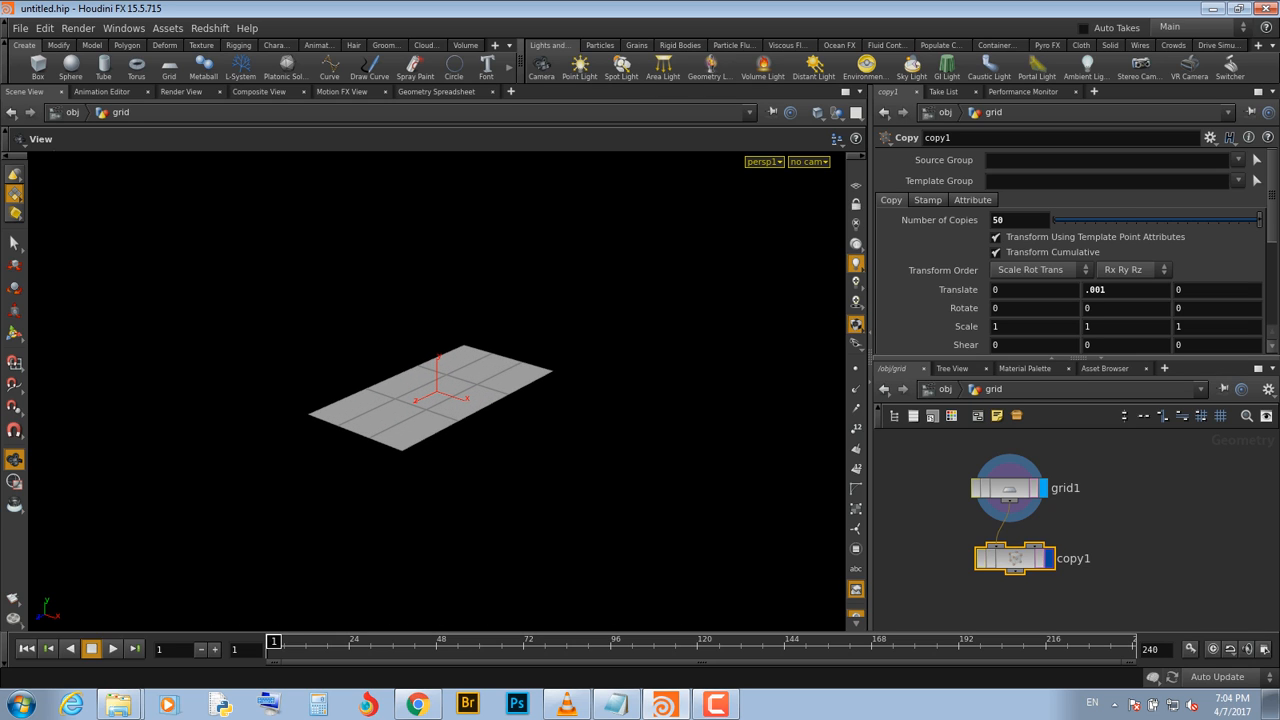
click(1049, 558)
Examine the spacing of the stacked grid copies from the side at close range
drag(436, 420, 428, 332)
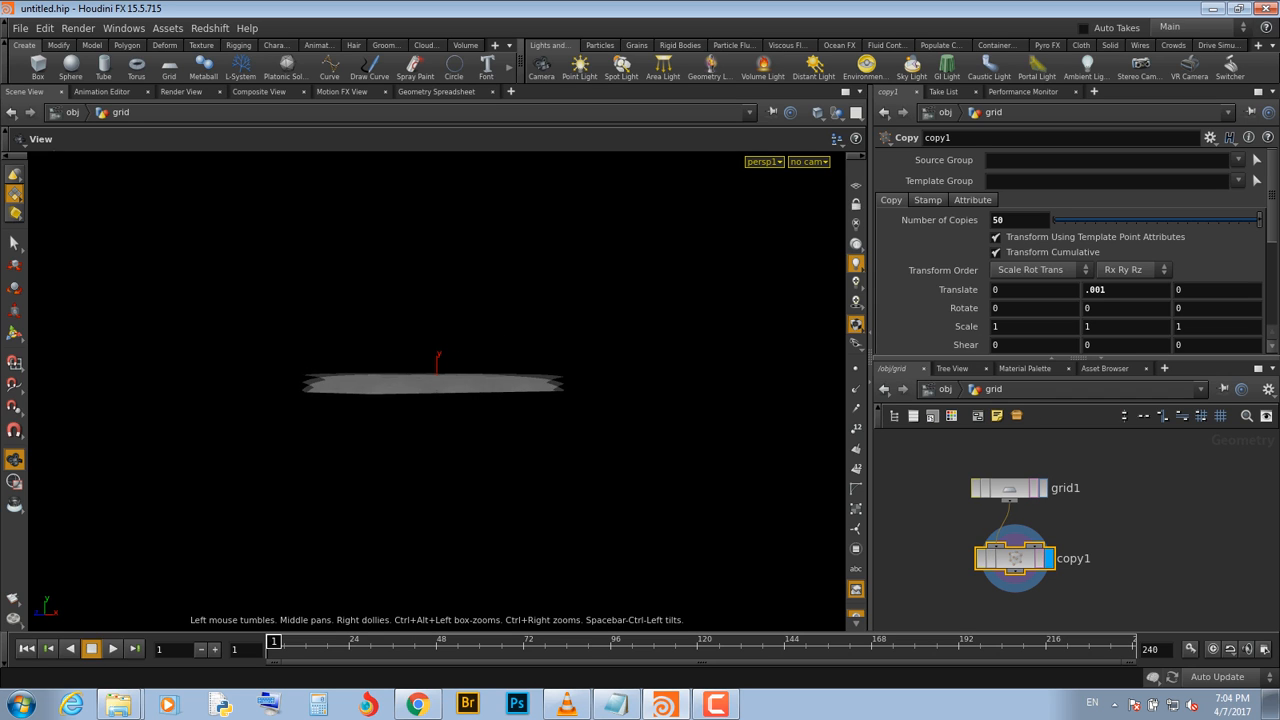
scroll(432, 382, down, 2)
scroll(432, 382, up, 4)
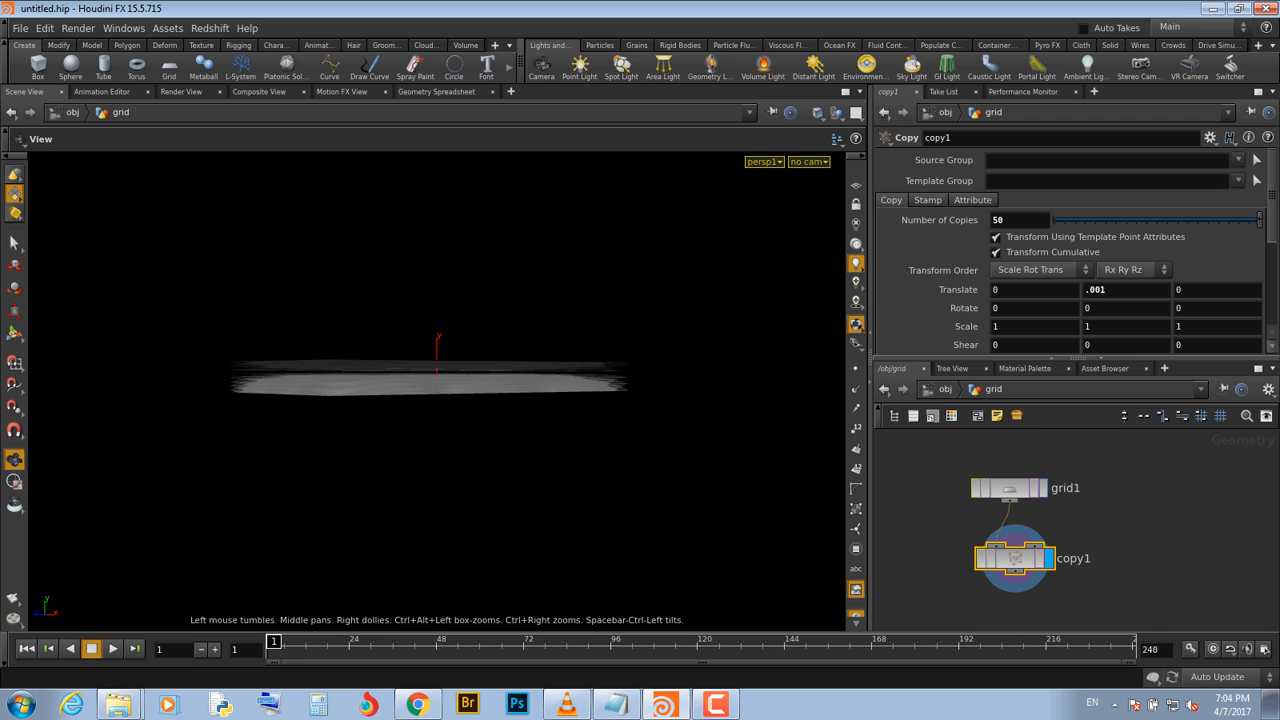
scroll(432, 382, up, 5)
scroll(432, 382, up, 3)
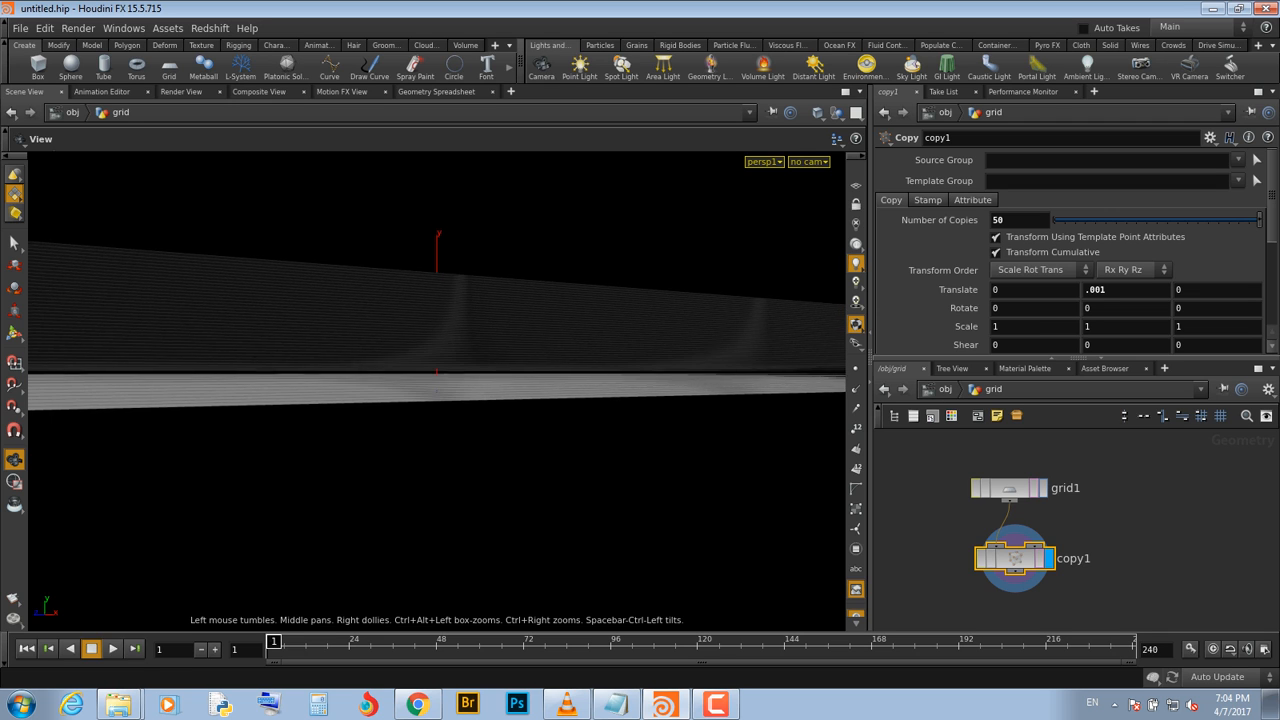
scroll(432, 382, up, 4)
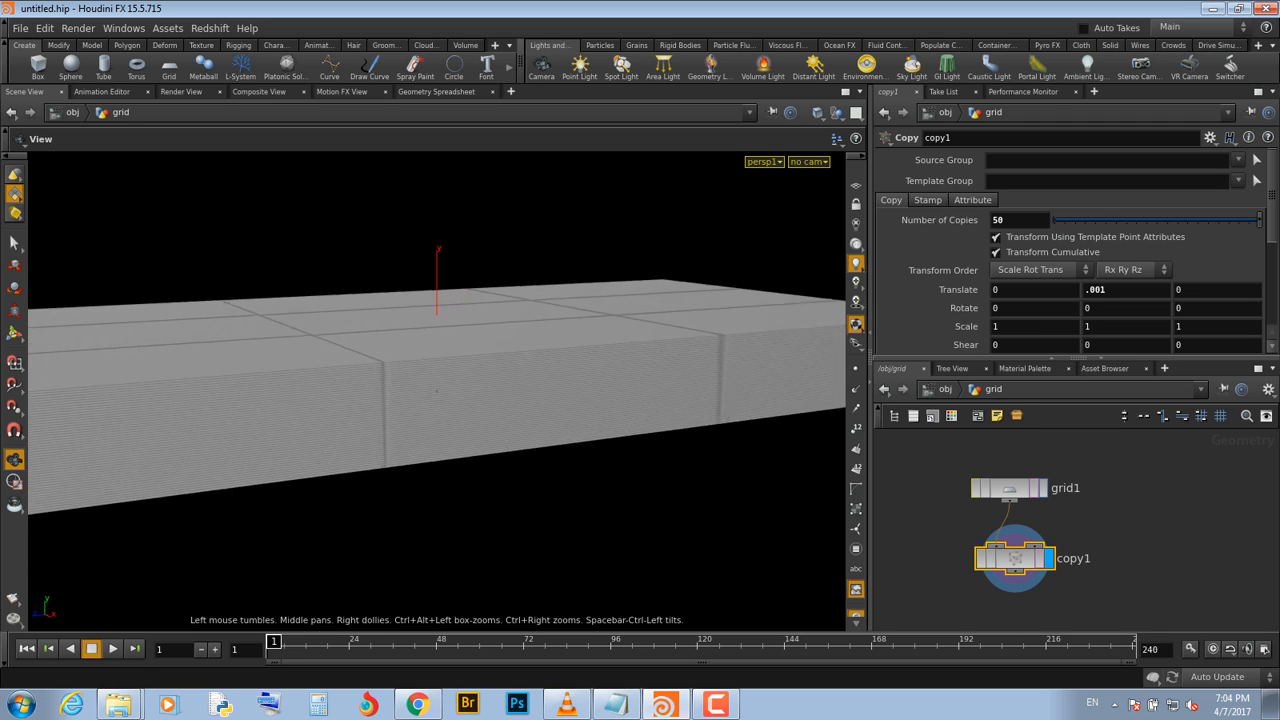
scroll(432, 382, up, 4)
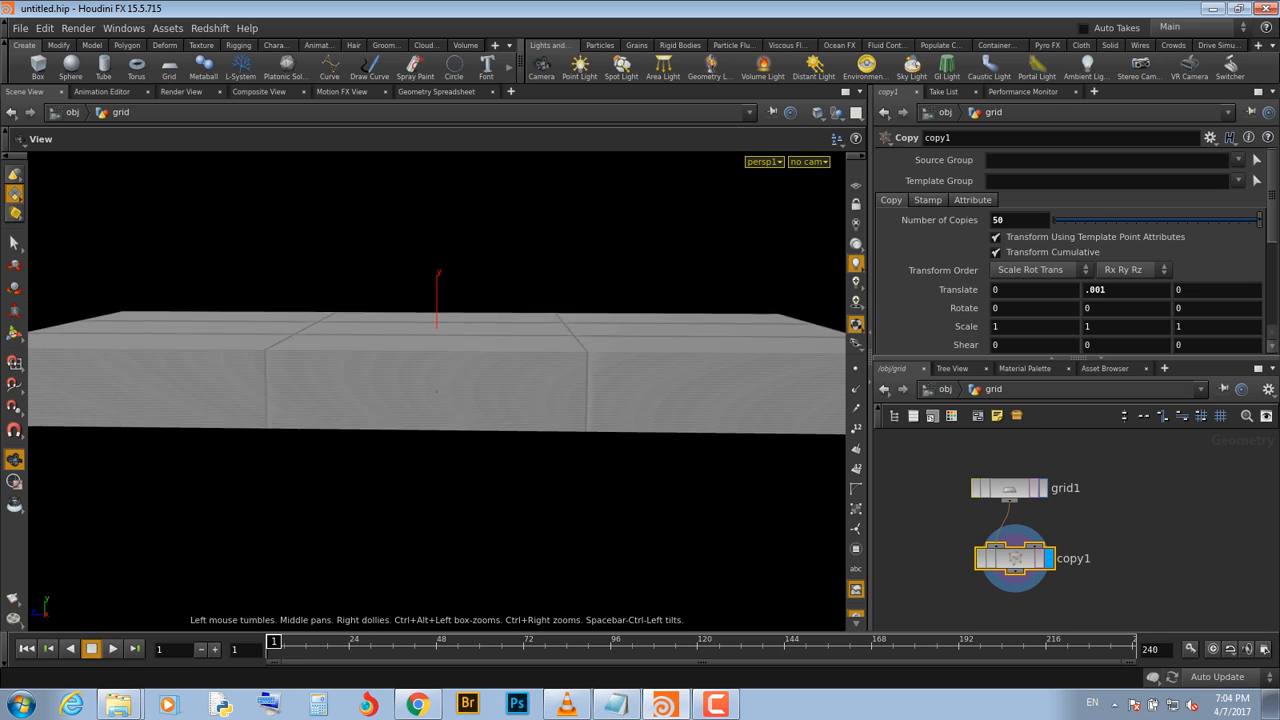
scroll(437, 391, up, 3)
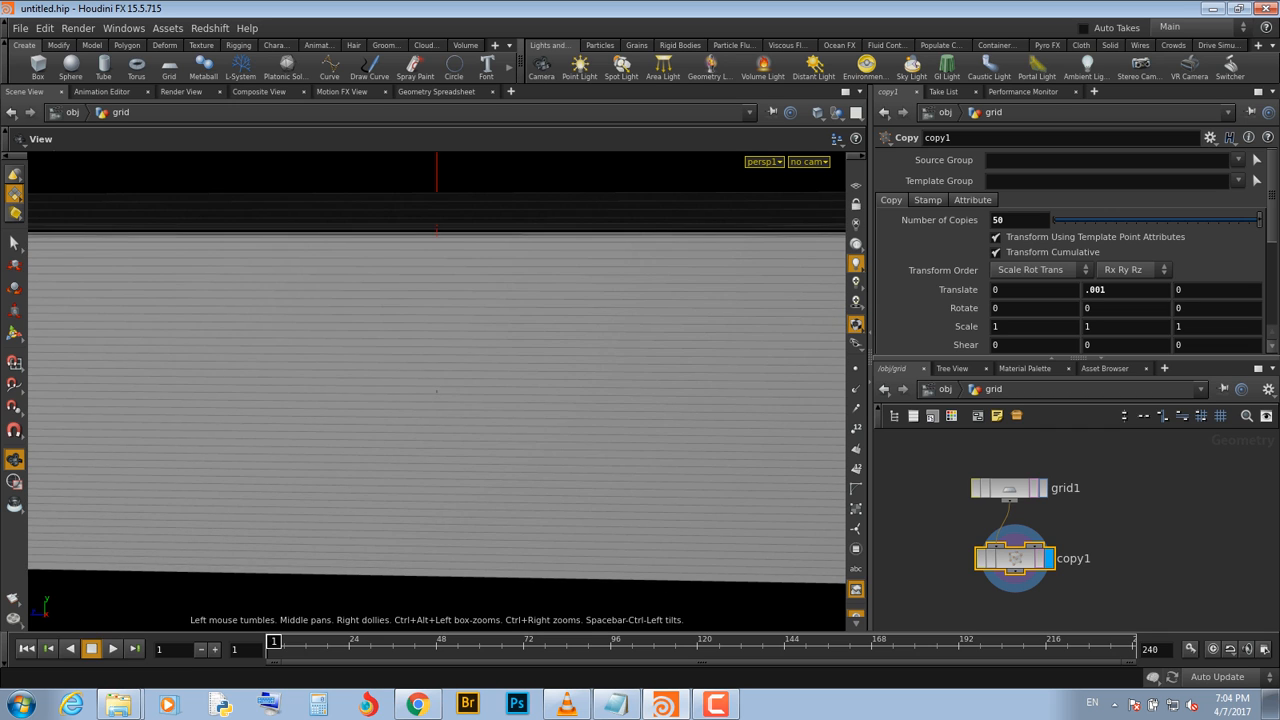
scroll(437, 391, down, 2)
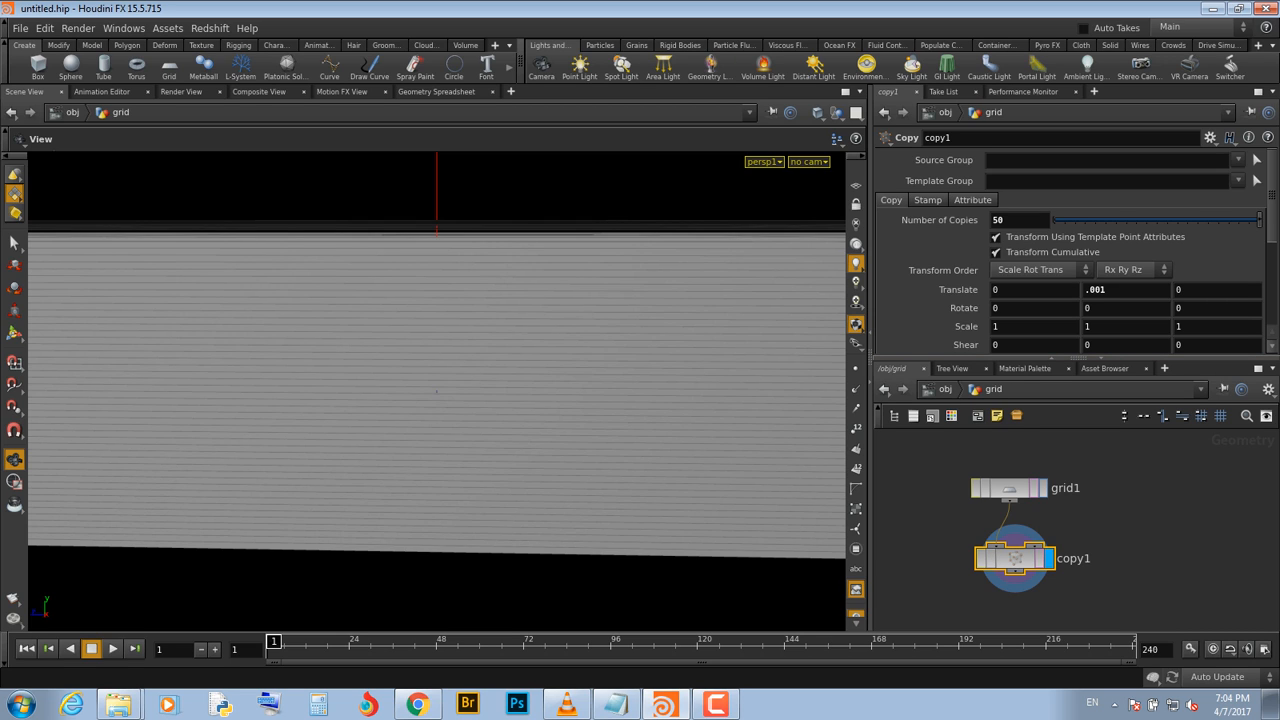
right_drag(437, 391, 297, 391)
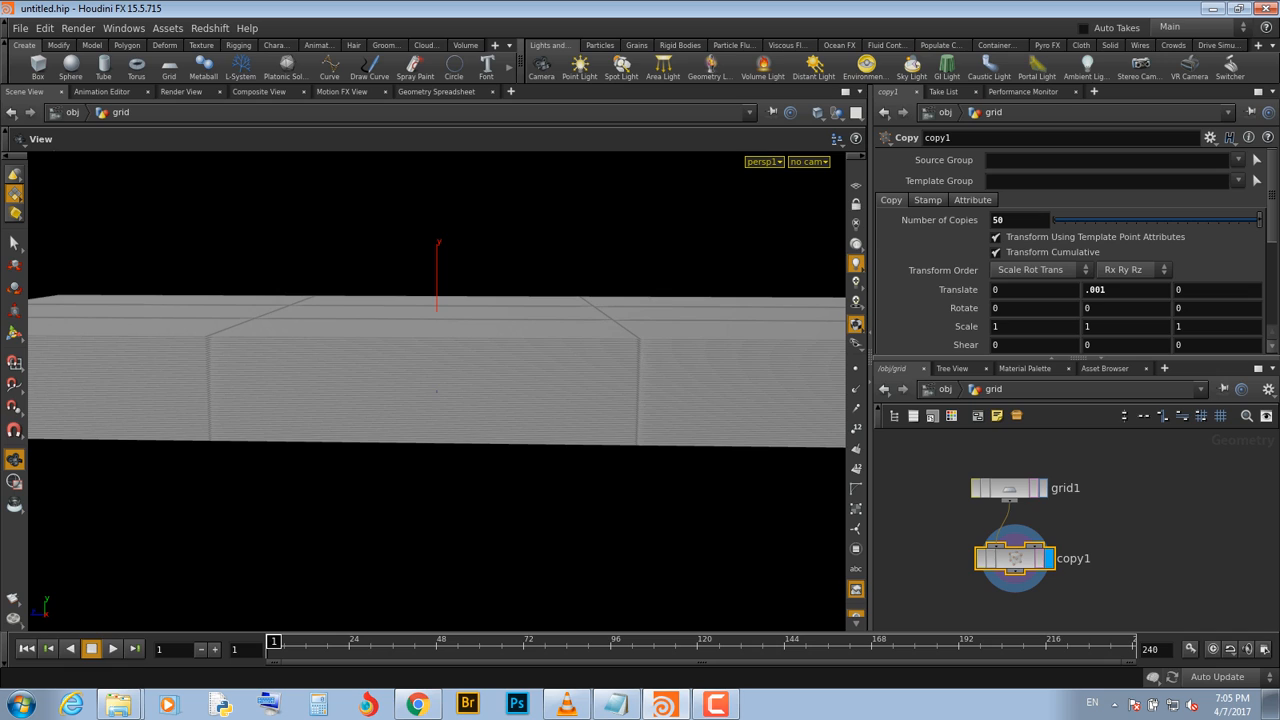
key(XF86AudioRaiseVolume)
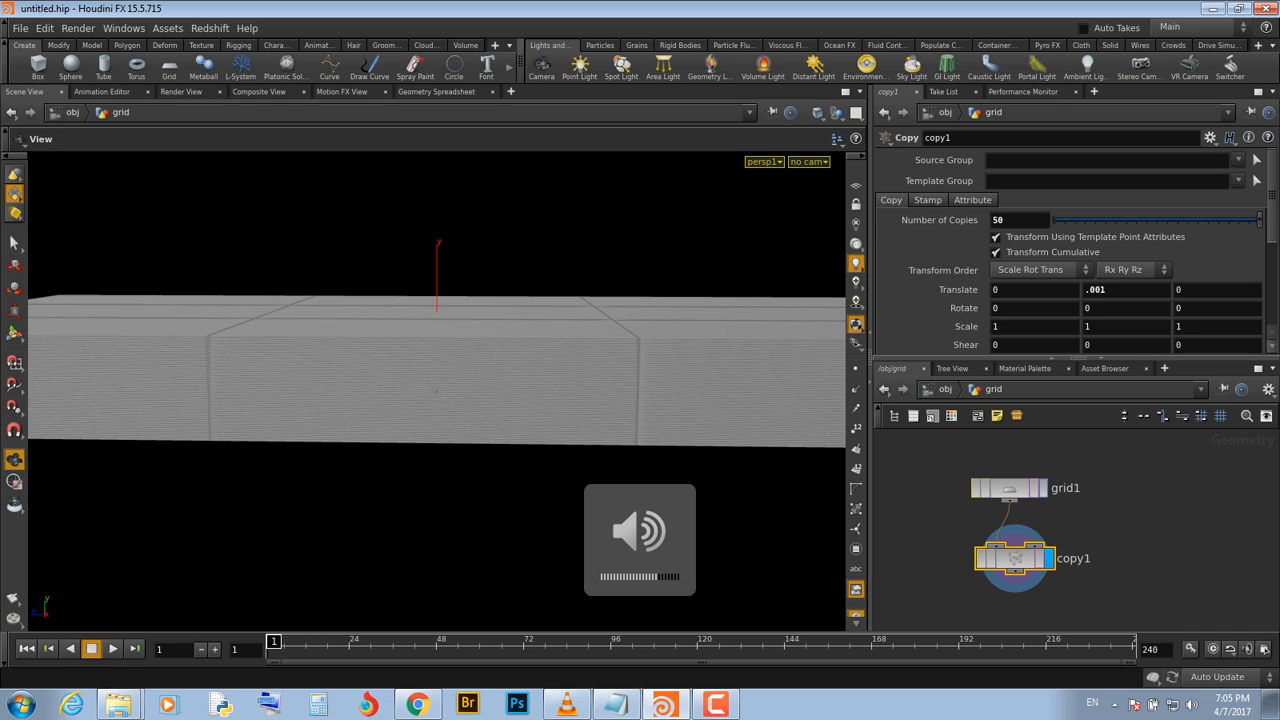
key(XF86AudioMute)
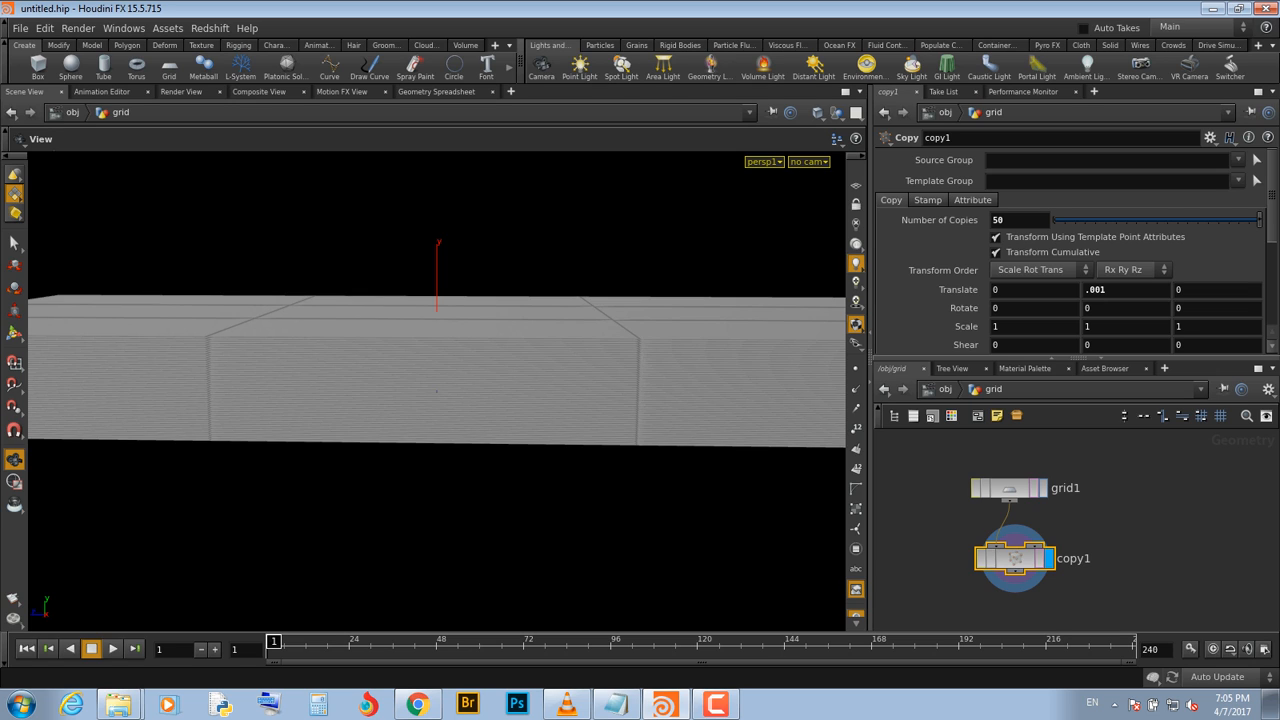
Return to the object level and create a new simulation network for the scene
middle_drag(1077, 530, 1135, 527)
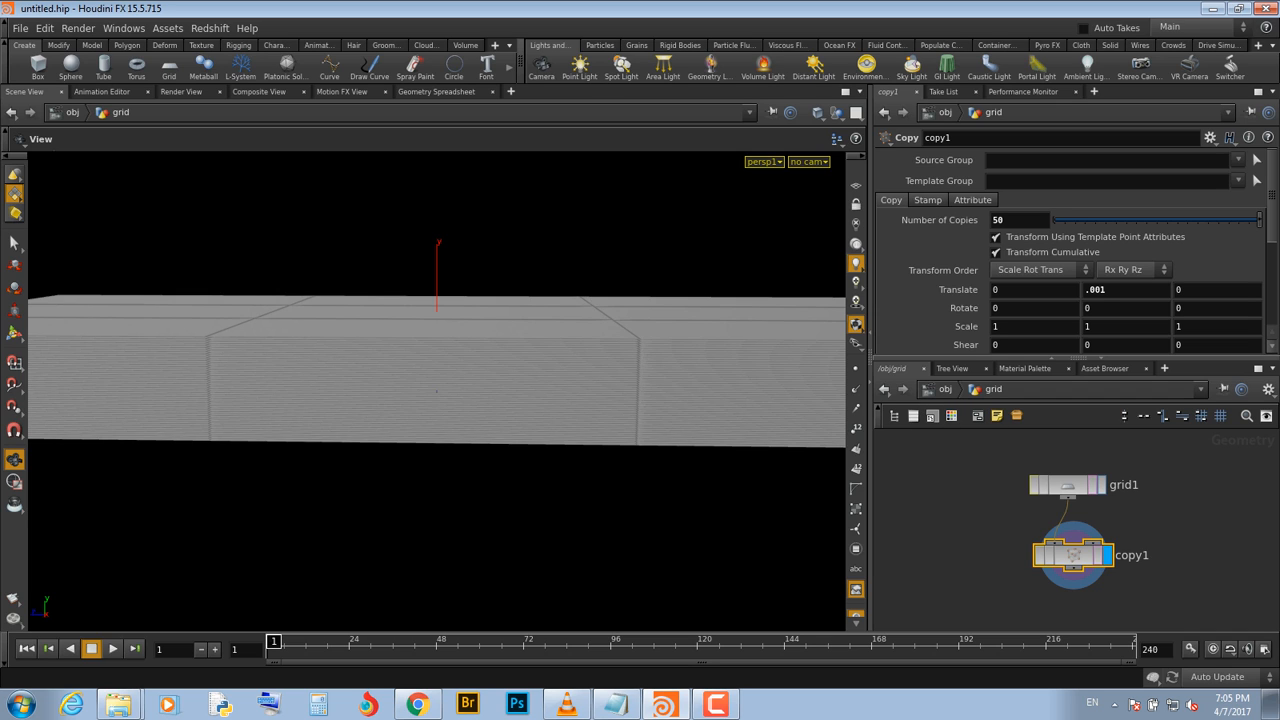
key(u)
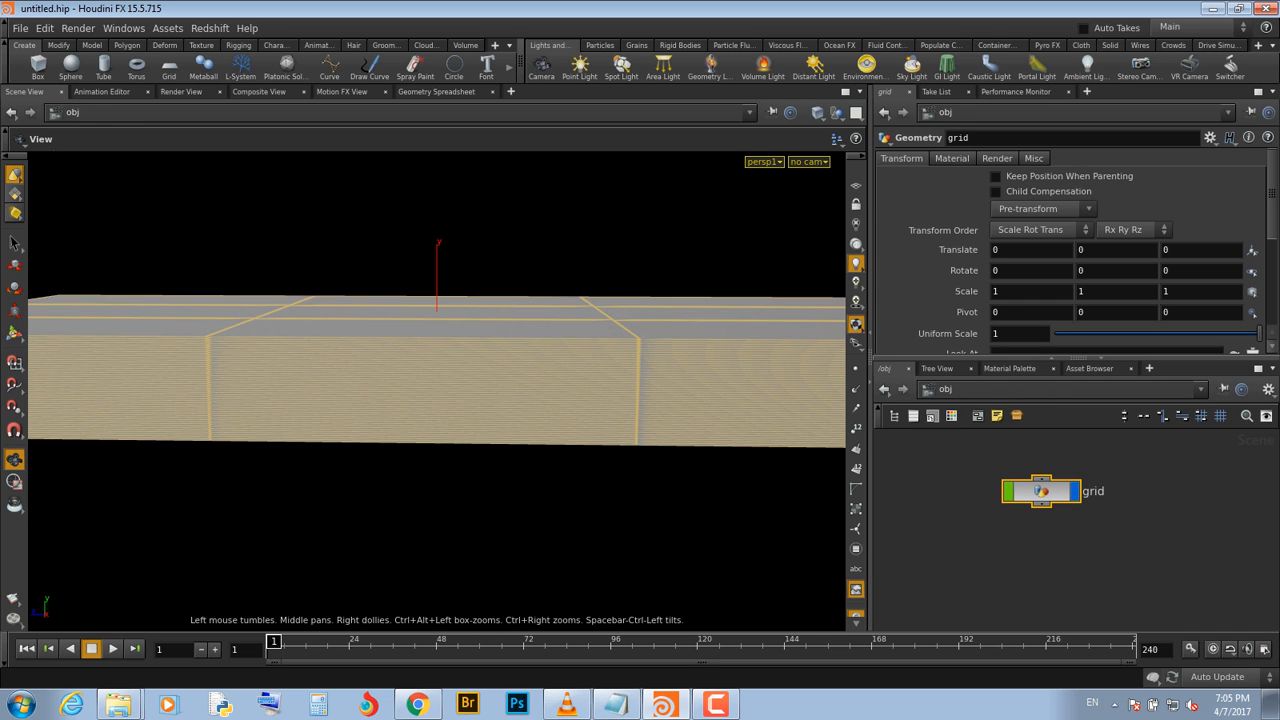
key(n)
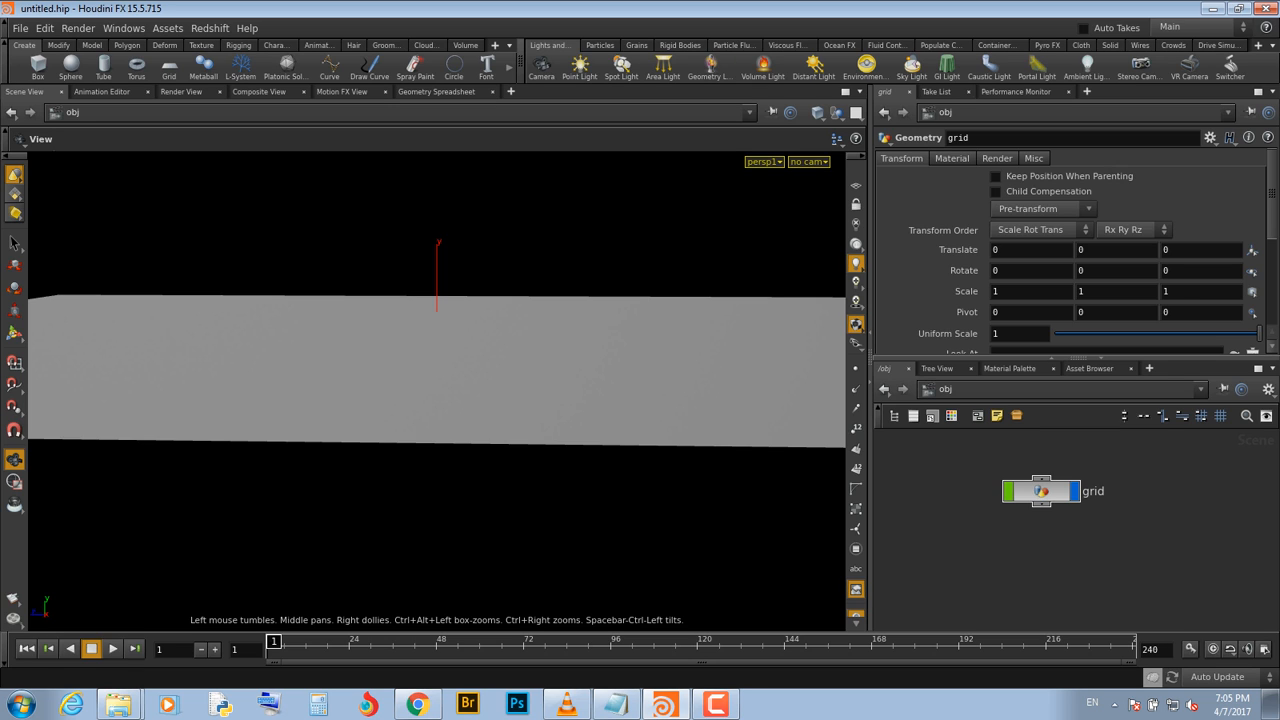
click(1154, 677)
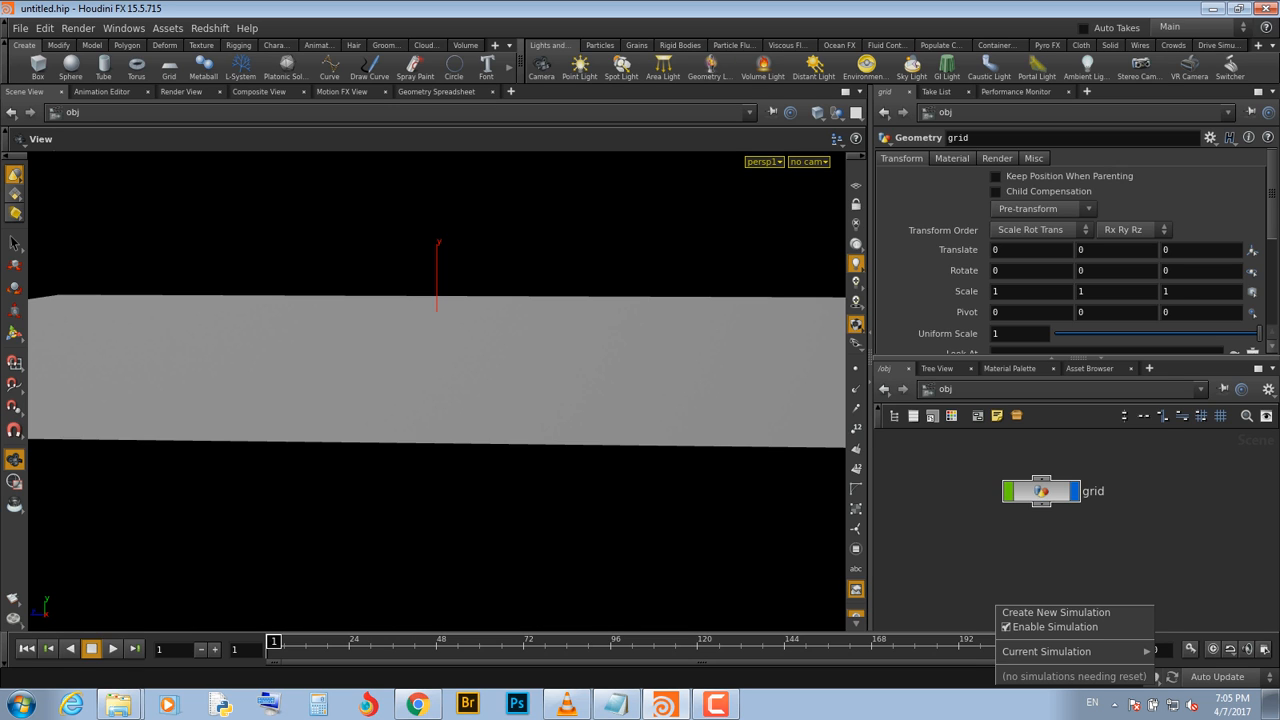
key(Escape)
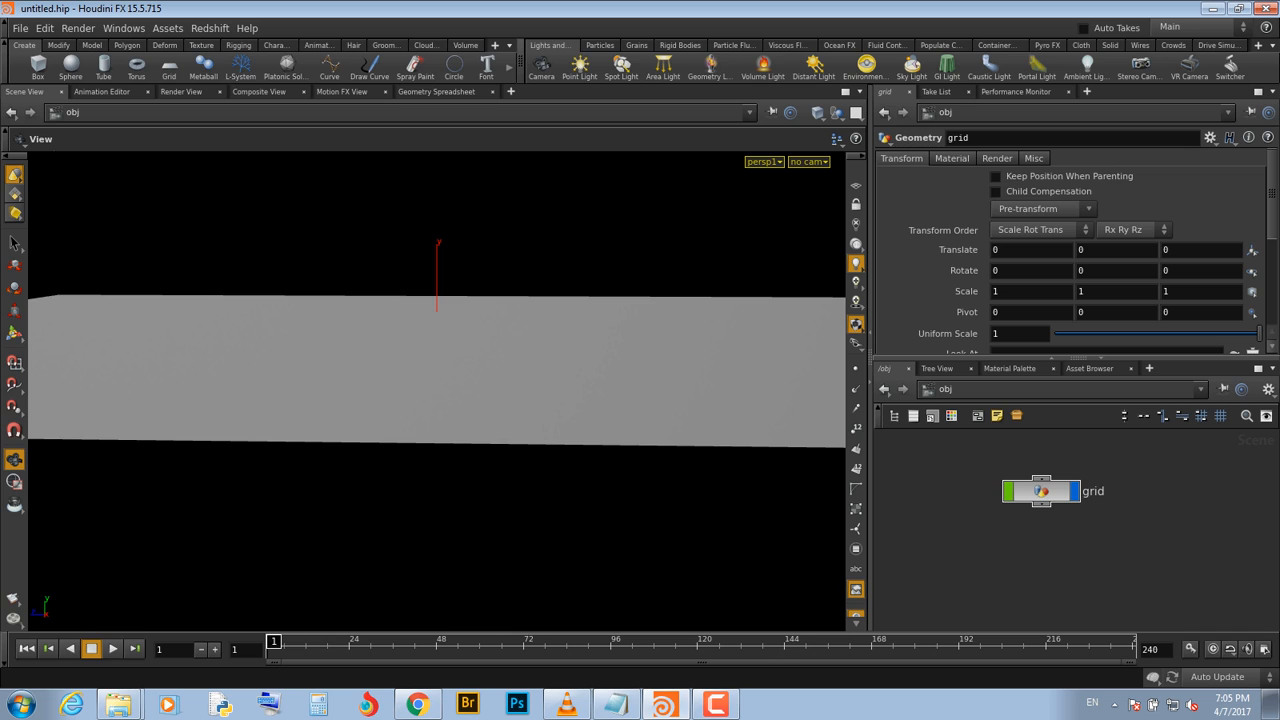
click(1153, 677)
key(Escape)
click(1153, 677)
click(1056, 612)
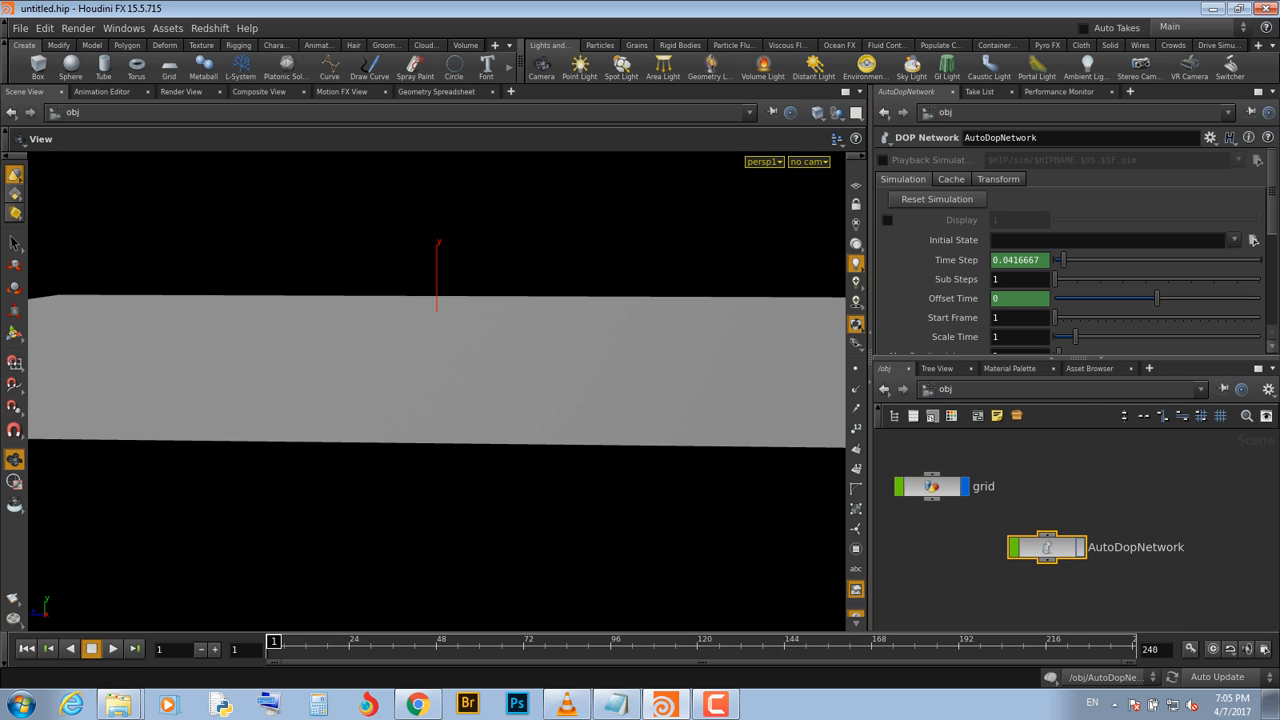
Convert the grid object into a Cloth Object within the new simulation
click(931, 487)
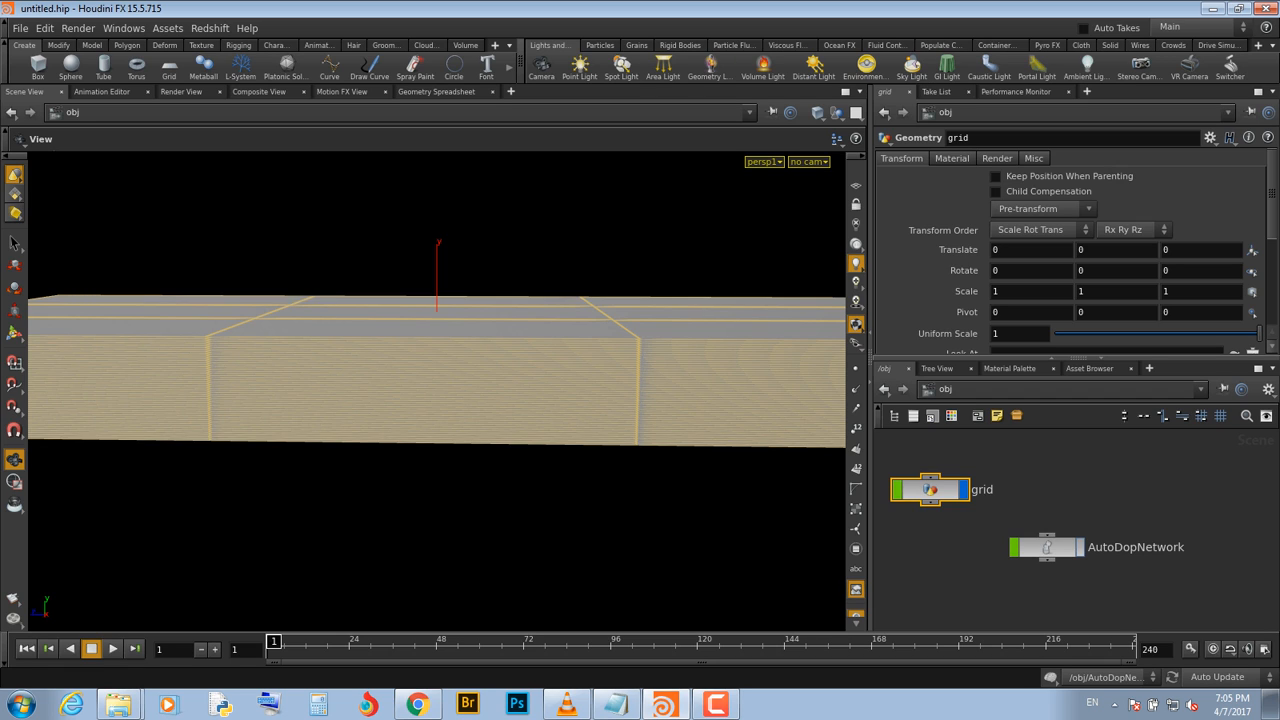
click(1081, 45)
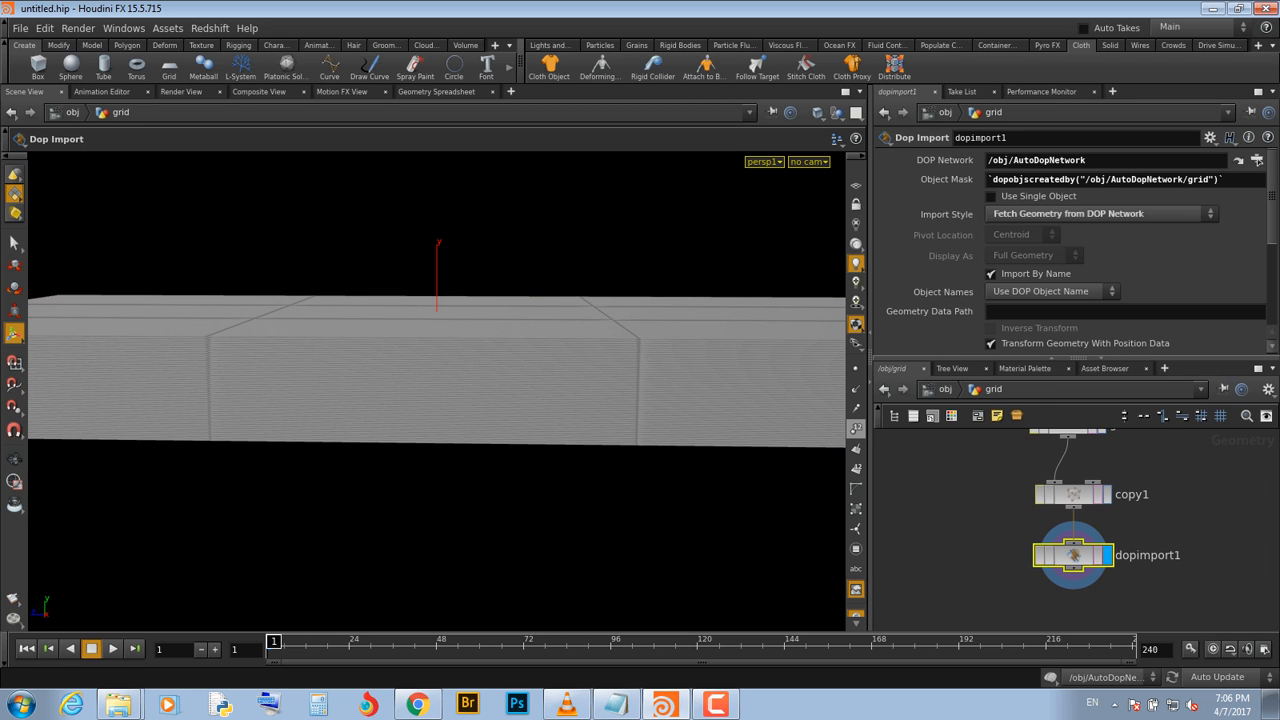
middle_drag(1150, 520, 1114, 521)
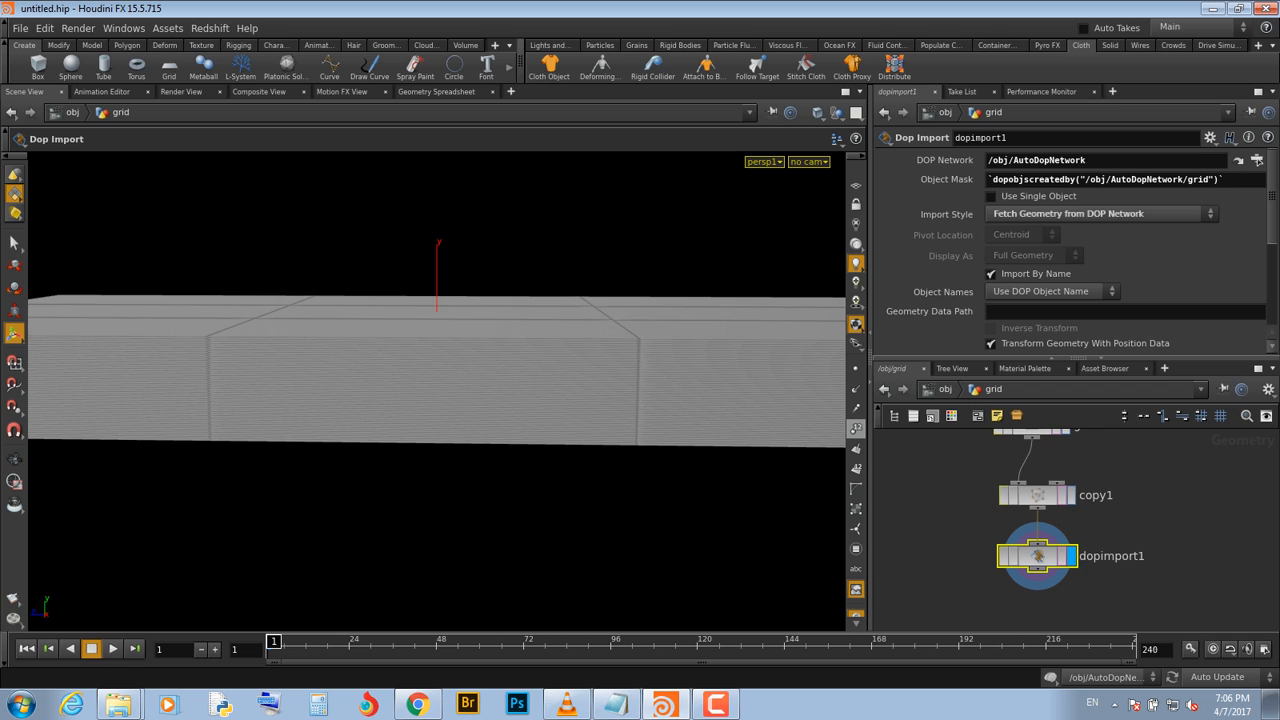
Open AutoDopNetwork and examine the settings of its cloth grid, merge2 and finiteelementsolver1 nodes
key(u)
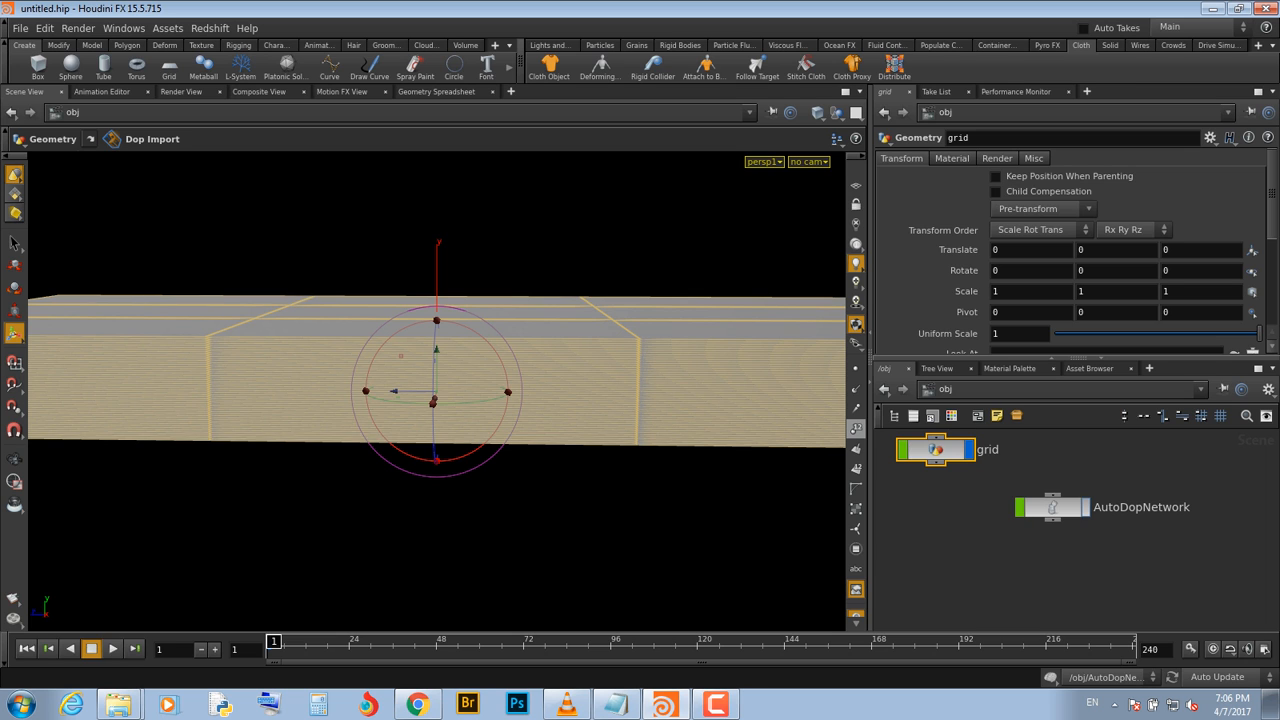
double_click(1052, 507)
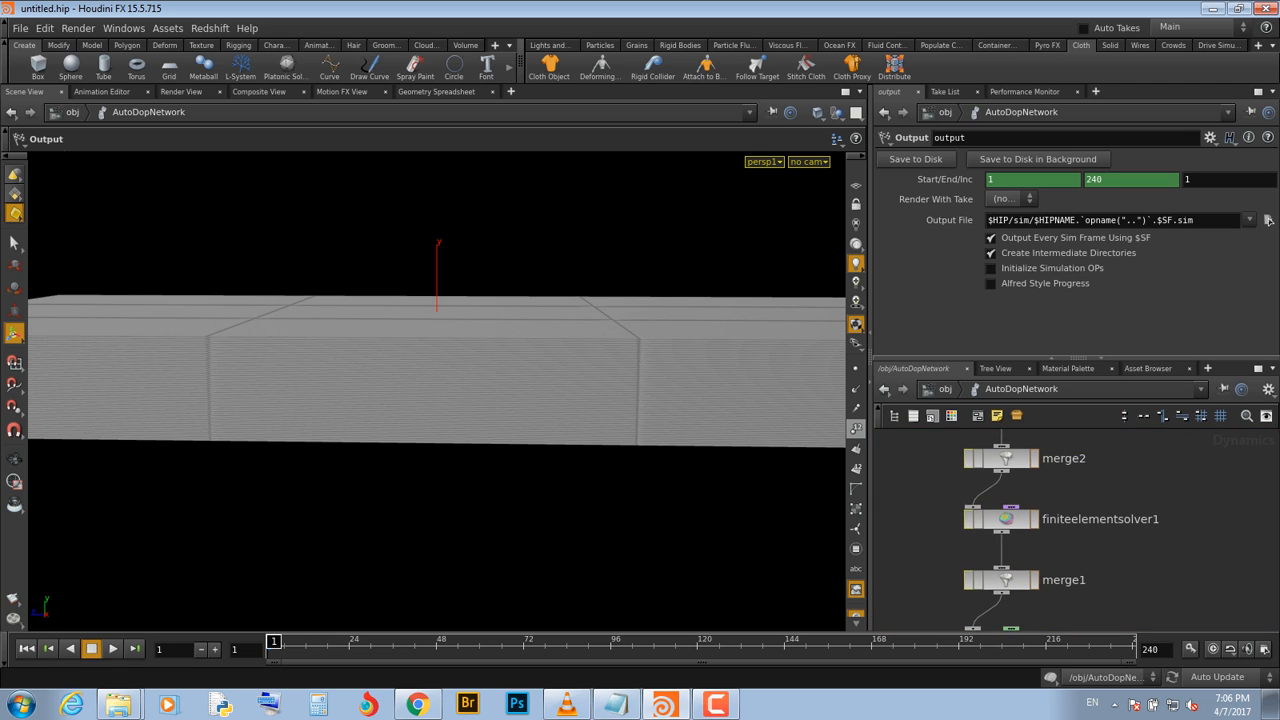
scroll(928, 517, down, 3)
mouse_move(966, 530)
middle_down()
mouse_move(1020, 534)
mouse_move(997, 511)
mouse_move(986, 518)
middle_up()
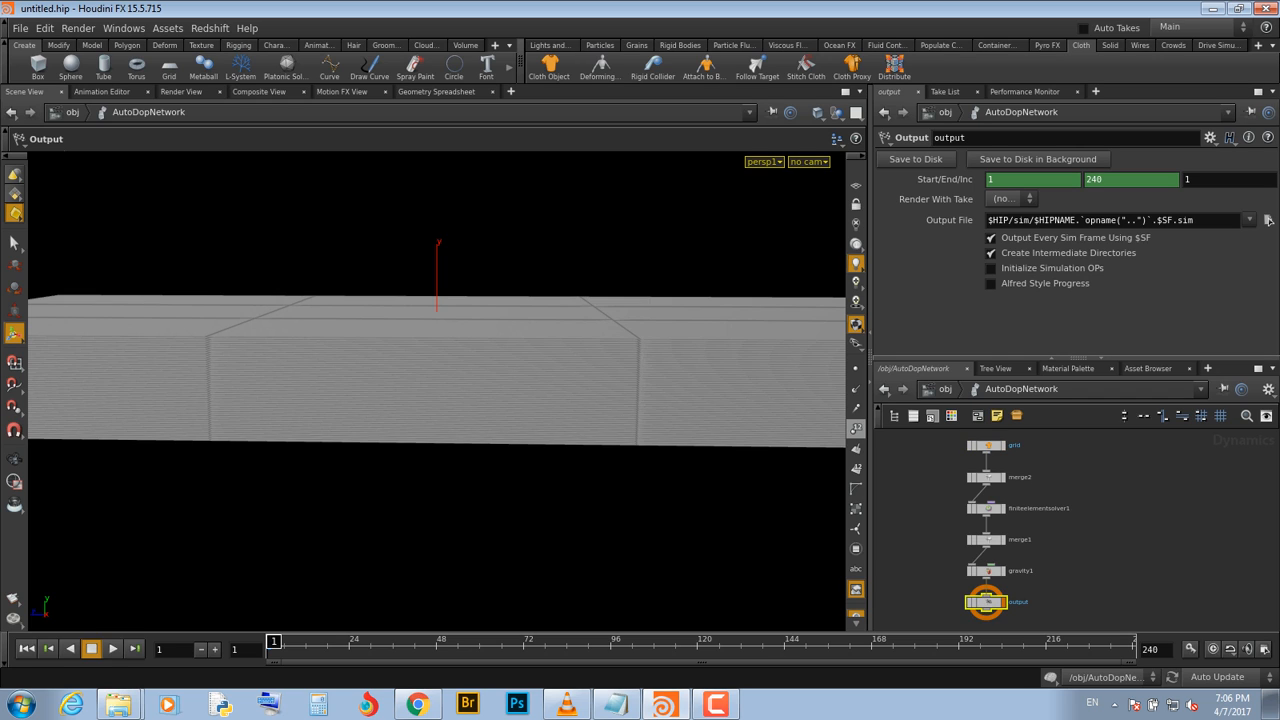
drag(986, 445, 986, 450)
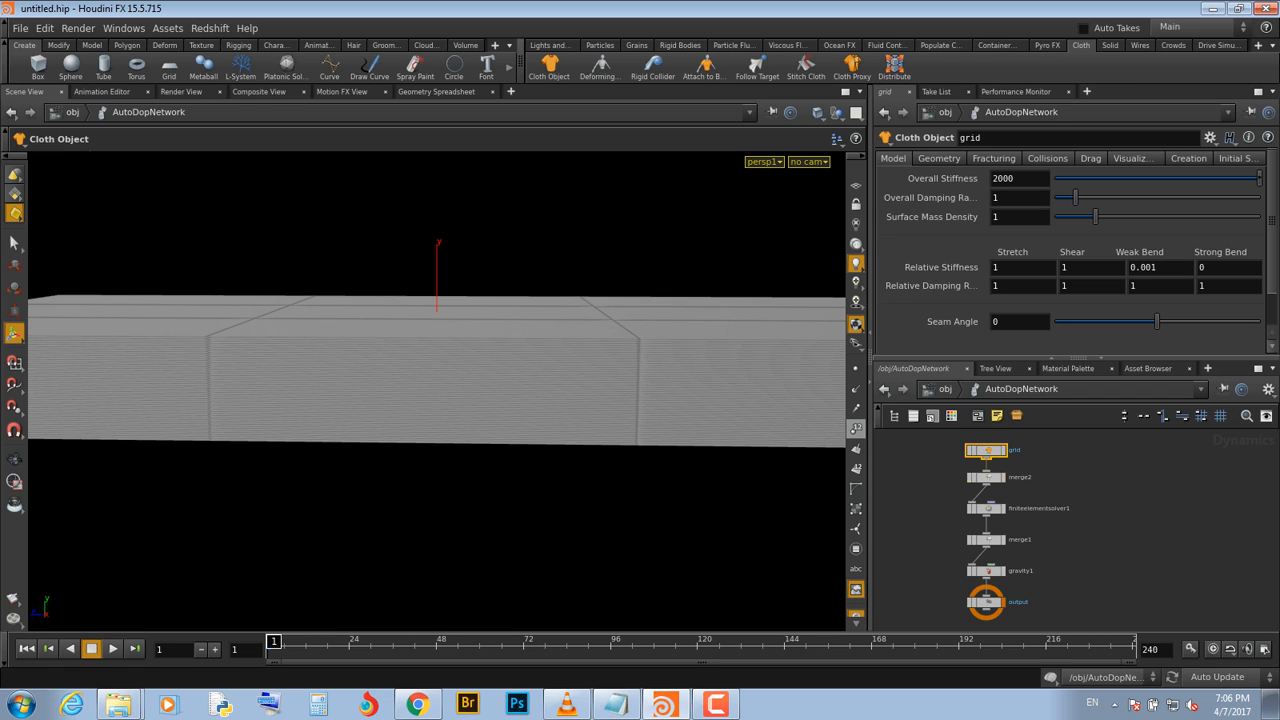
click(973, 480)
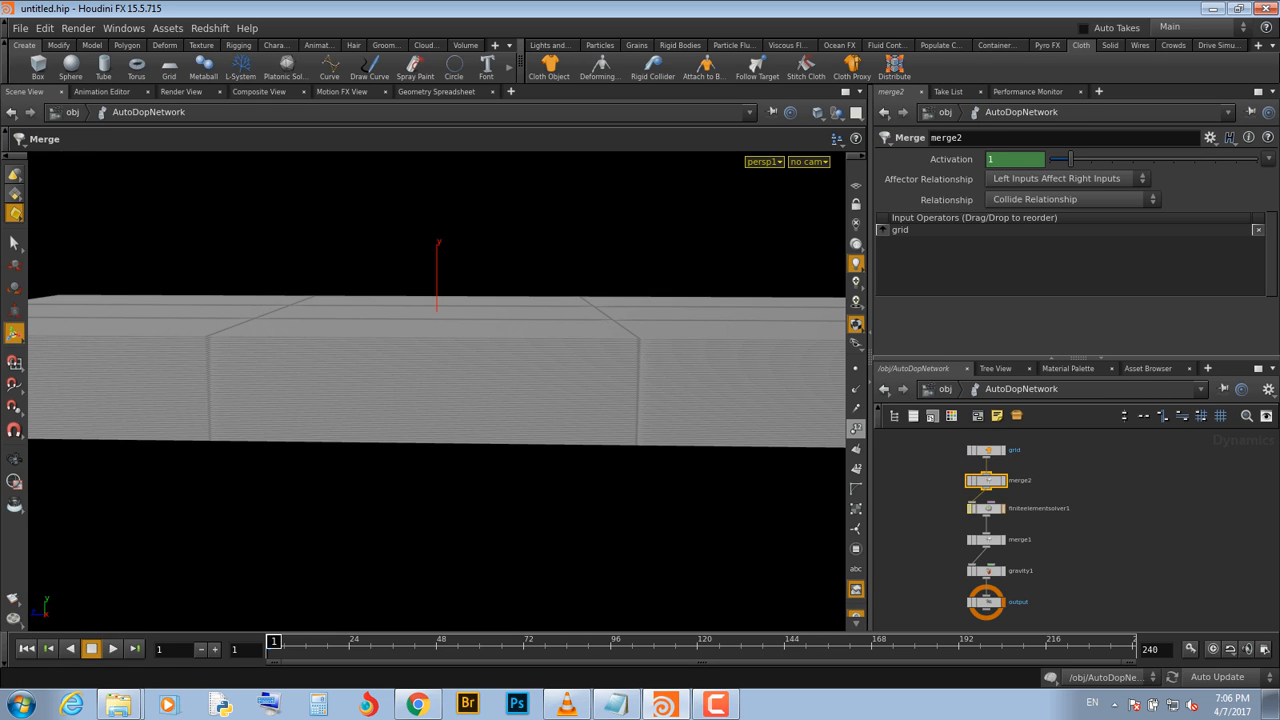
click(981, 508)
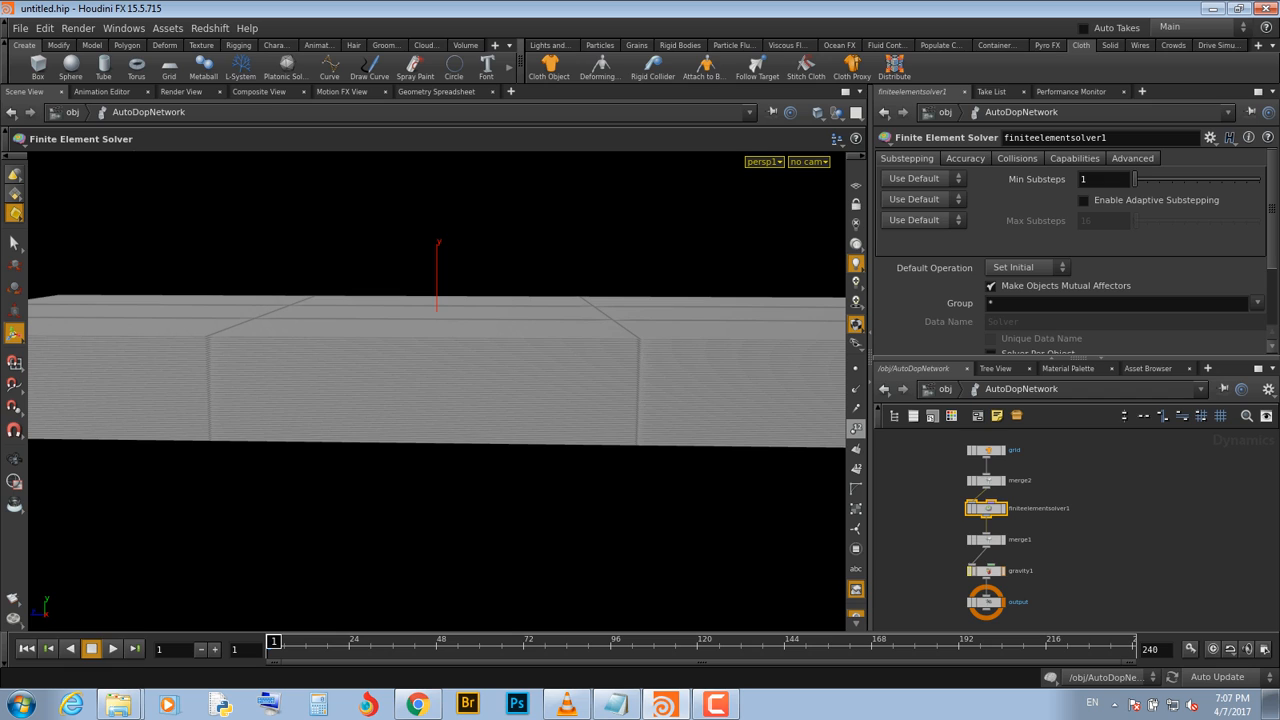
Pull the gravity1 node out of the simulation chain and delete it
click(986, 570)
drag(986, 570, 911, 573)
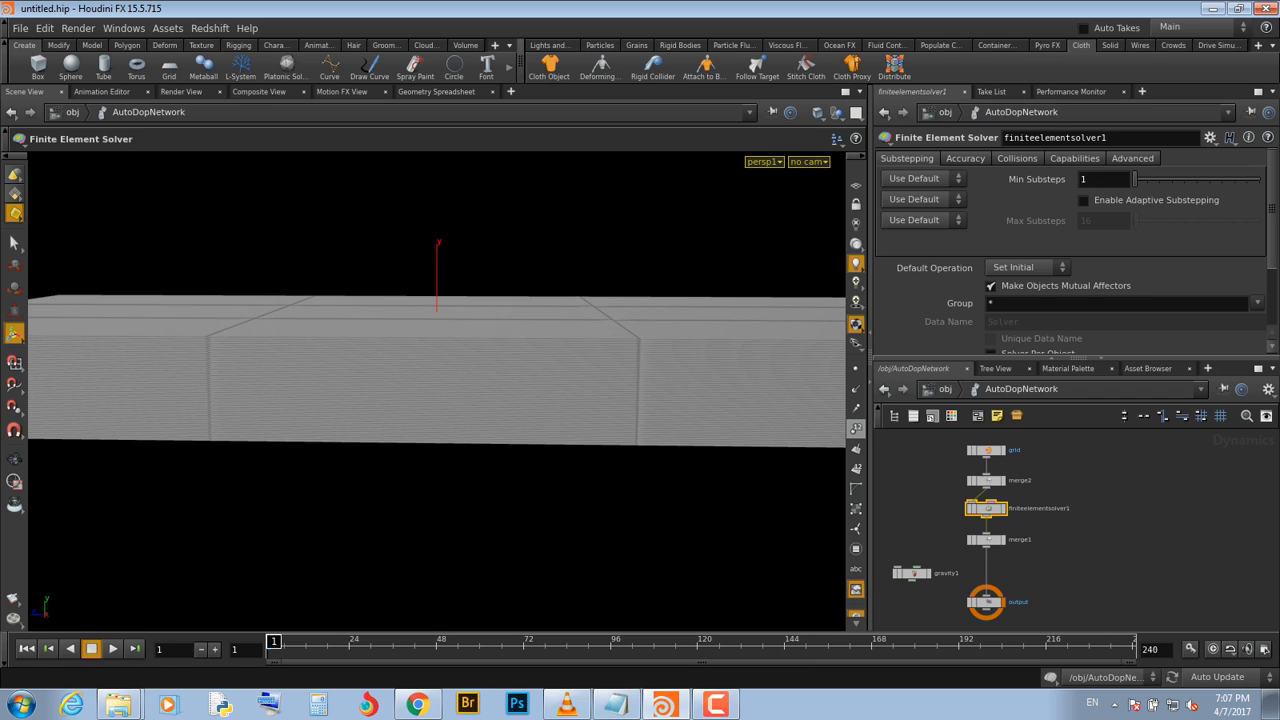
click(912, 573)
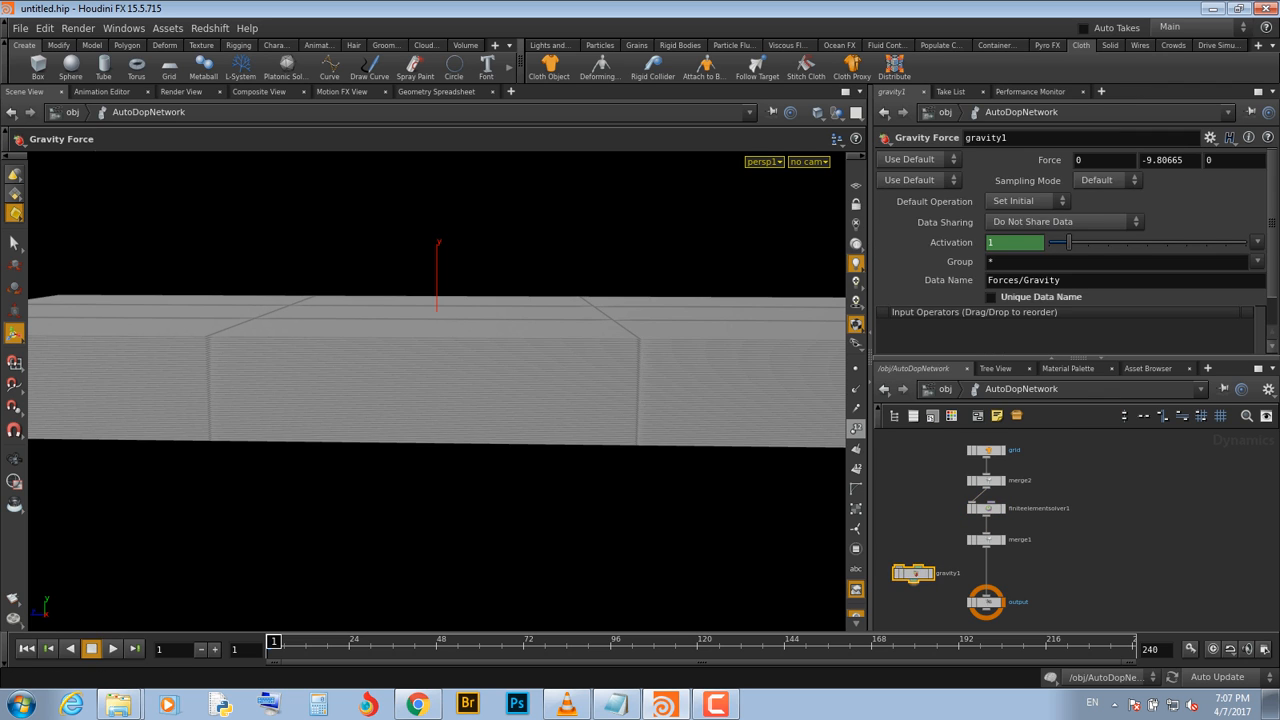
key(Delete)
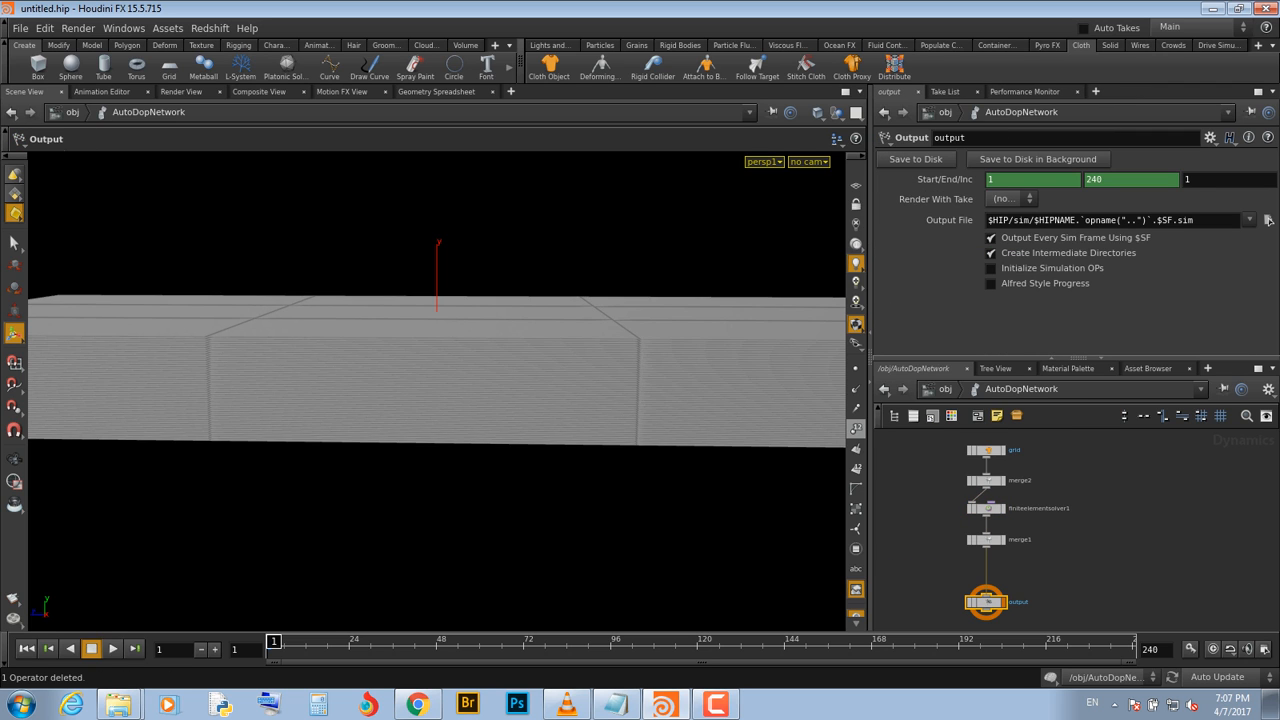
Add a Fan Force node and insert it between merge1 and output in the simulation chain
scroll(436, 370, down, 3)
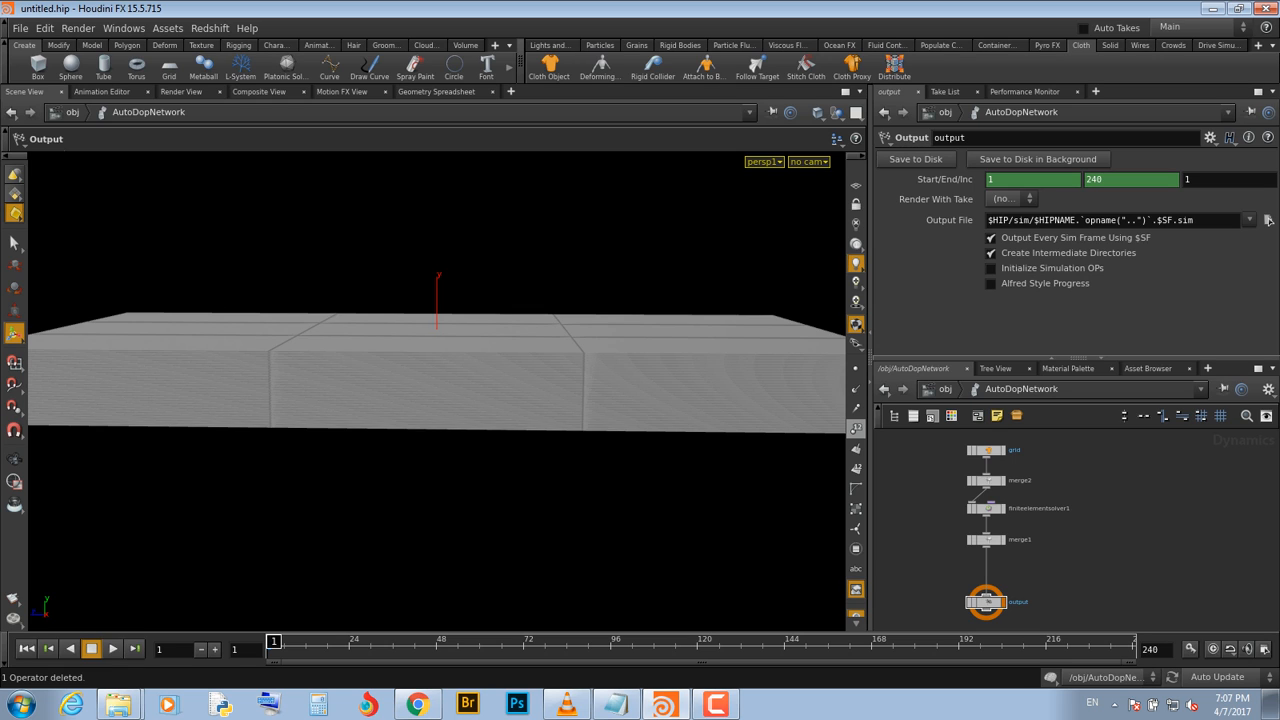
key(Tab)
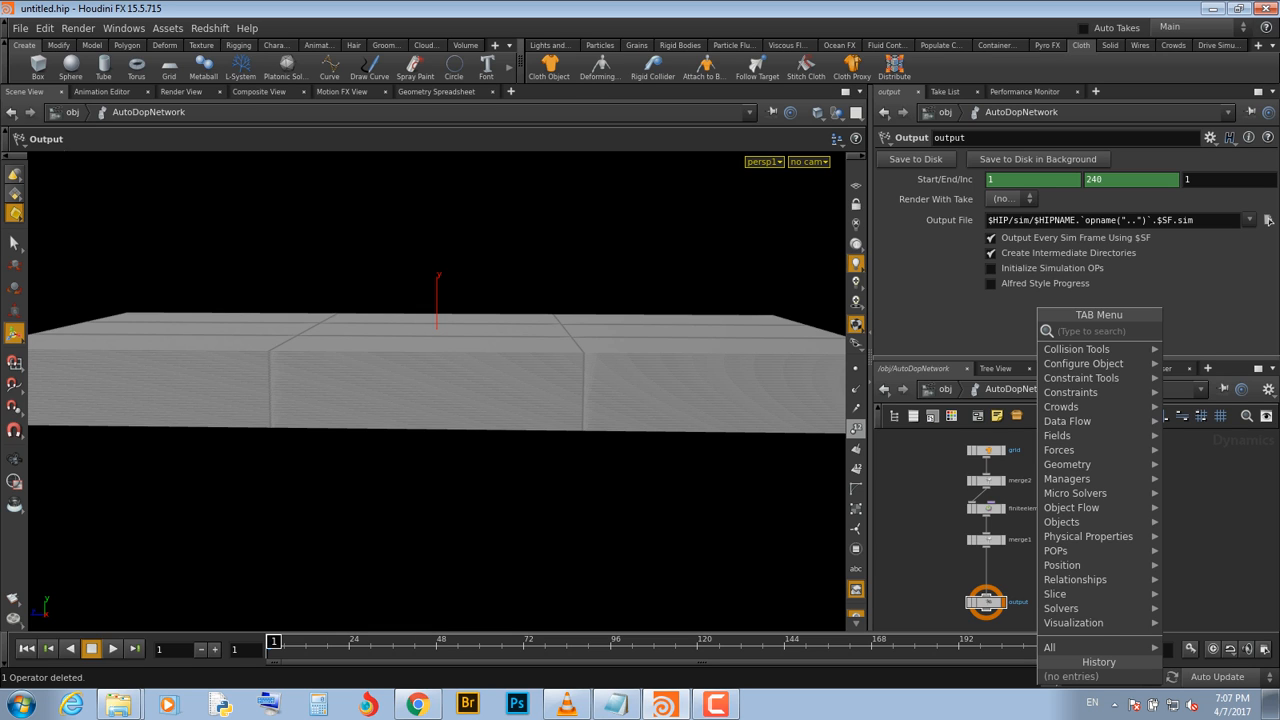
text(fa)
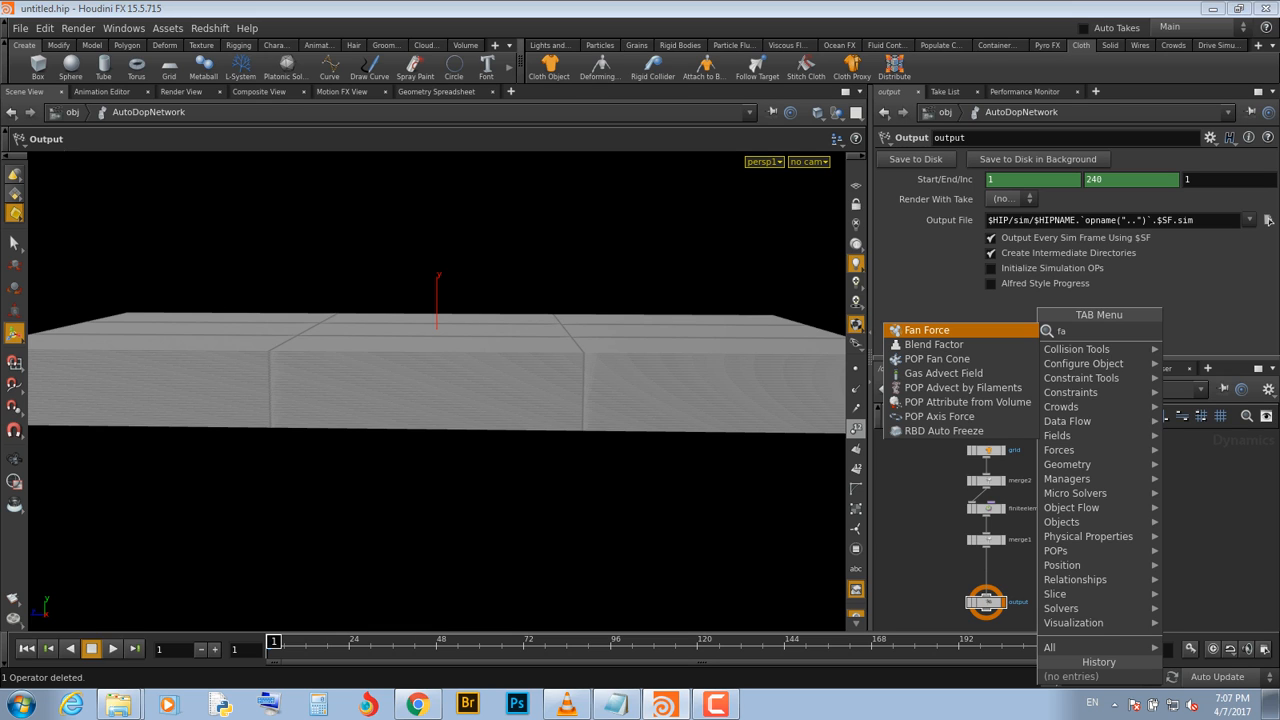
key(Return)
click(1064, 556)
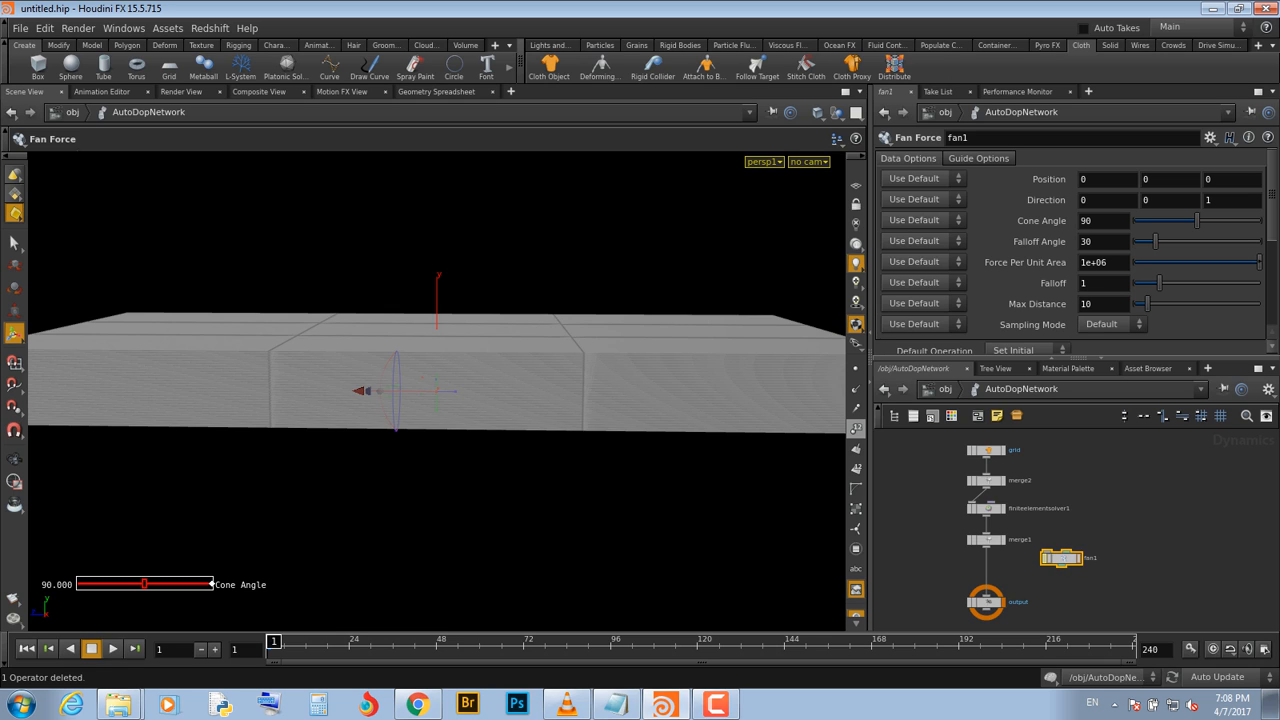
drag(1060, 557, 990, 565)
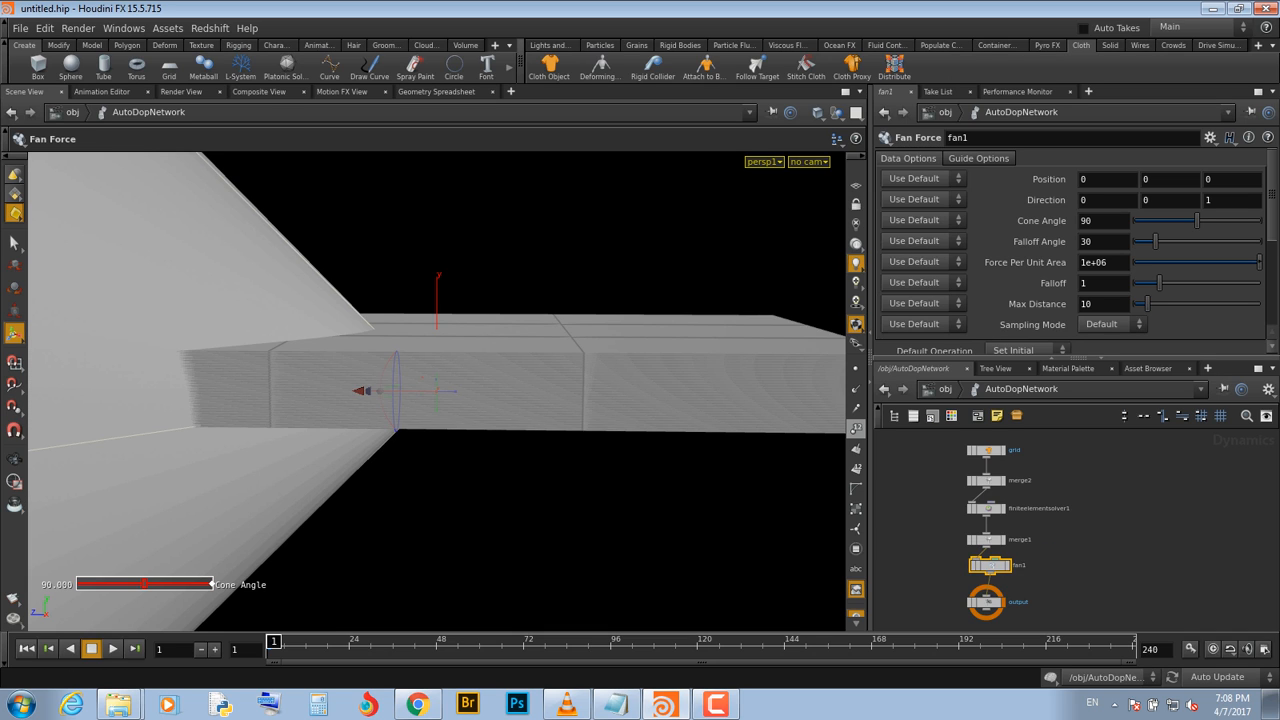
Reduce the fan force's guide geometry scale to about 0.457
scroll(437, 391, down, 8)
scroll(437, 391, down, 1)
alt+middle_drag(437, 391, 529, 382)
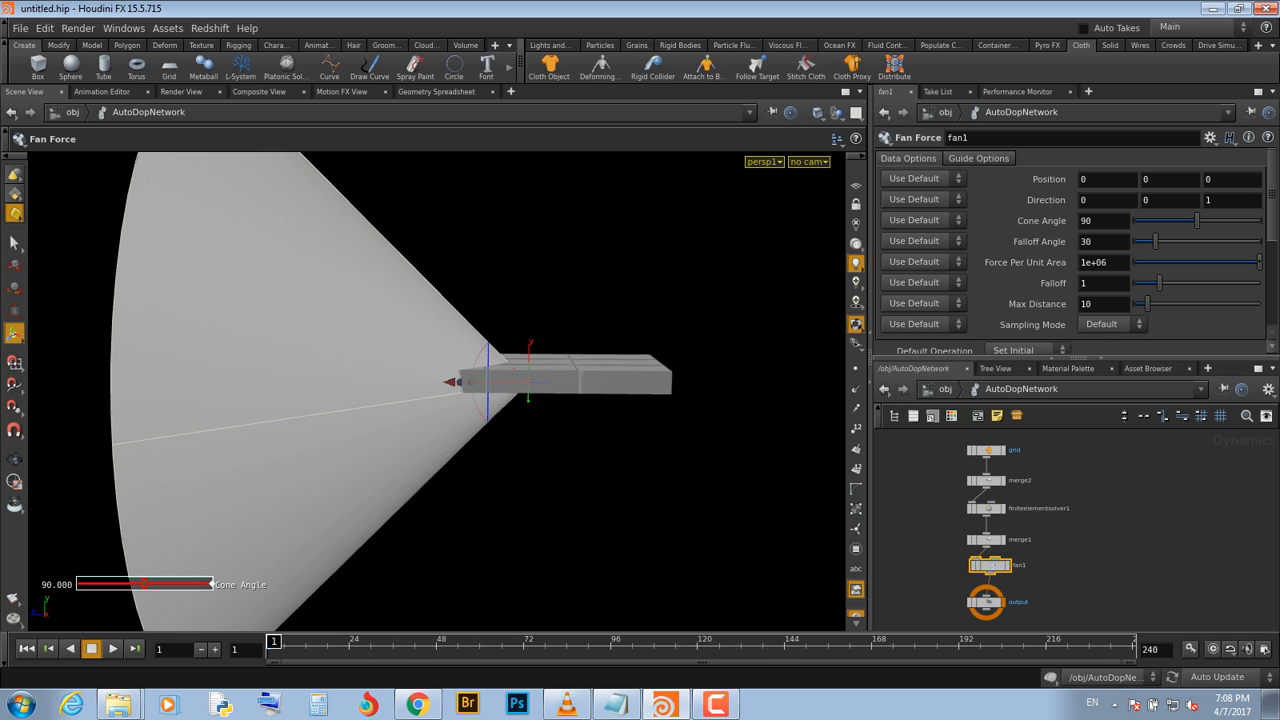
click(978, 158)
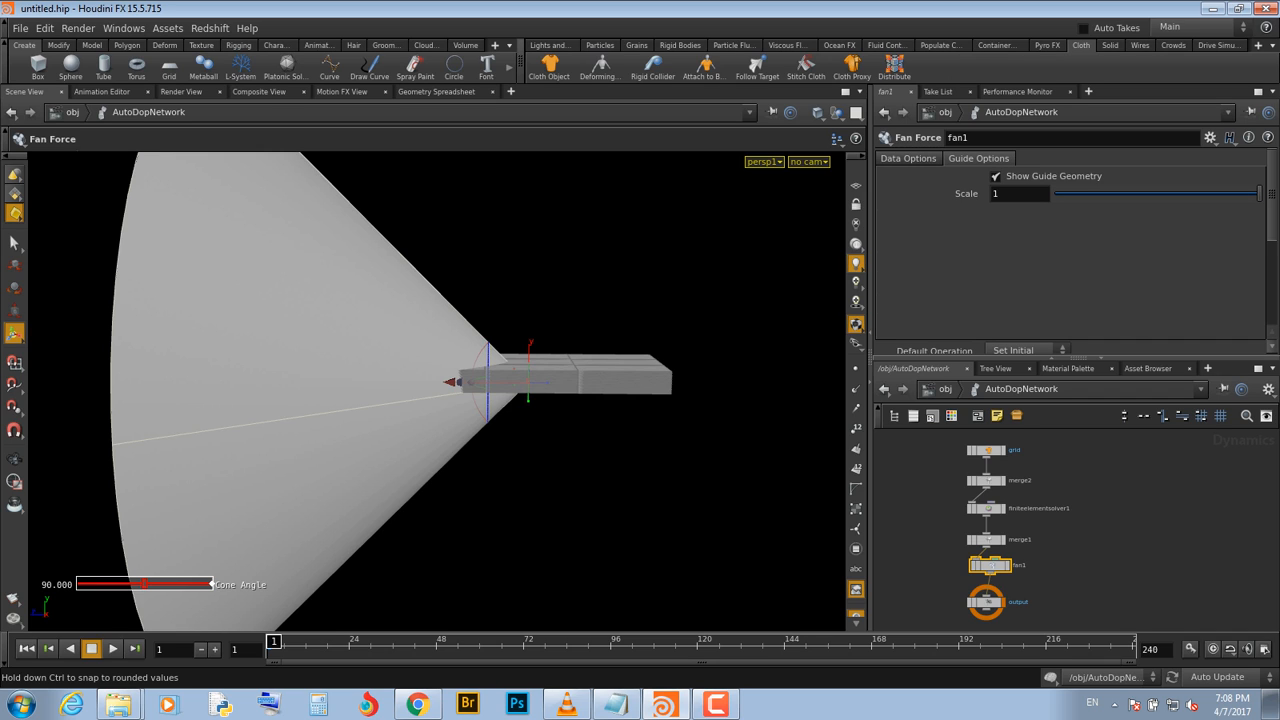
drag(1258, 193, 1147, 193)
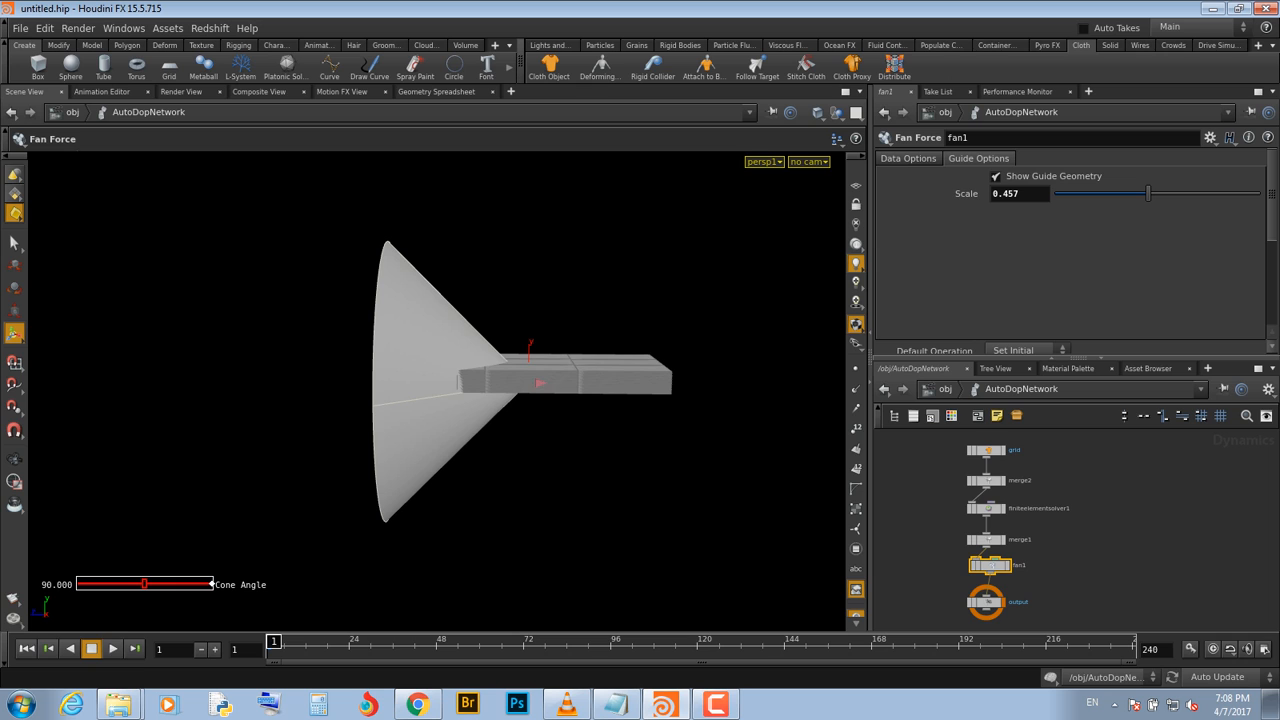
Move the fan force beyond one end of the sheet stack, leaving a gap, with its cone facing the sheets
drag(528, 382, 846, 370)
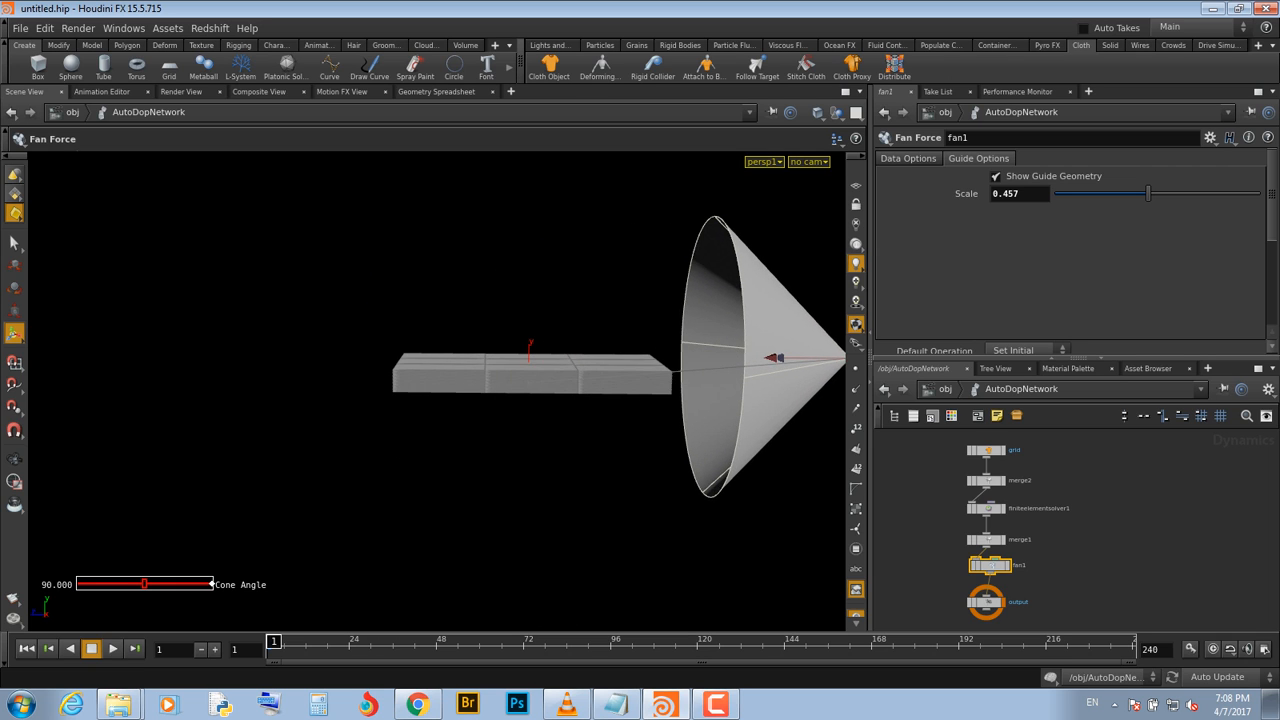
key(Escape)
middle_drag(640, 370, 473, 381)
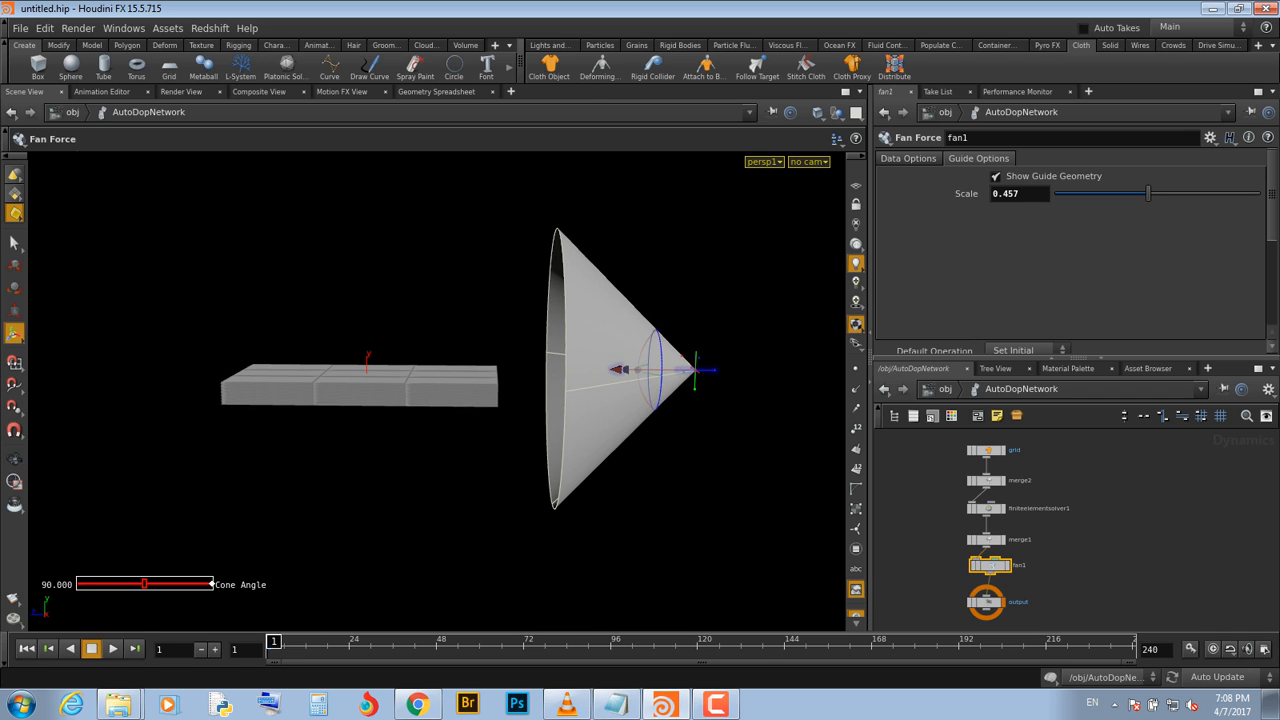
drag(697, 370, 776, 370)
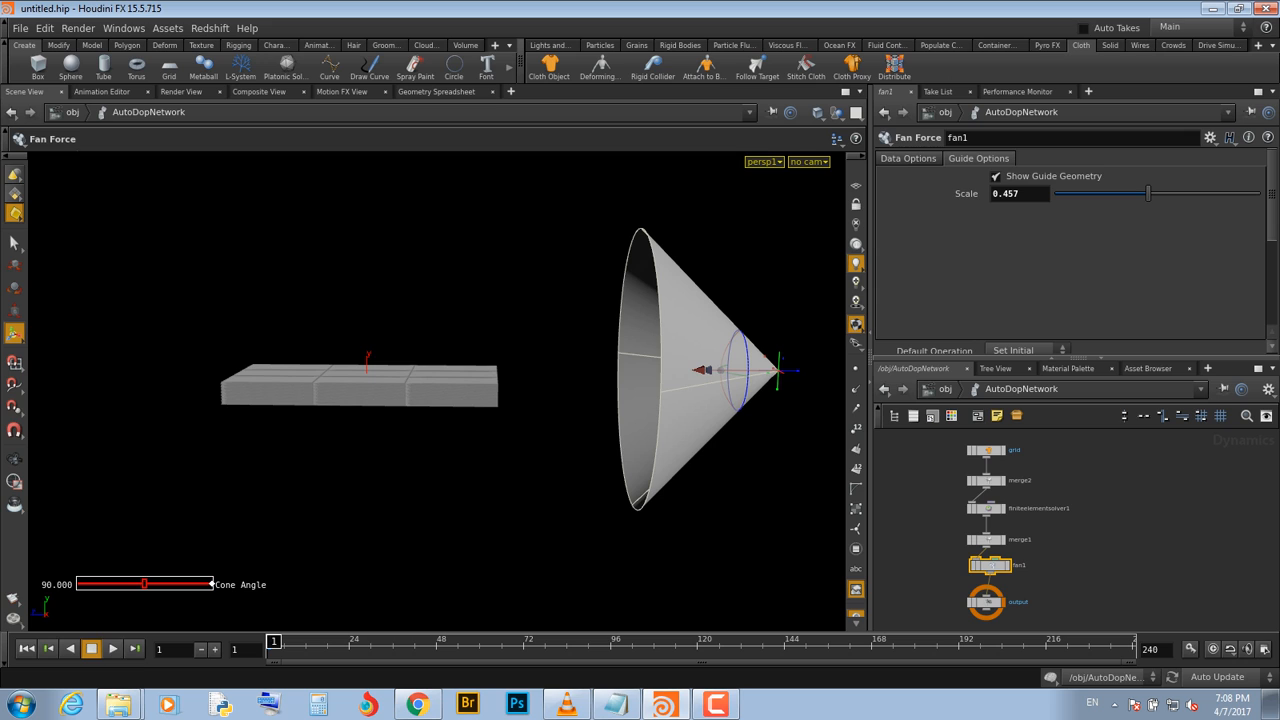
At object level, create a camera from a distant side view of the sheet stack and shift its framing to leave space where the fan blows
key(u)
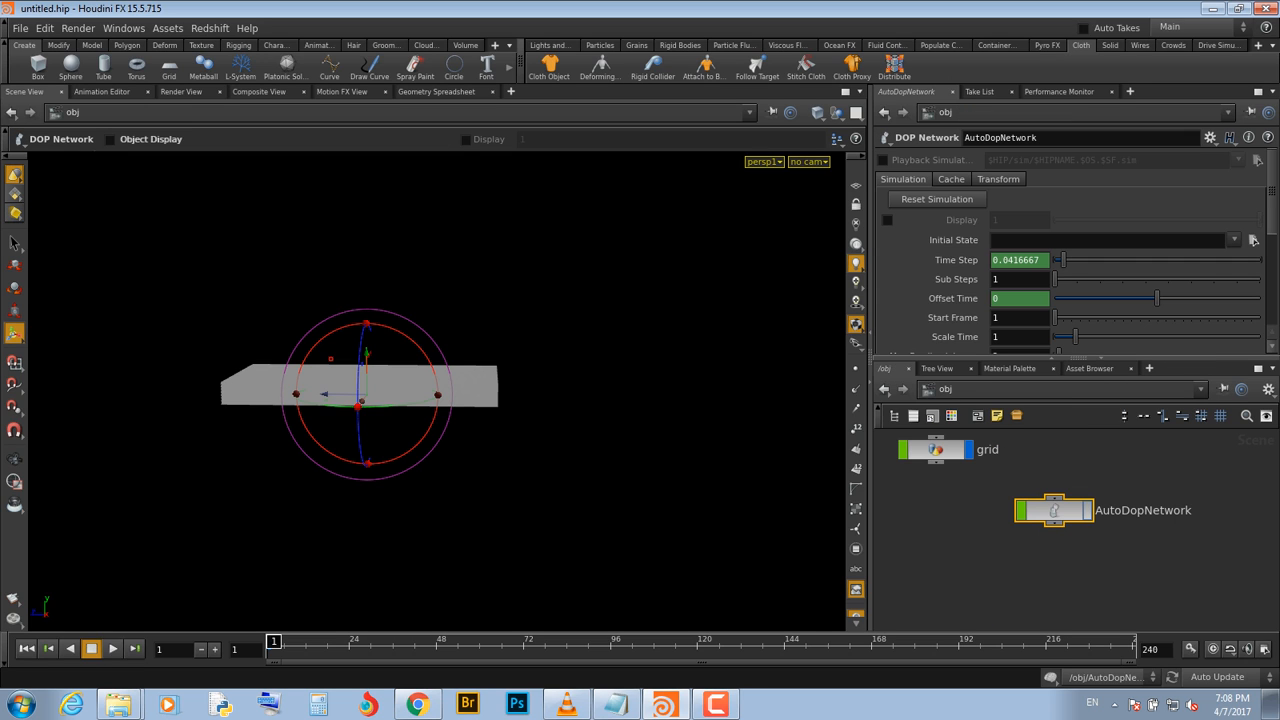
middle_drag(950, 500, 987, 536)
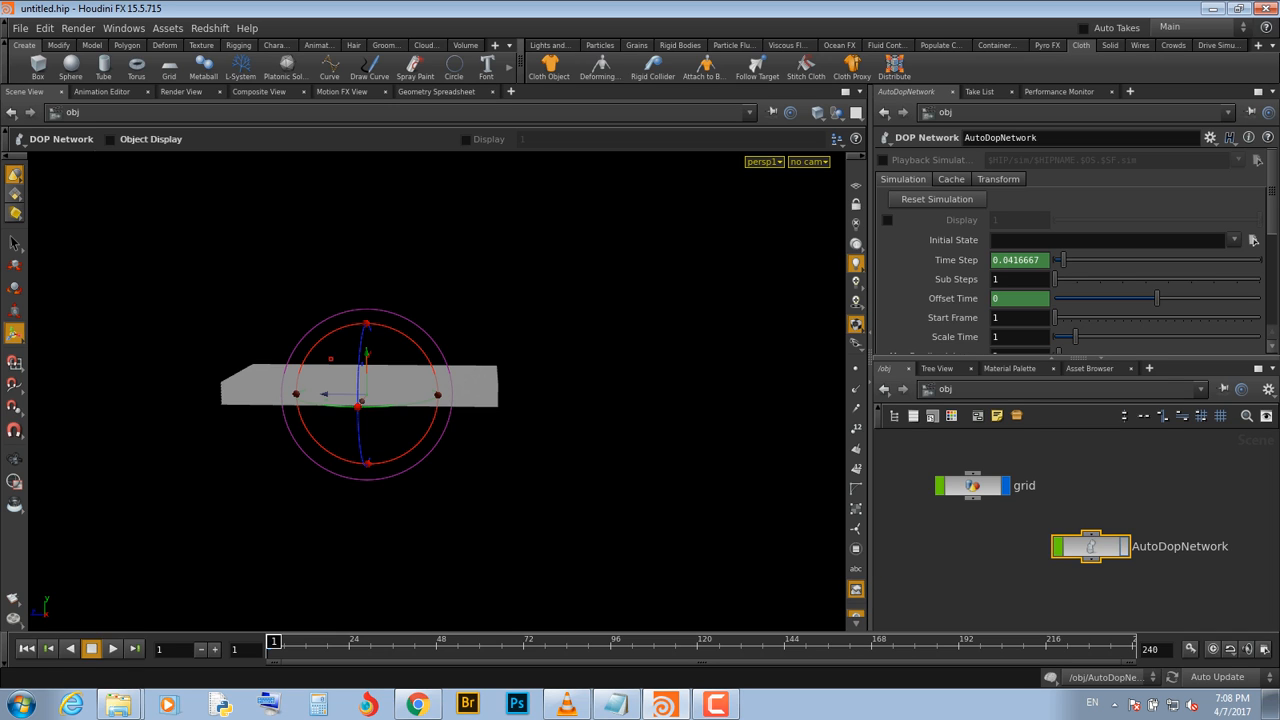
key(space)
right_drag(367, 394, 398, 394)
middle_drag(357, 395, 417, 371)
right_drag(417, 371, 304, 371)
middle_drag(431, 386, 457, 321)
right_drag(457, 321, 428, 321)
middle_drag(451, 341, 497, 339)
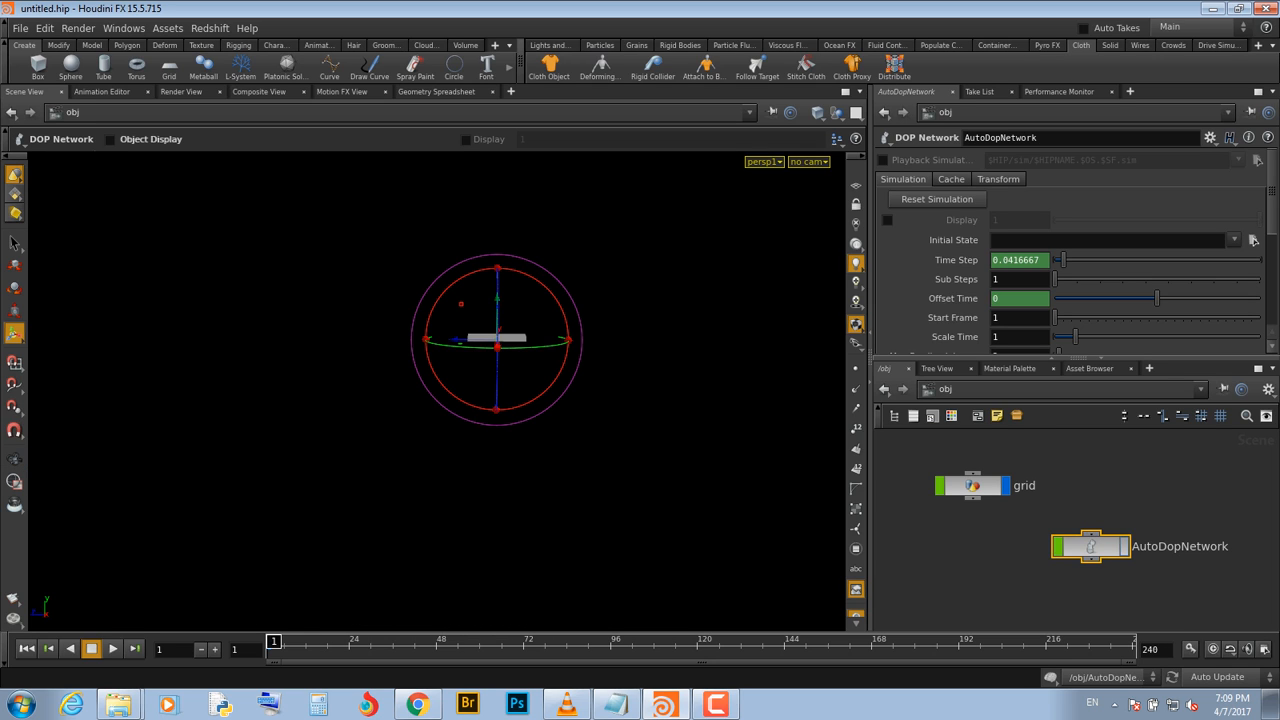
click(549, 45)
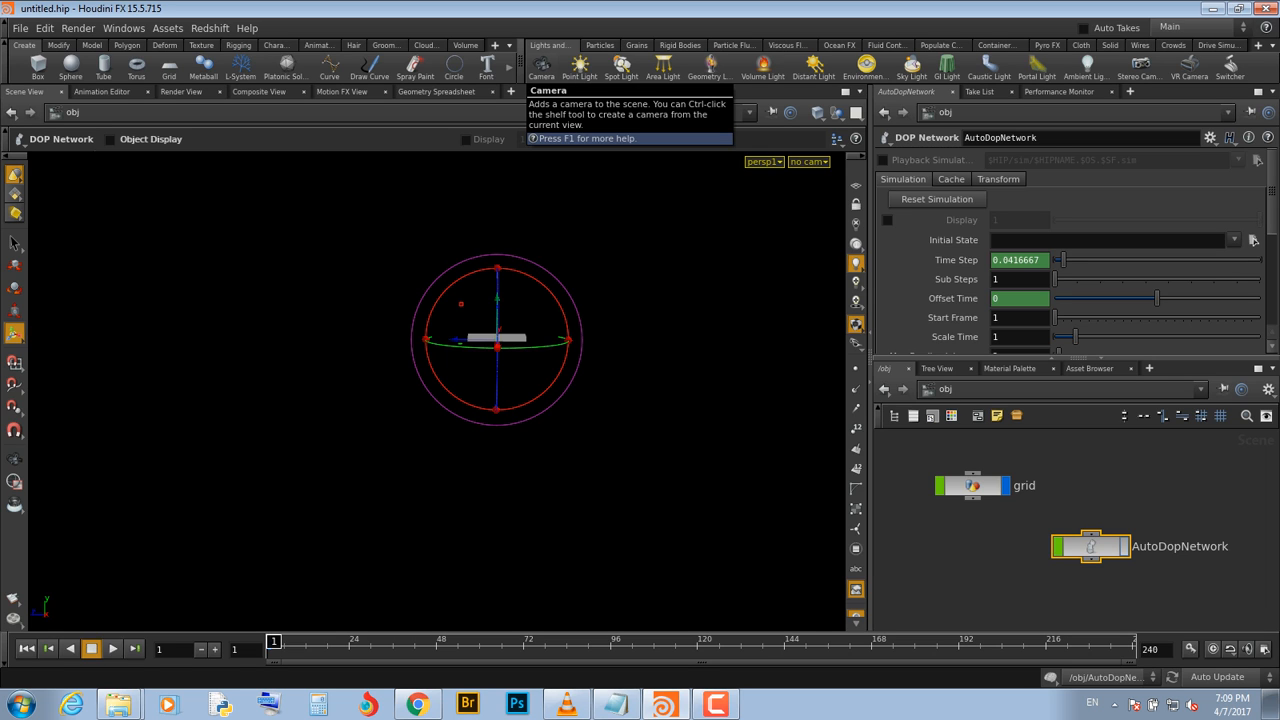
ctrl+click(541, 66)
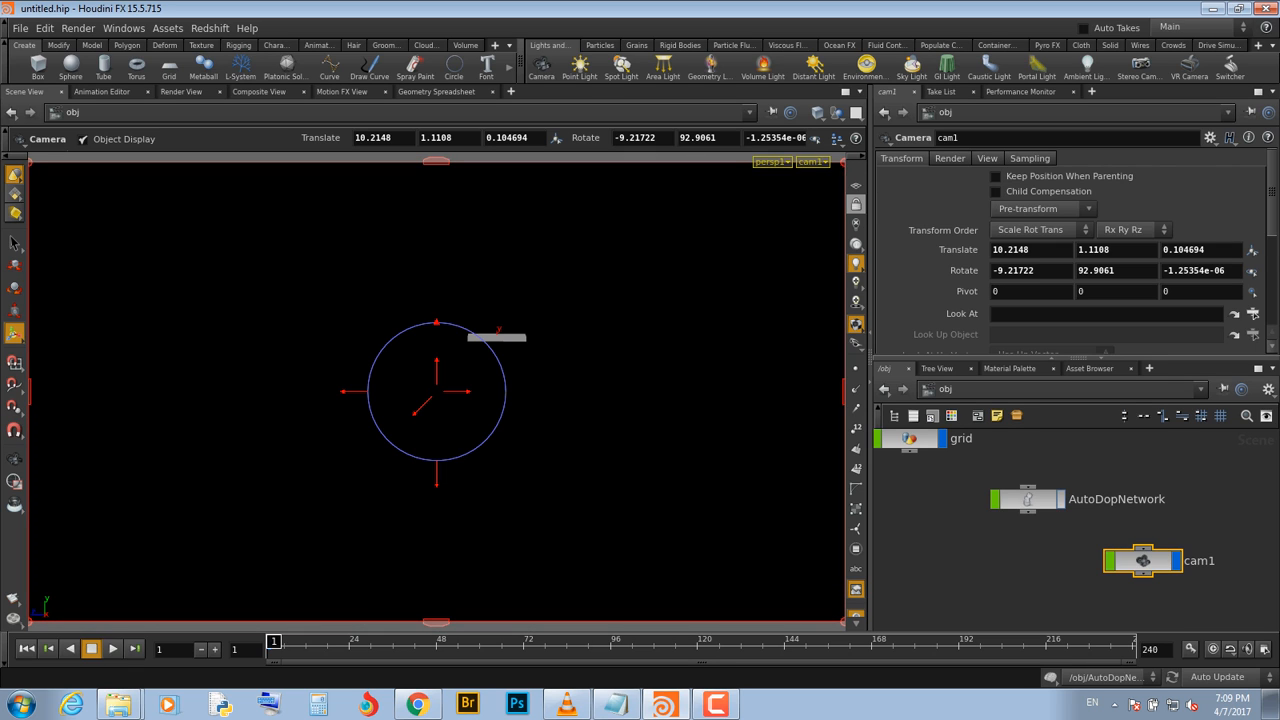
drag(436, 372, 284, 391)
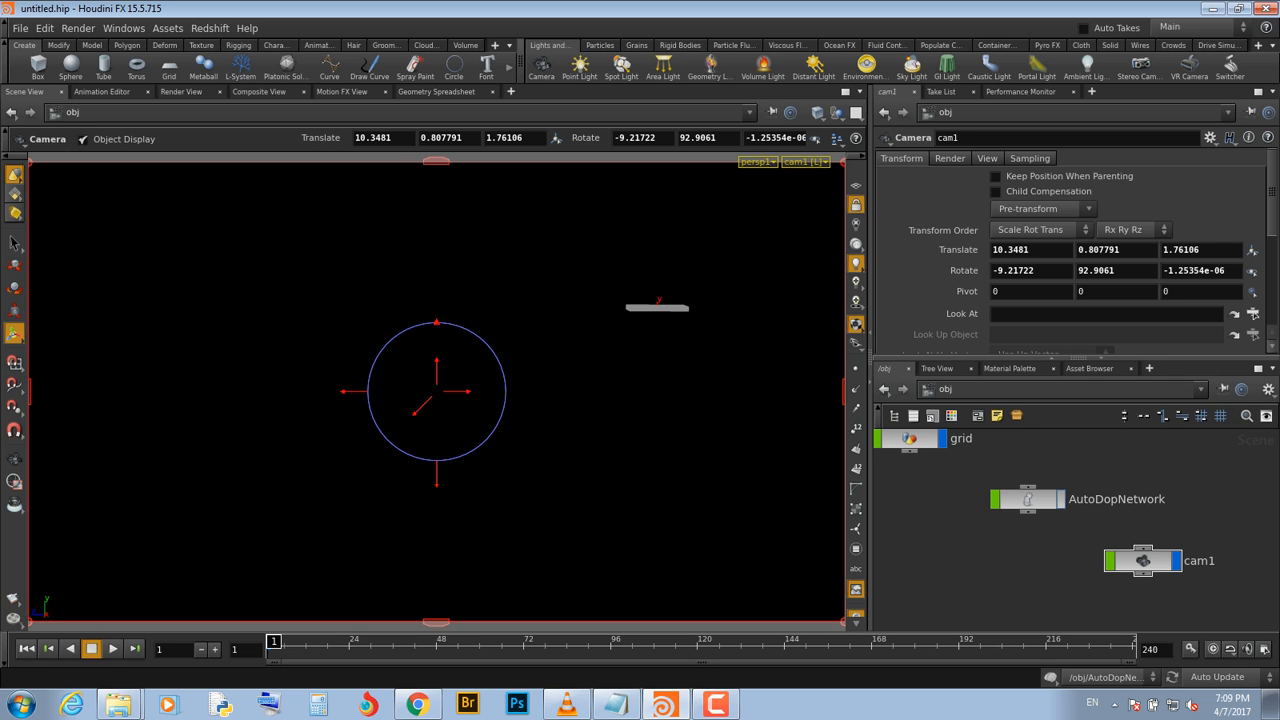
Set the end frame of the animation range to 120
click(1265, 649)
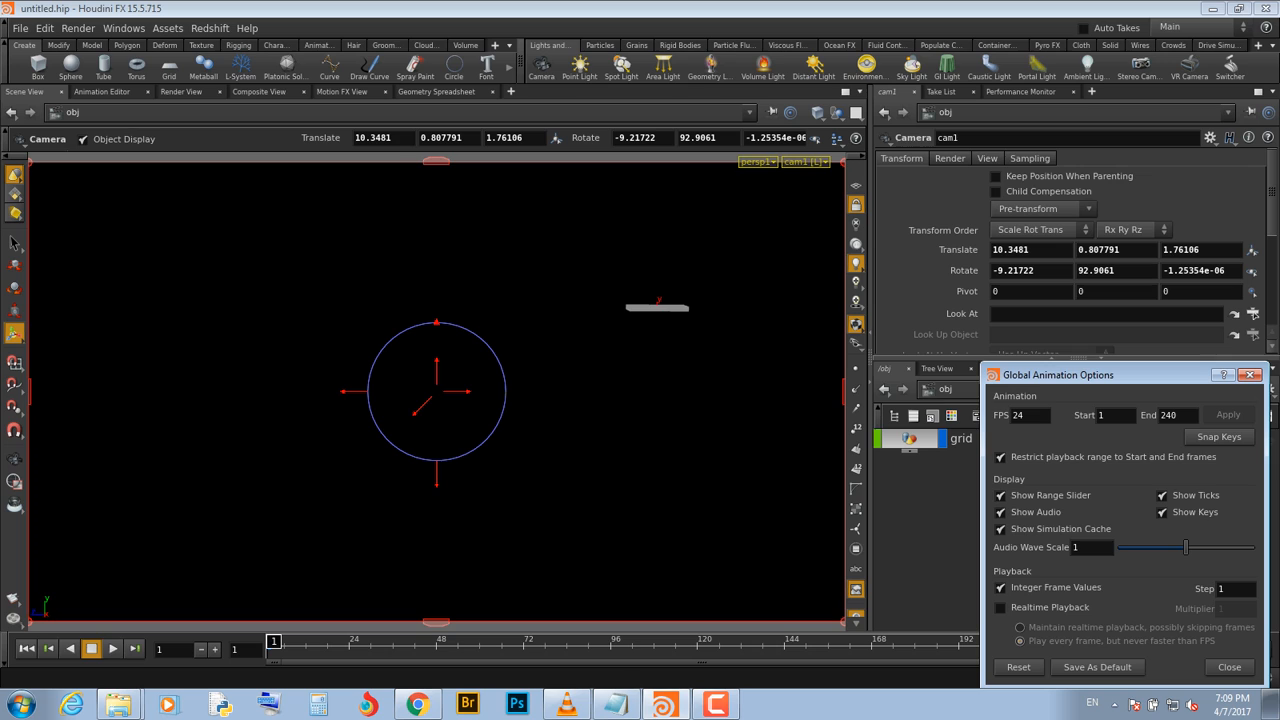
double_click(1169, 415)
text(120)
key(Return)
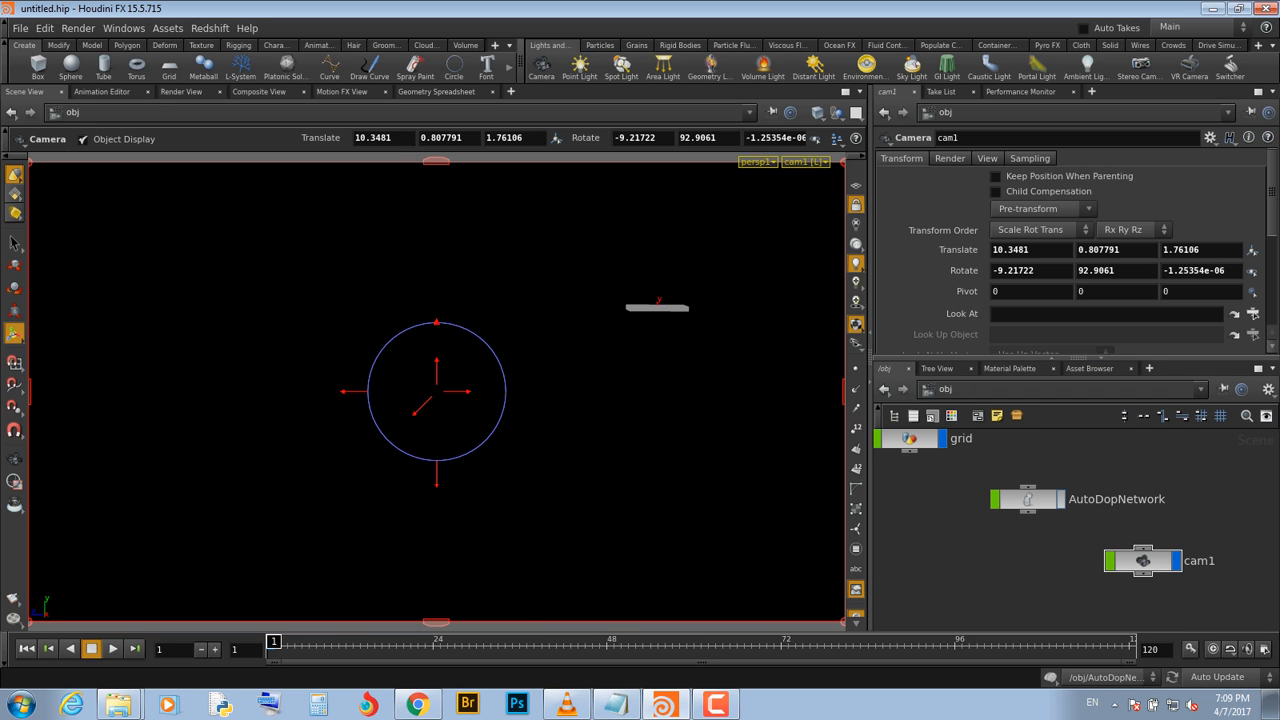
Play the simulation through the camera for about 26 frames and return to the first frame
key(Up)
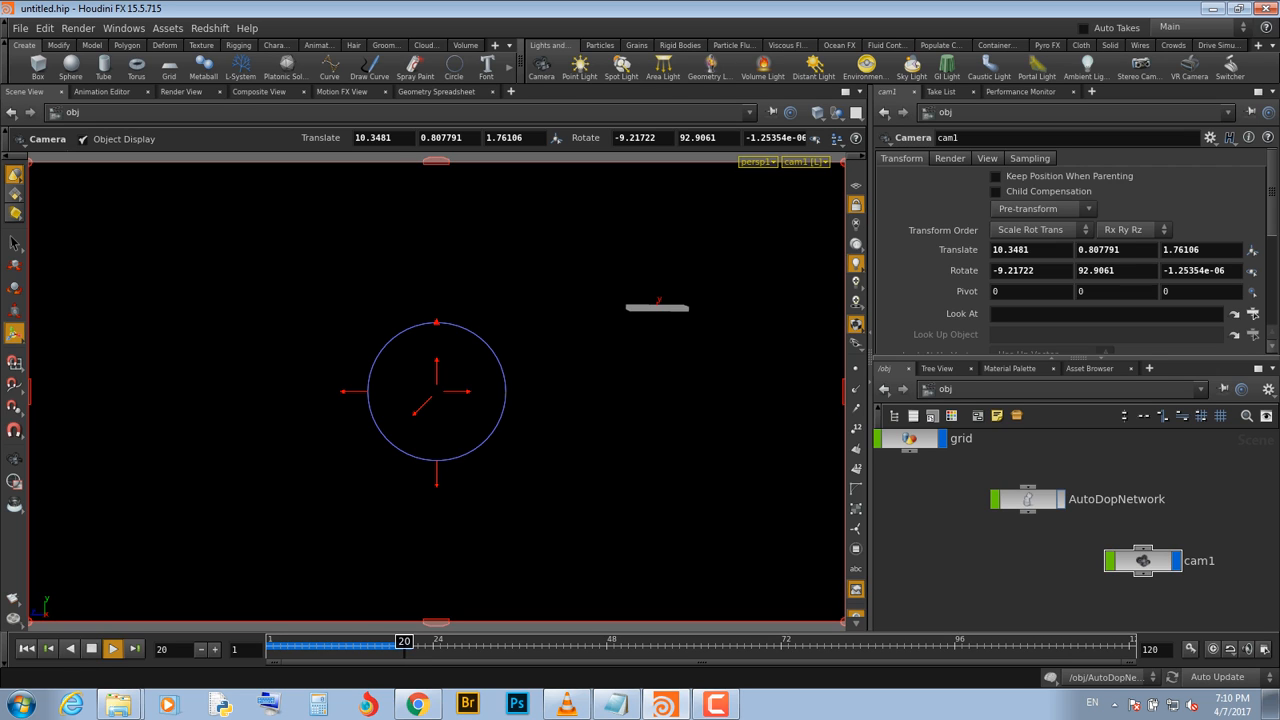
key(Up)
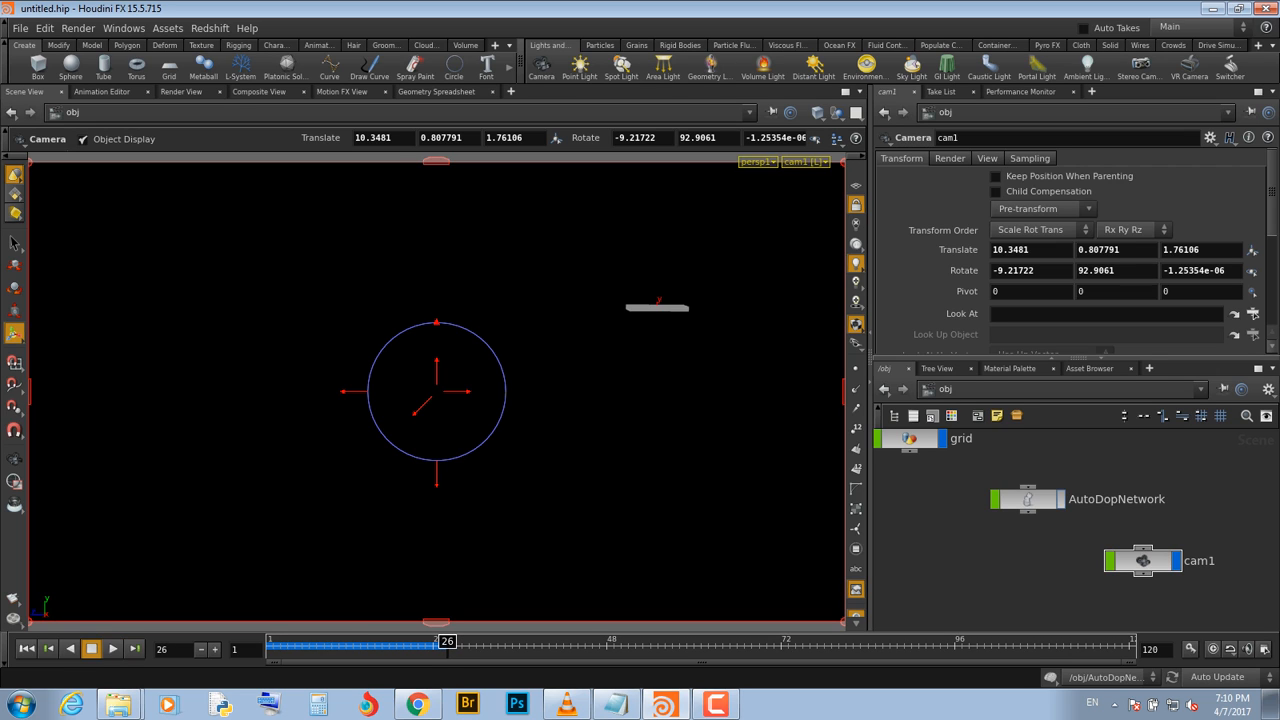
key(ctrl+Up)
In AutoDopNetwork, set the Fan Force's Force Per Unit Area to 1000000
middle_drag(1060, 505, 1058, 556)
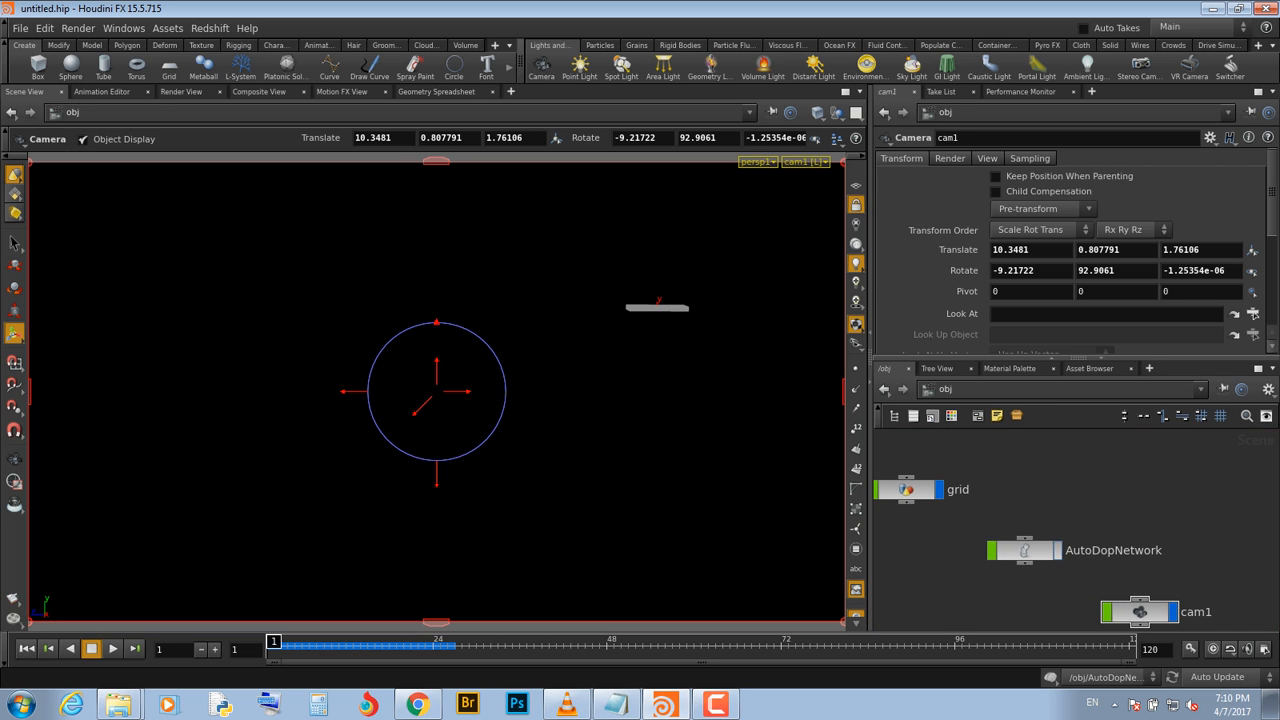
double_click(1028, 549)
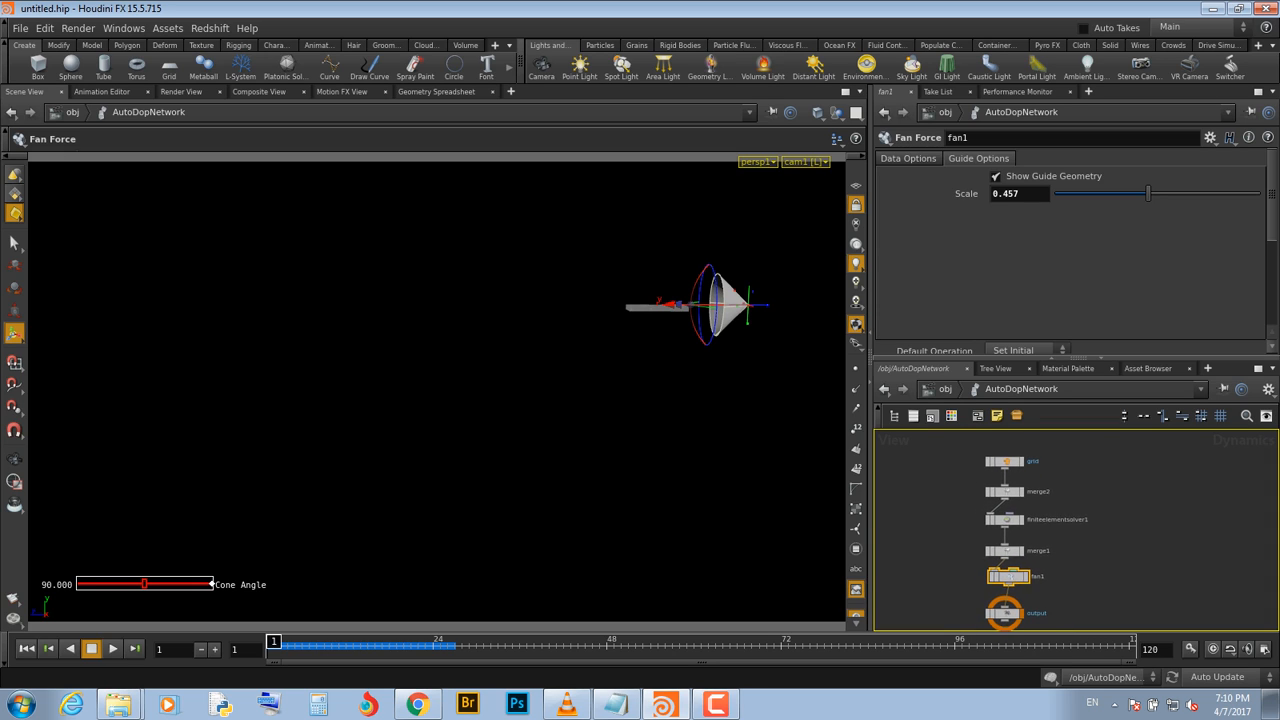
drag(1010, 572, 1006, 575)
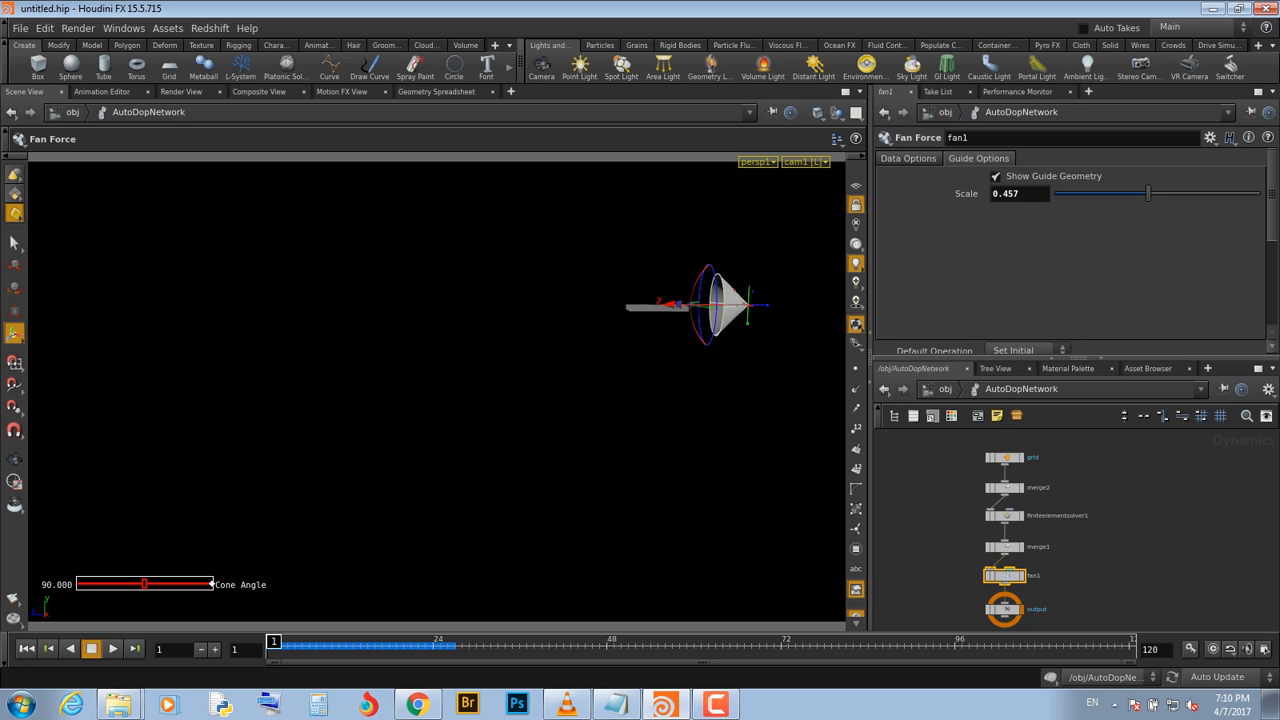
click(908, 158)
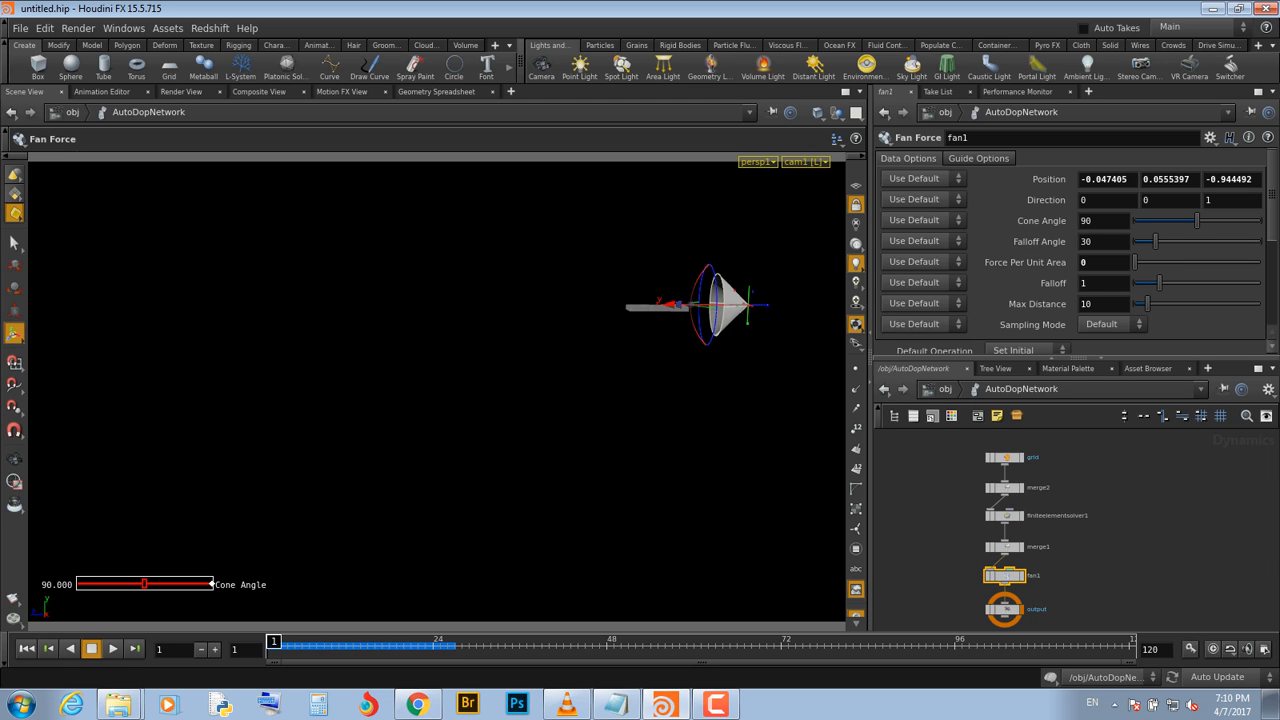
drag(1090, 262, 1066, 262)
text(1000000)
key(Return)
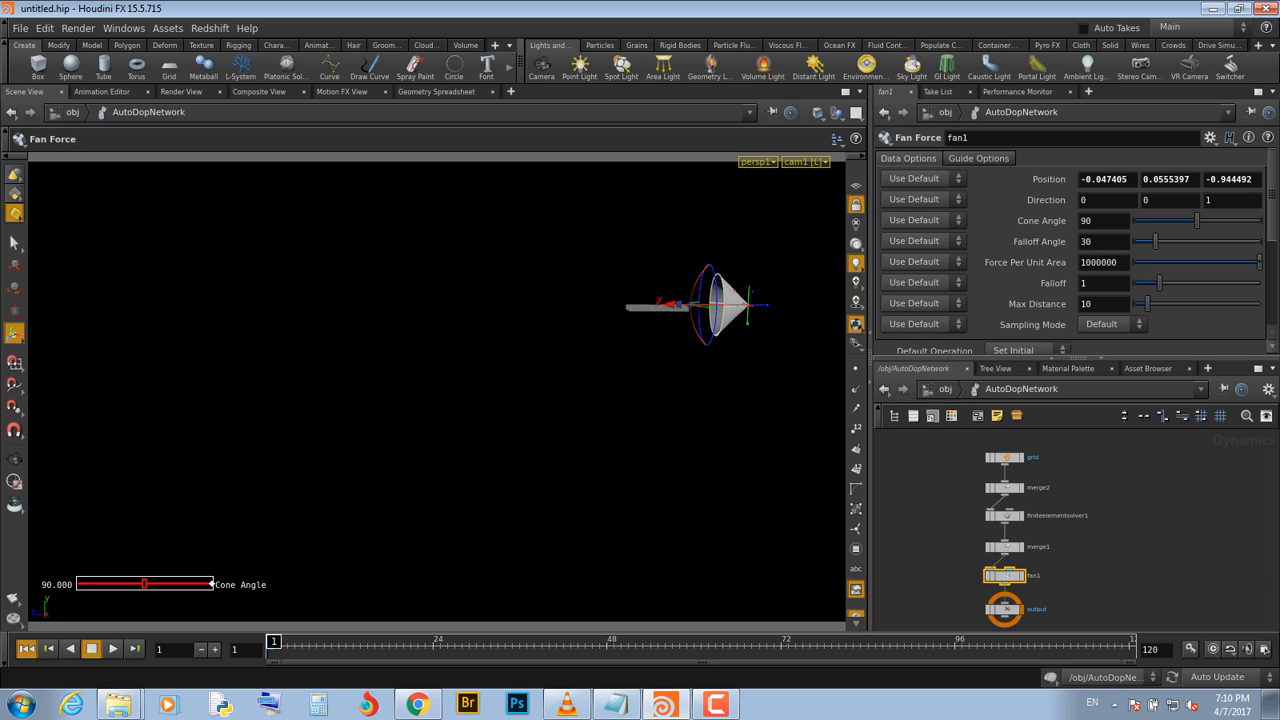
Play the simulation to frame 16 and pull the locked camera back until the blown sheets fit in the frame
key(Up)
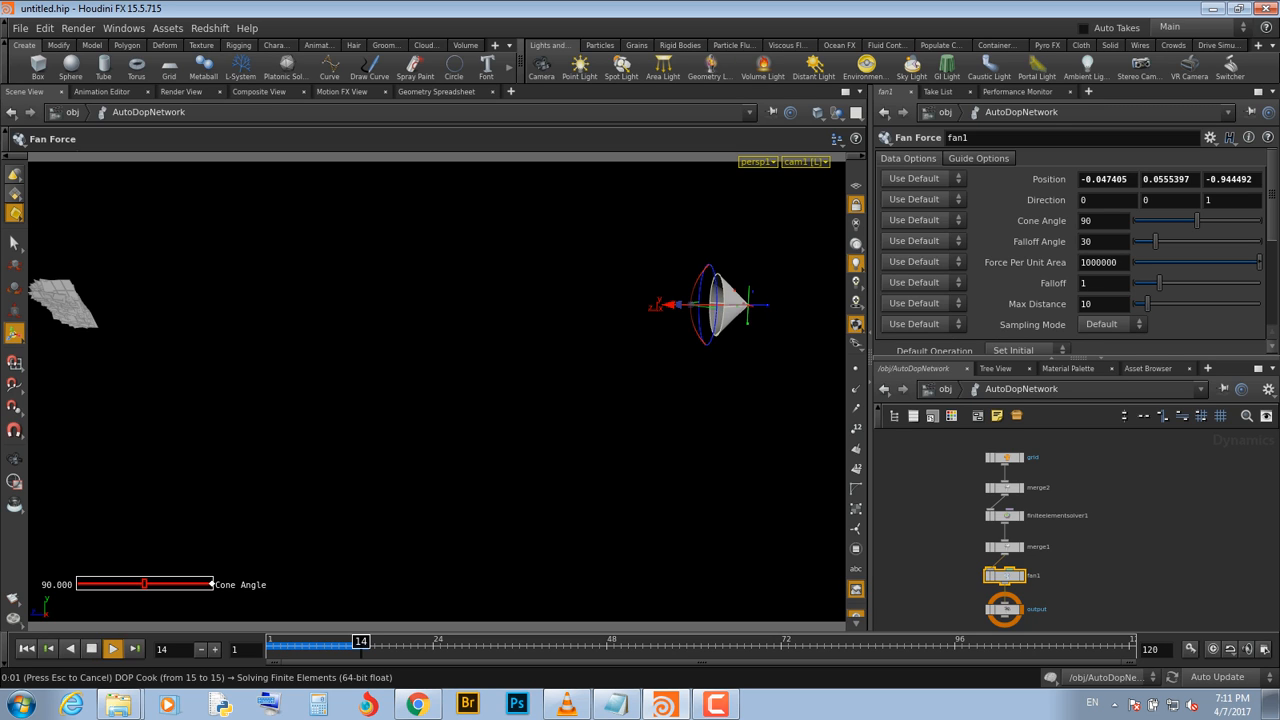
key(Escape)
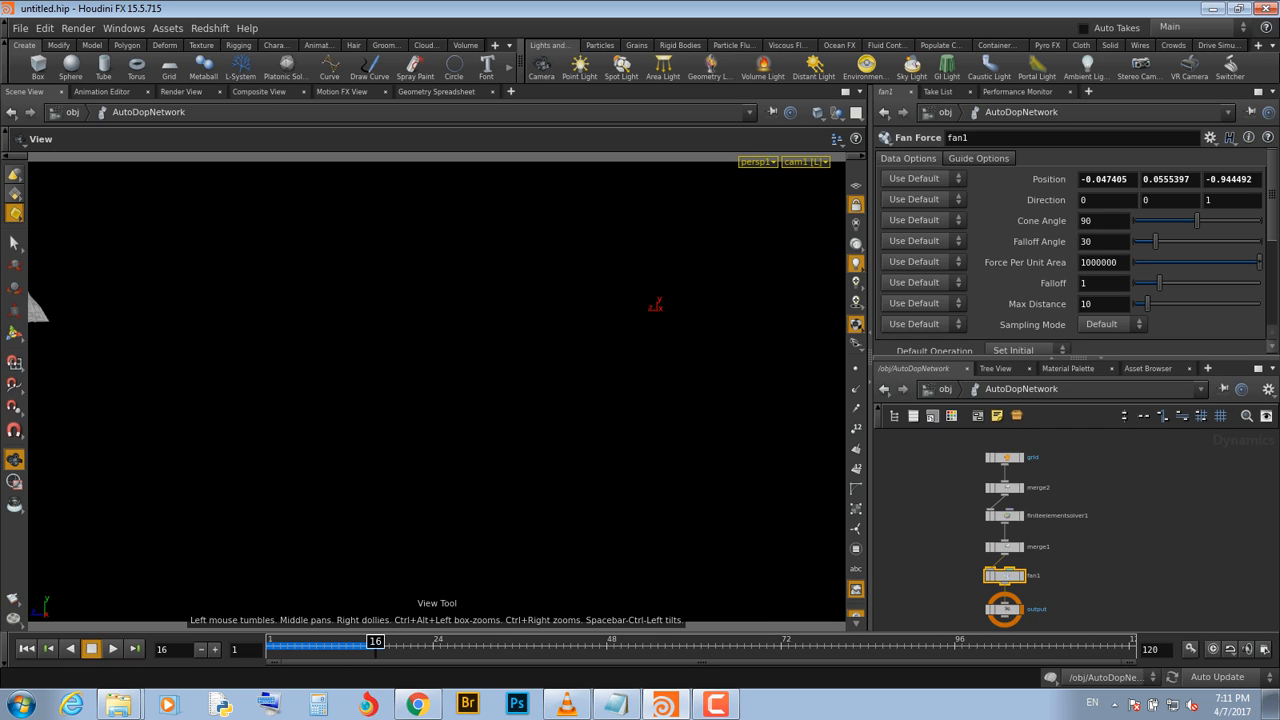
scroll(437, 391, down, 3)
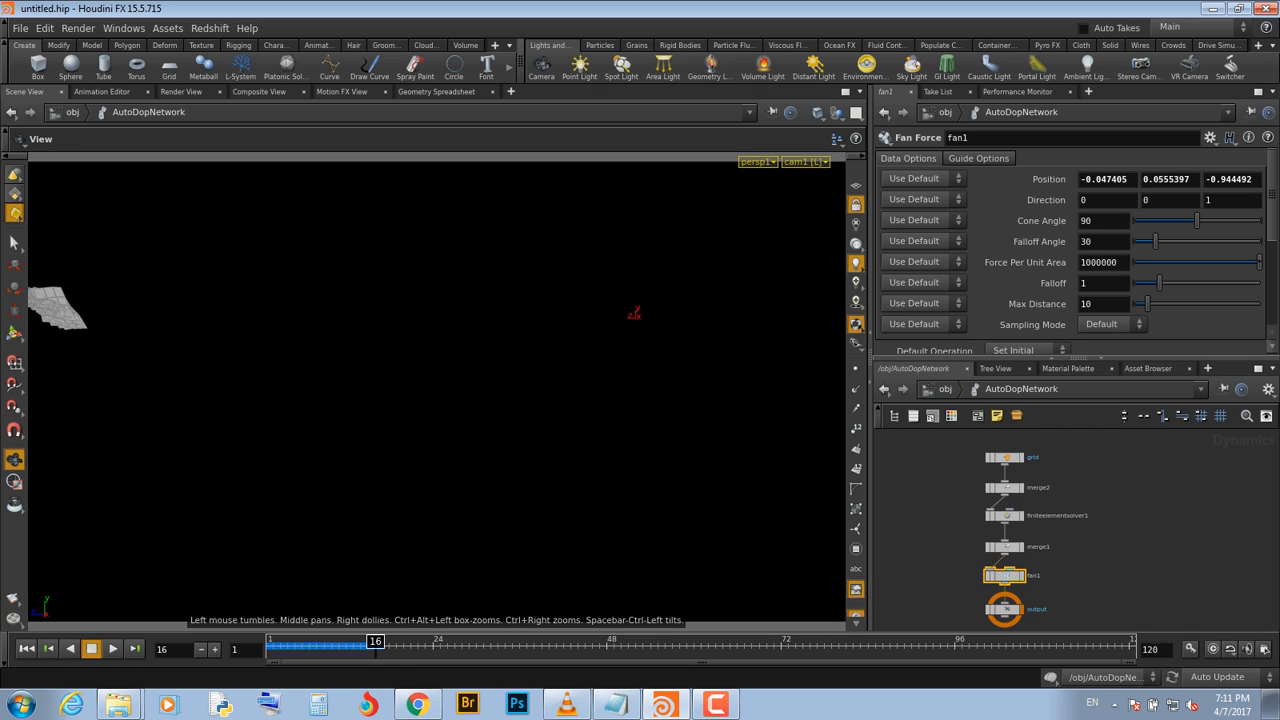
scroll(437, 391, down, 5)
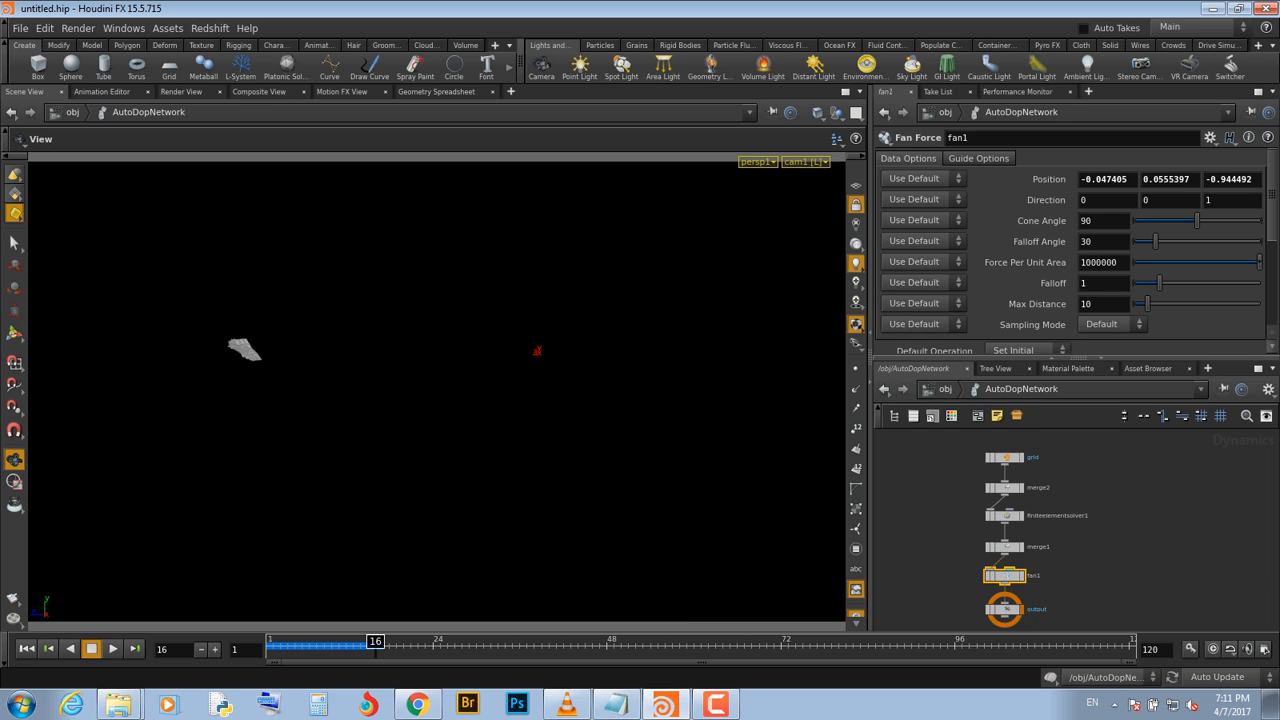
Continue the simulation to frame 72, moving the camera much farther back to follow the flying sheets
key(Up)
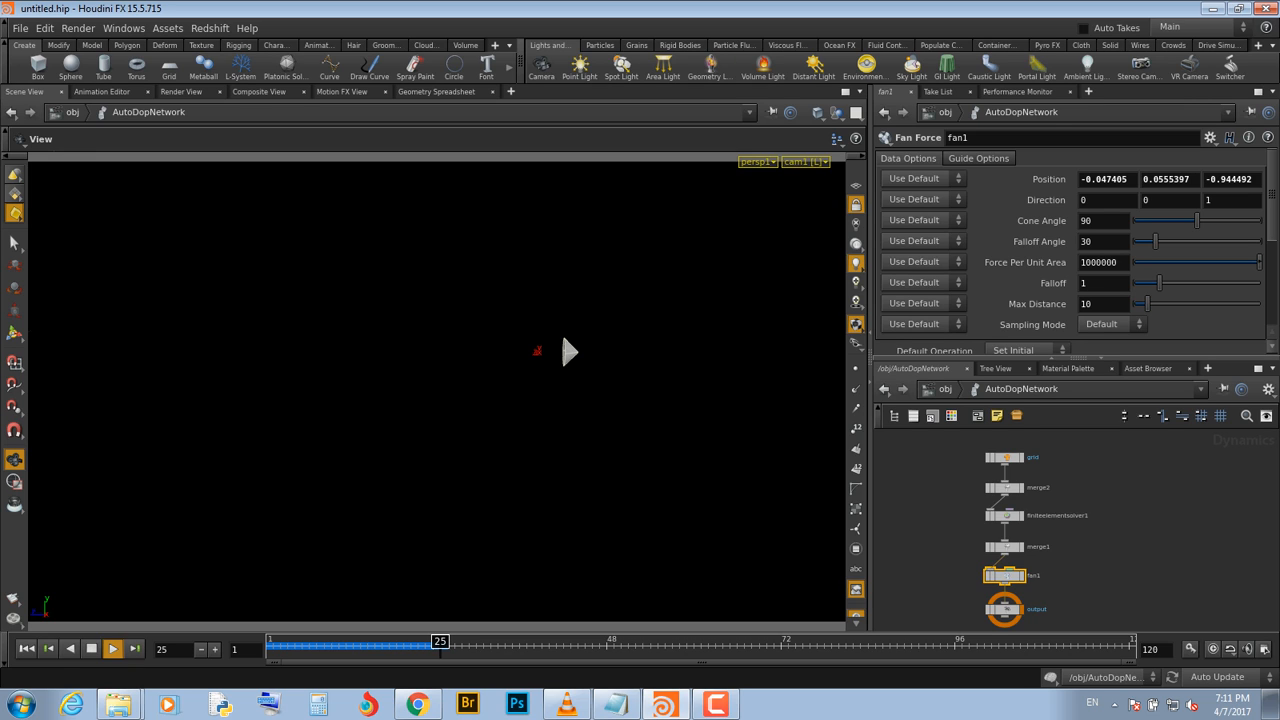
key(Up)
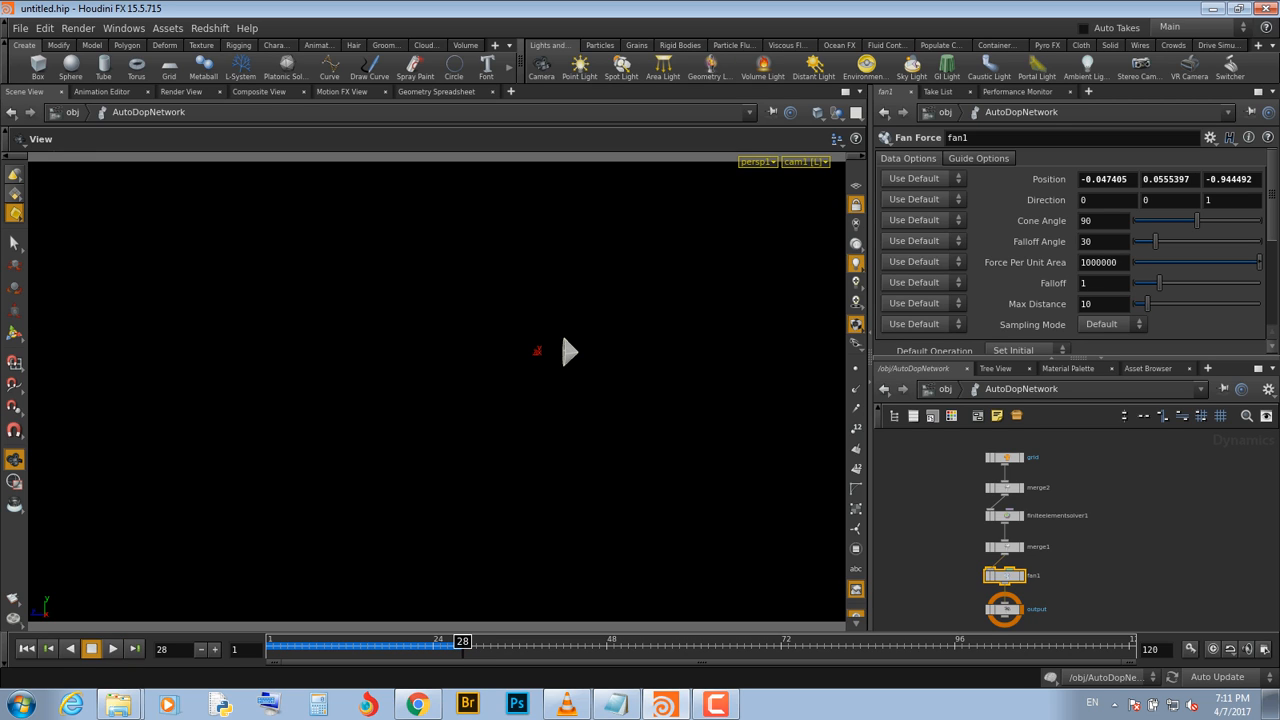
drag(554, 349, 479, 378)
key(Up)
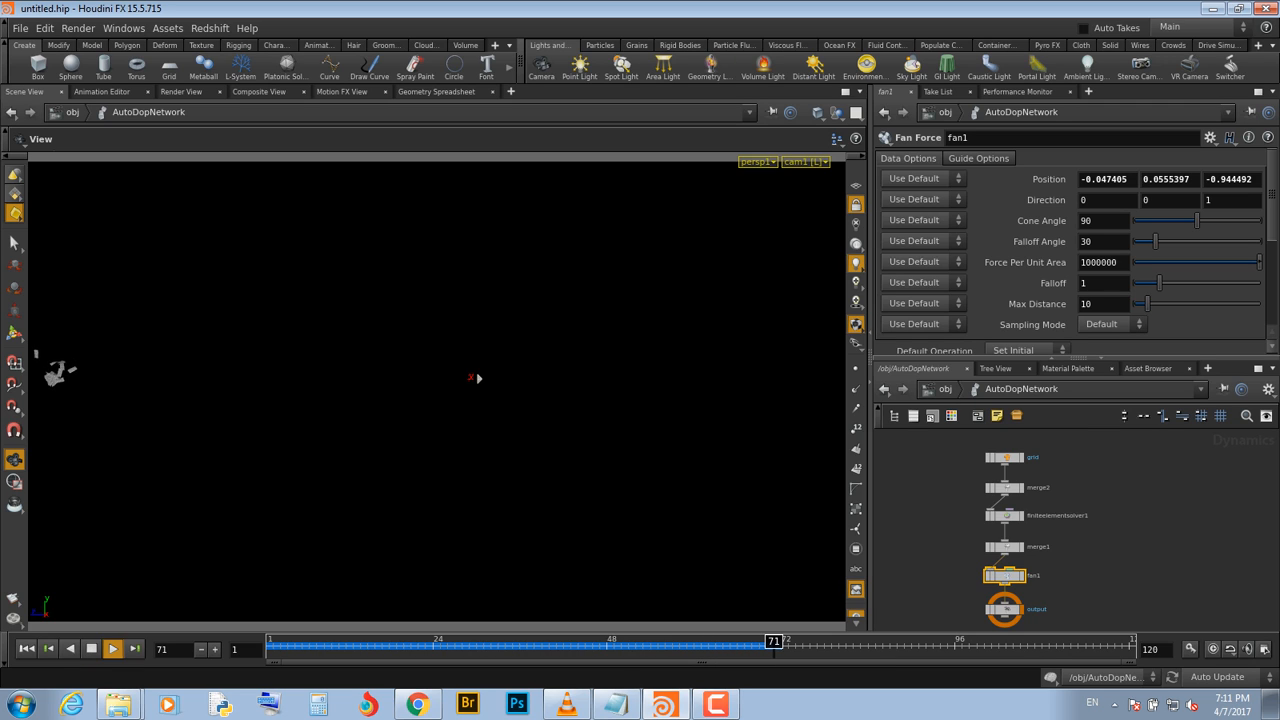
key(Escape)
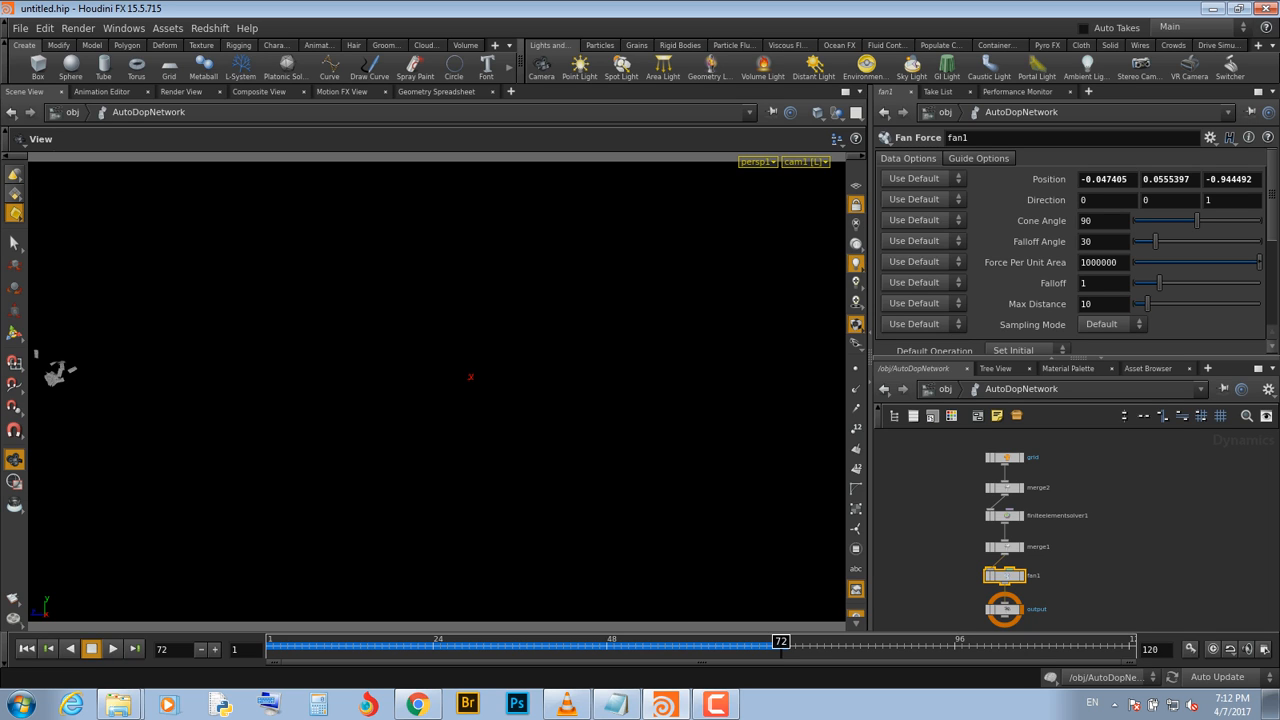
Play the 120-frame flipbook of the simulation in MPlay to examine how the sheets scatter, and close it
click(716, 704)
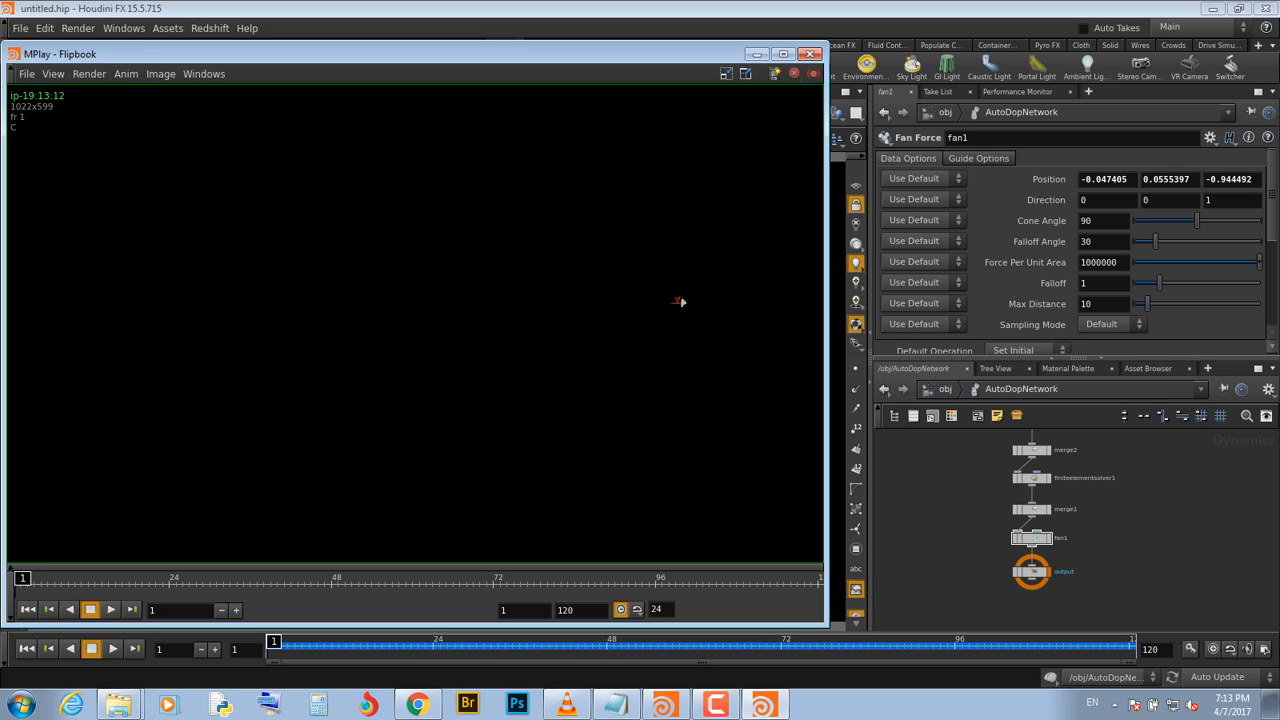
key(Up)
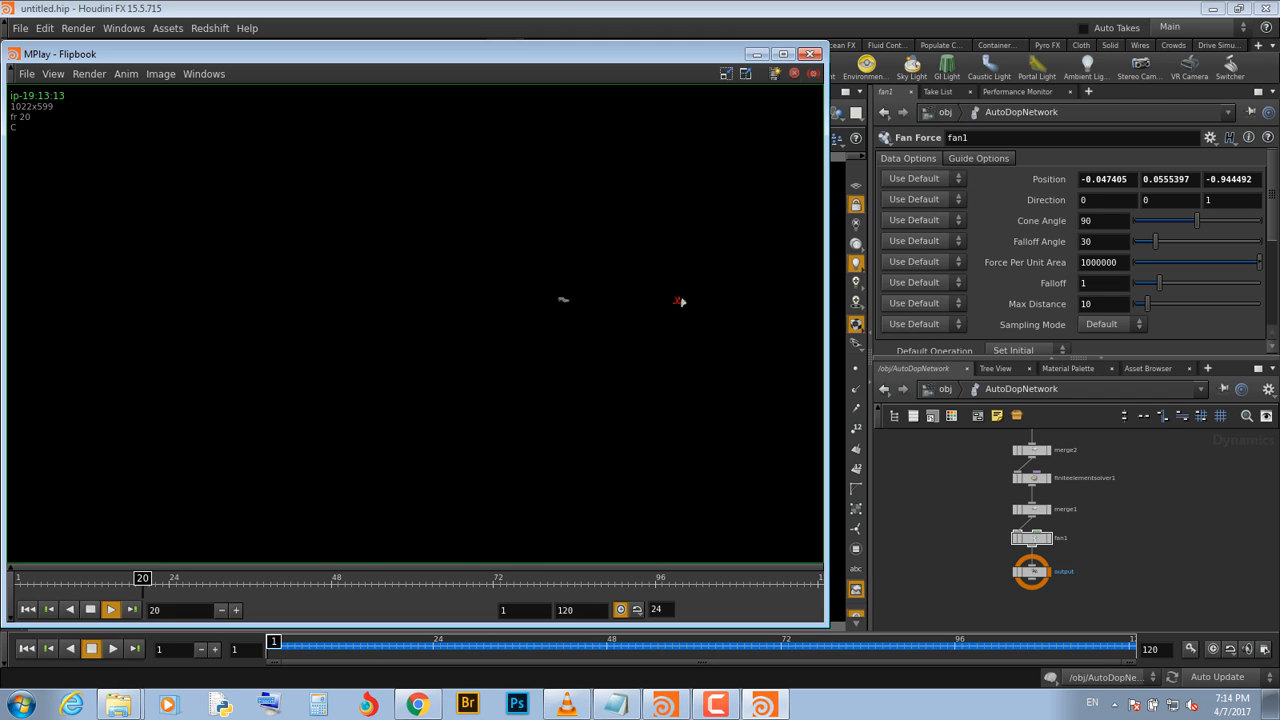
key(Up)
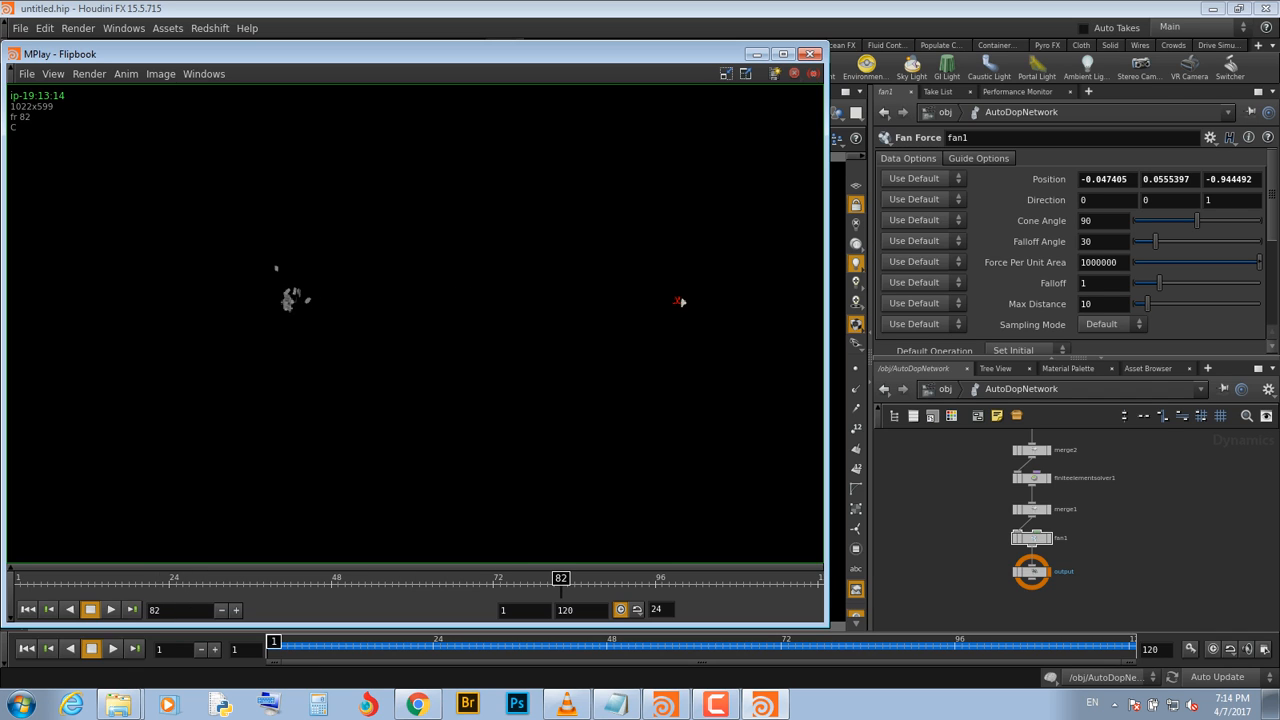
key(Escape)
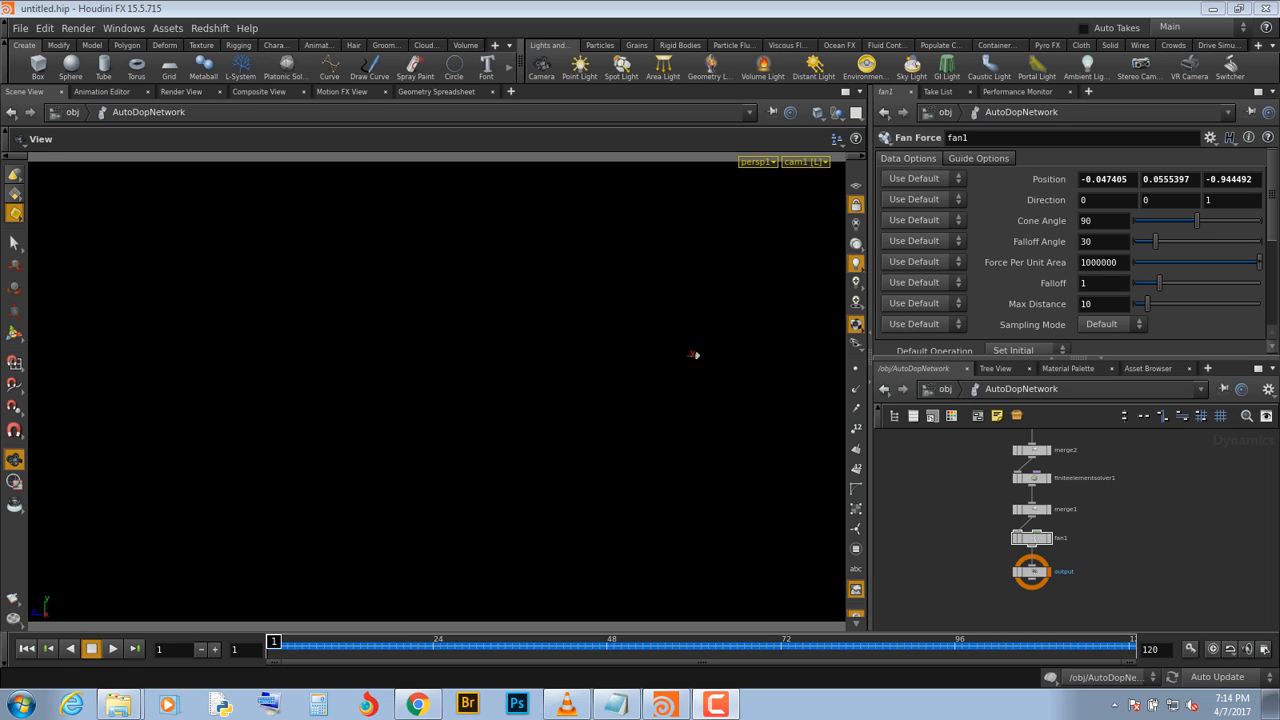
Select the fan1 node and set its Max Distance to 100
drag(1032, 538, 1032, 535)
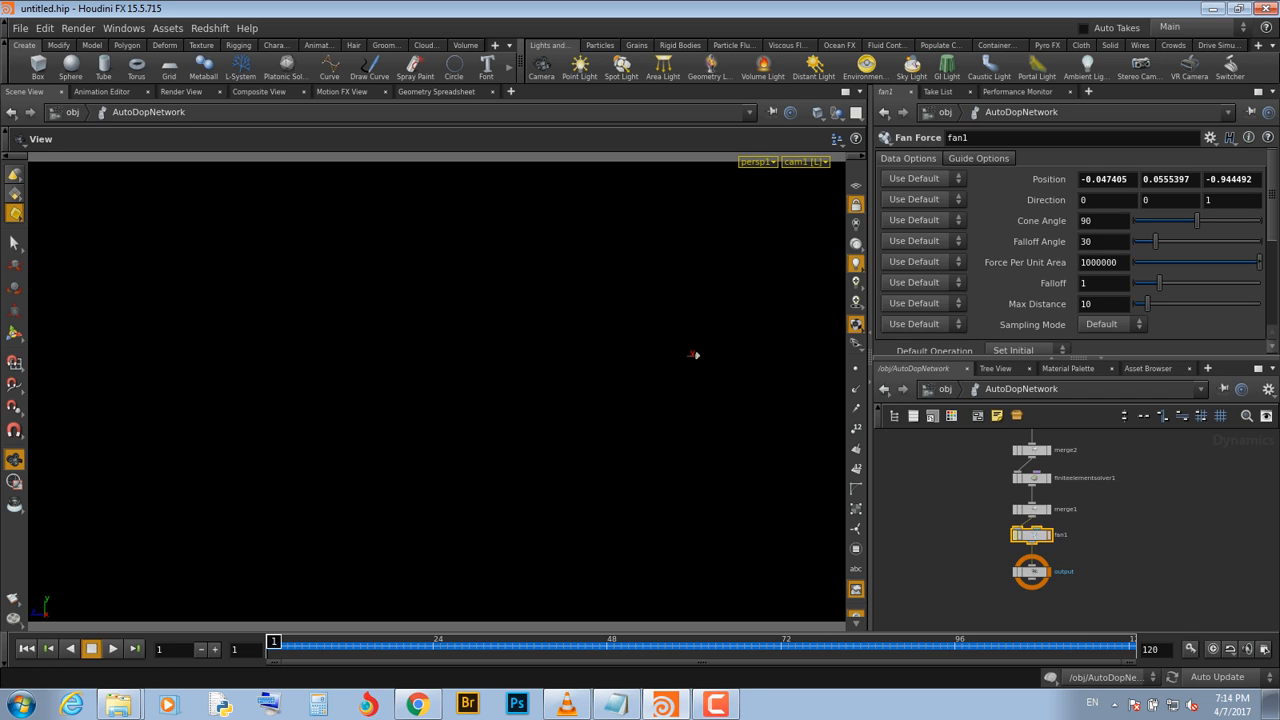
middle_drag(1120, 500, 1113, 570)
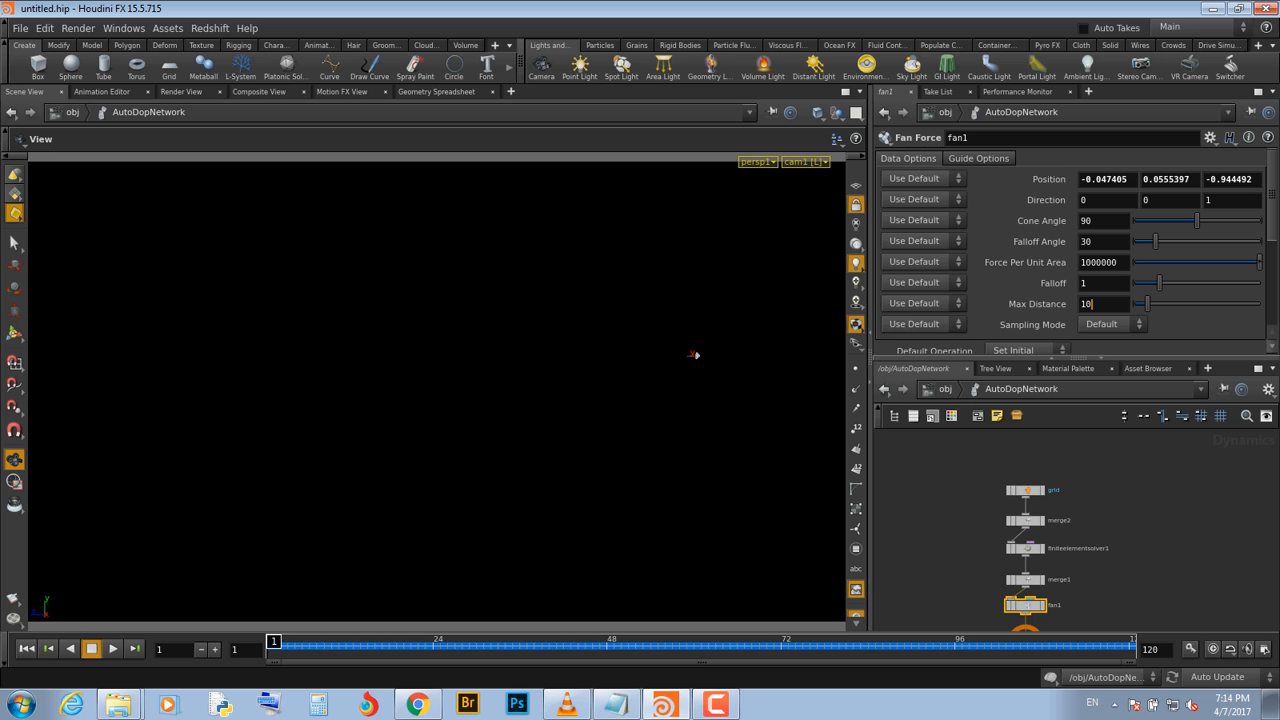
text(0)
key(Return)
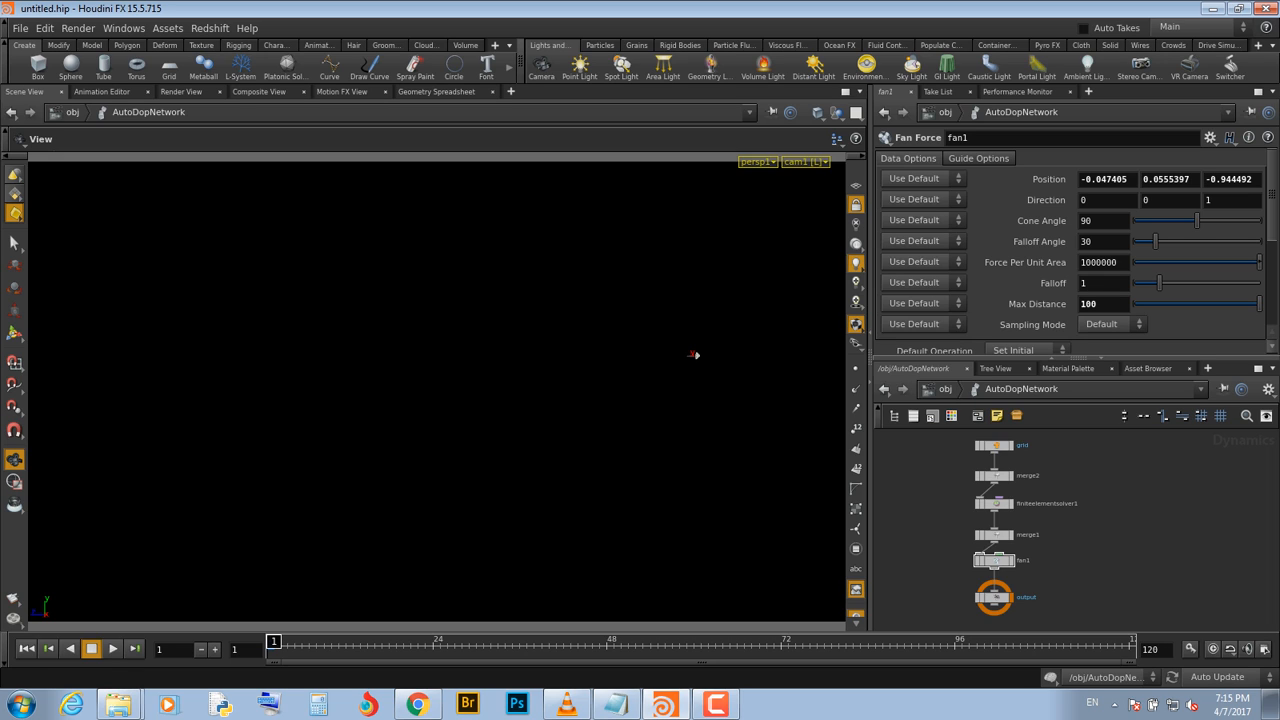
Play the simulation, return to the first frame and replay it to frame 37 to examine the sheets' spread
key(Up)
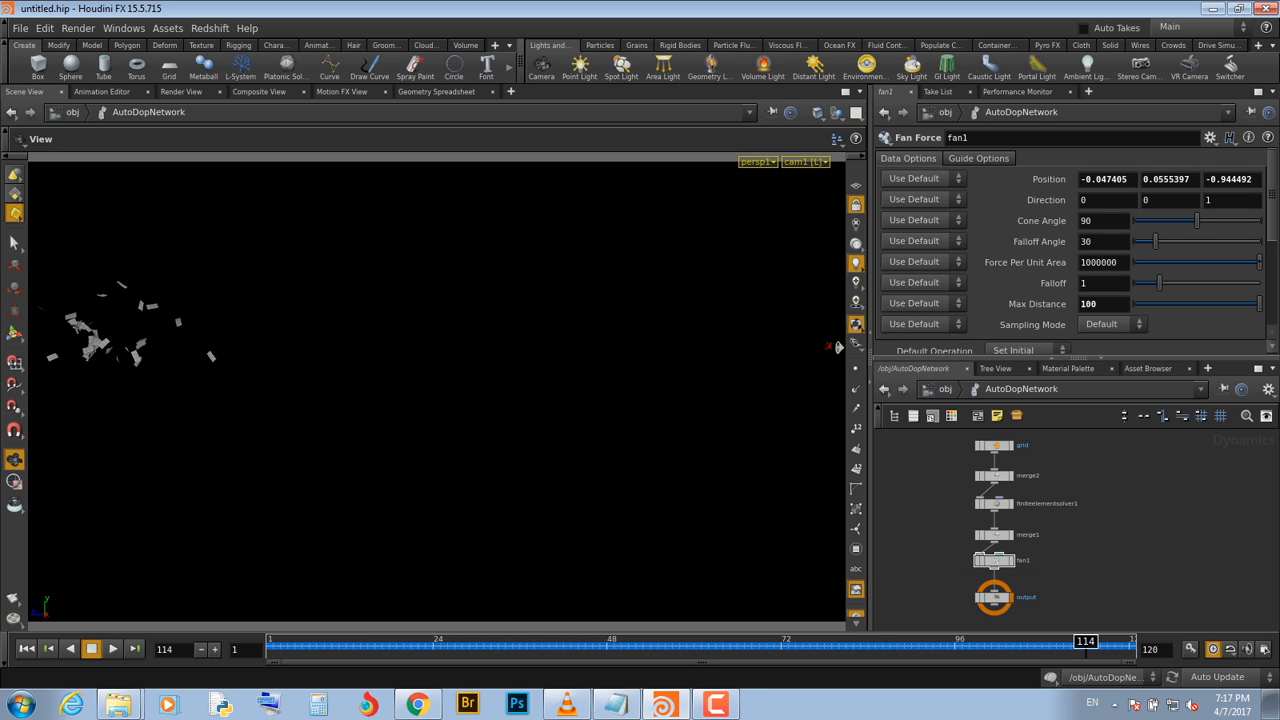
key(ctrl+Up)
key(Up)
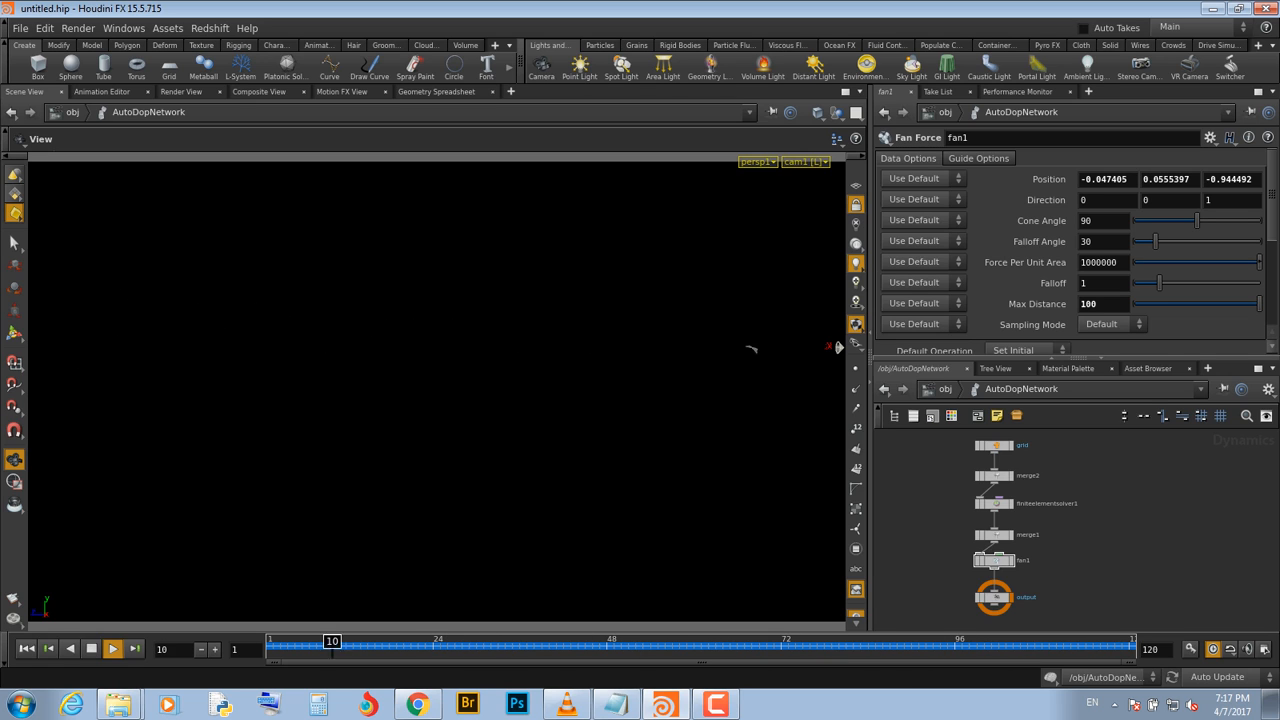
key(Up)
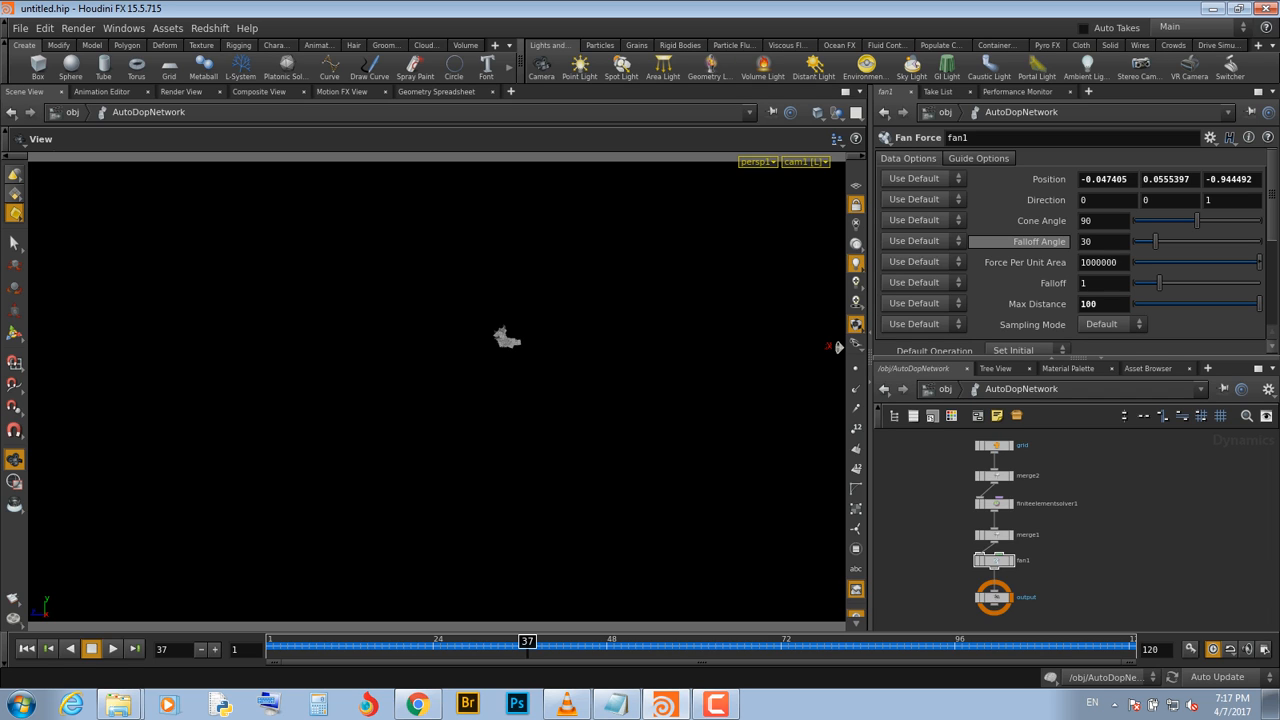
Set the fan force's Falloff Angle to 45
mouse_move(1040, 241)
double_click(1086, 241)
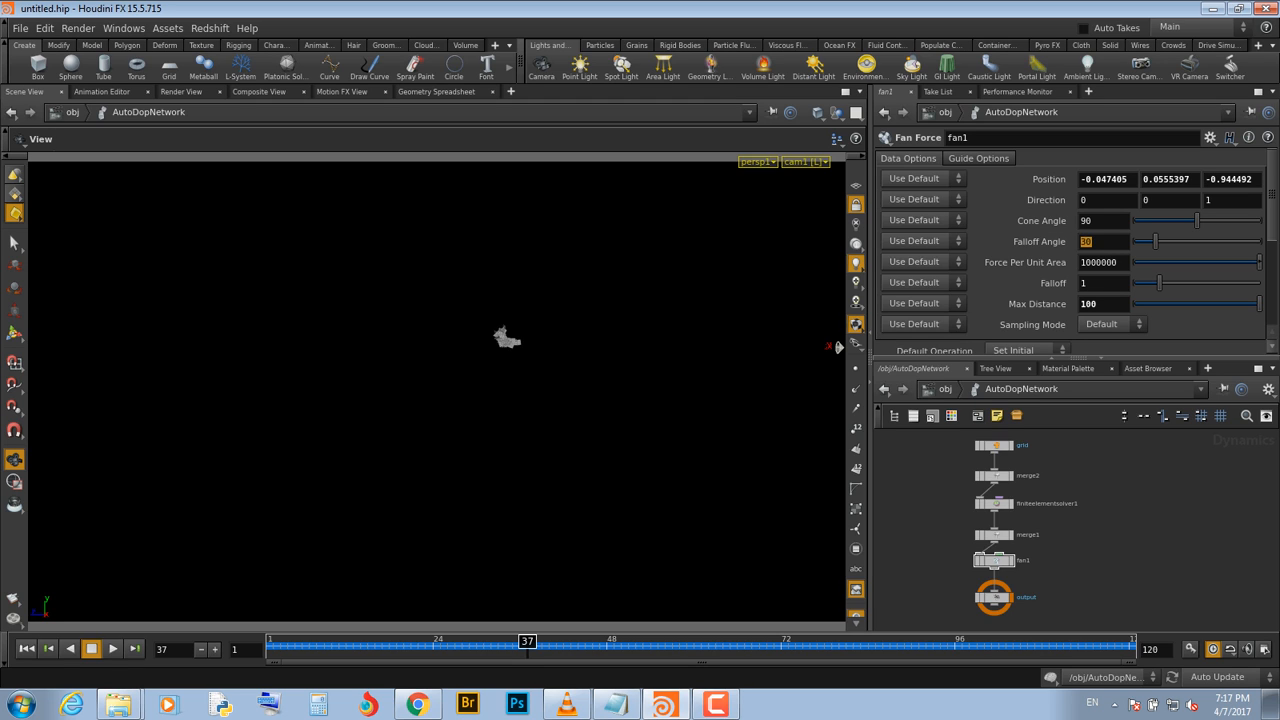
text(45)
key(Return)
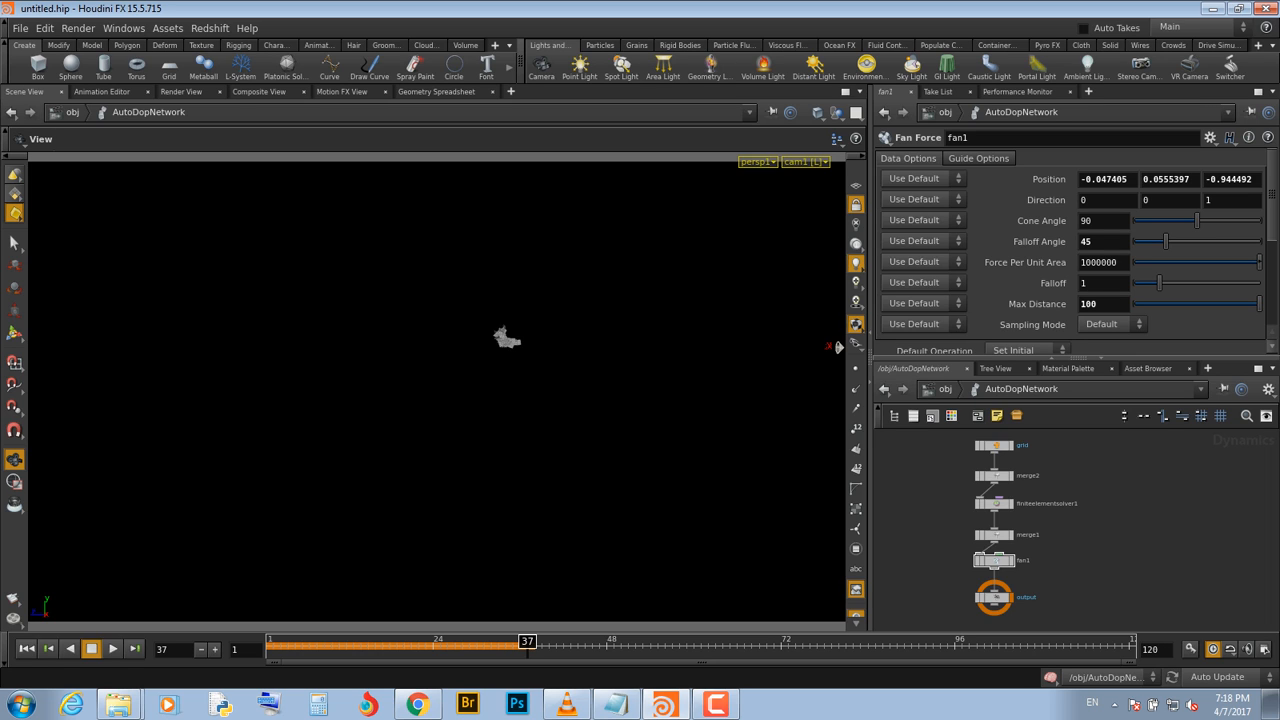
Return the simulation timeline to the first frame
click(26, 648)
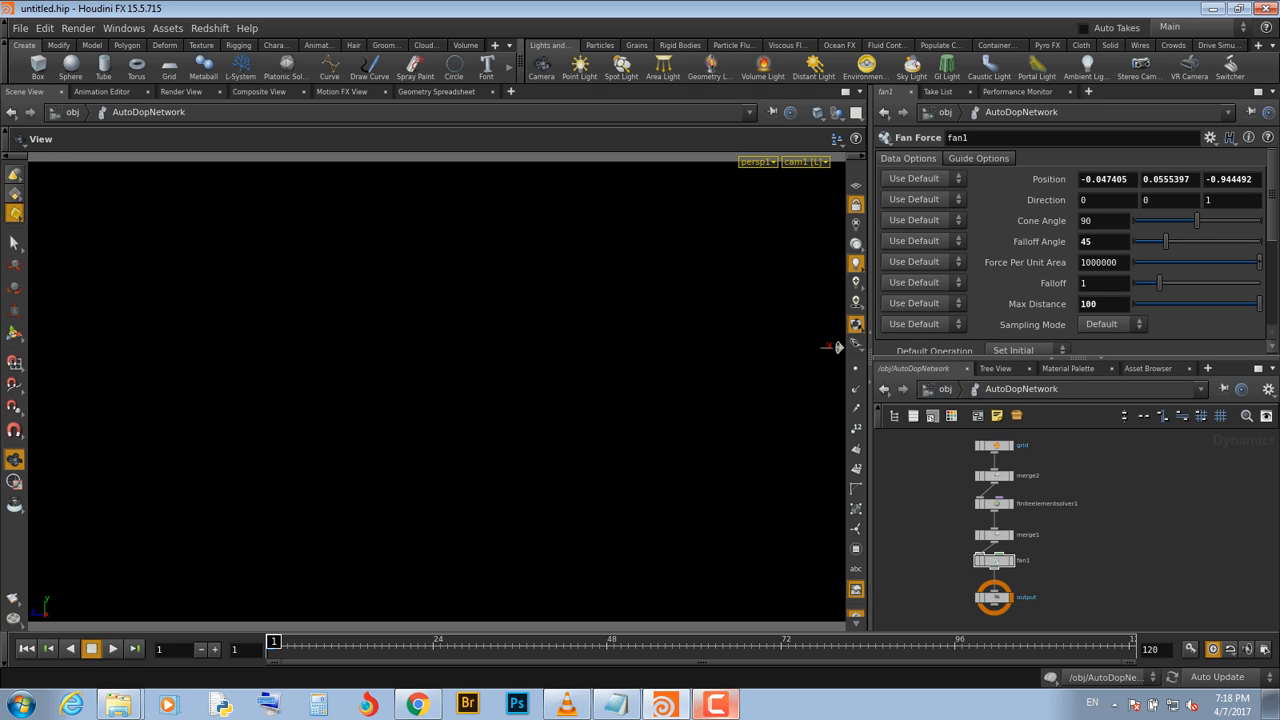
click(716, 704)
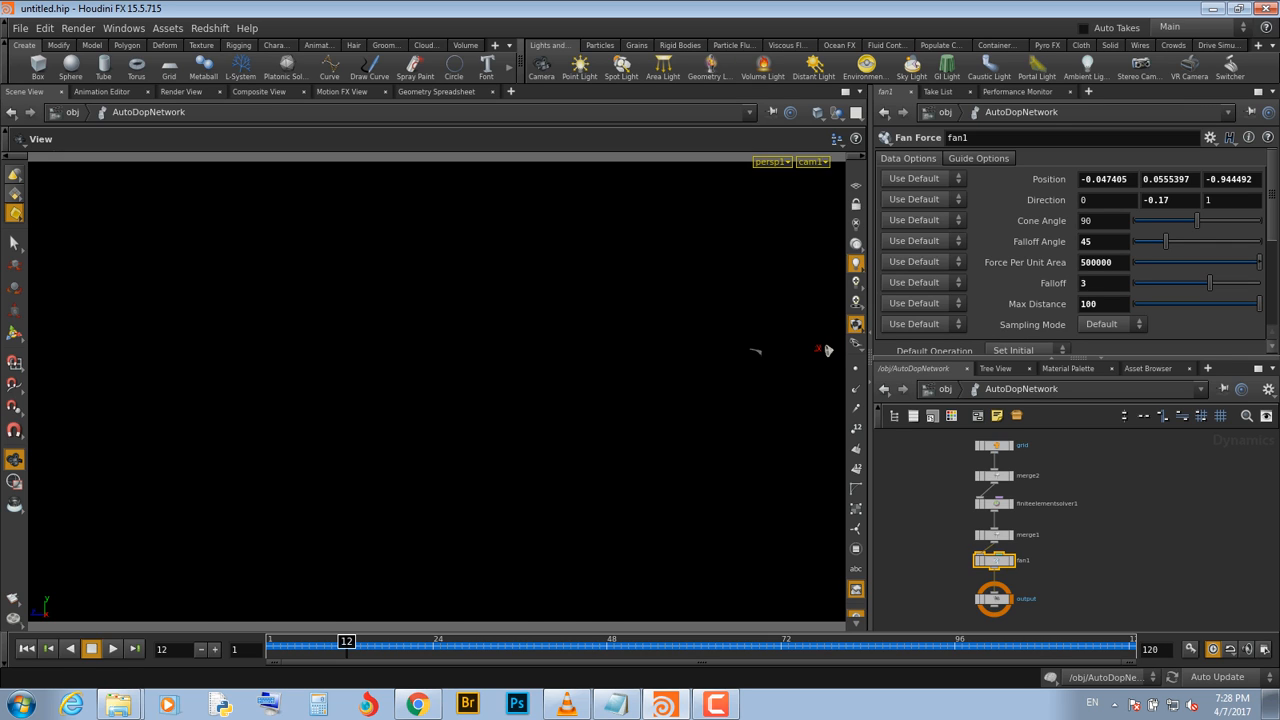
Play the simulation in the free perspective view up to frame 100 to examine the sheets' movement away from the fan
scroll(437, 391, down, 1)
scroll(437, 391, up, 3)
scroll(437, 391, down, 1)
middle_drag(437, 391, 196, 419)
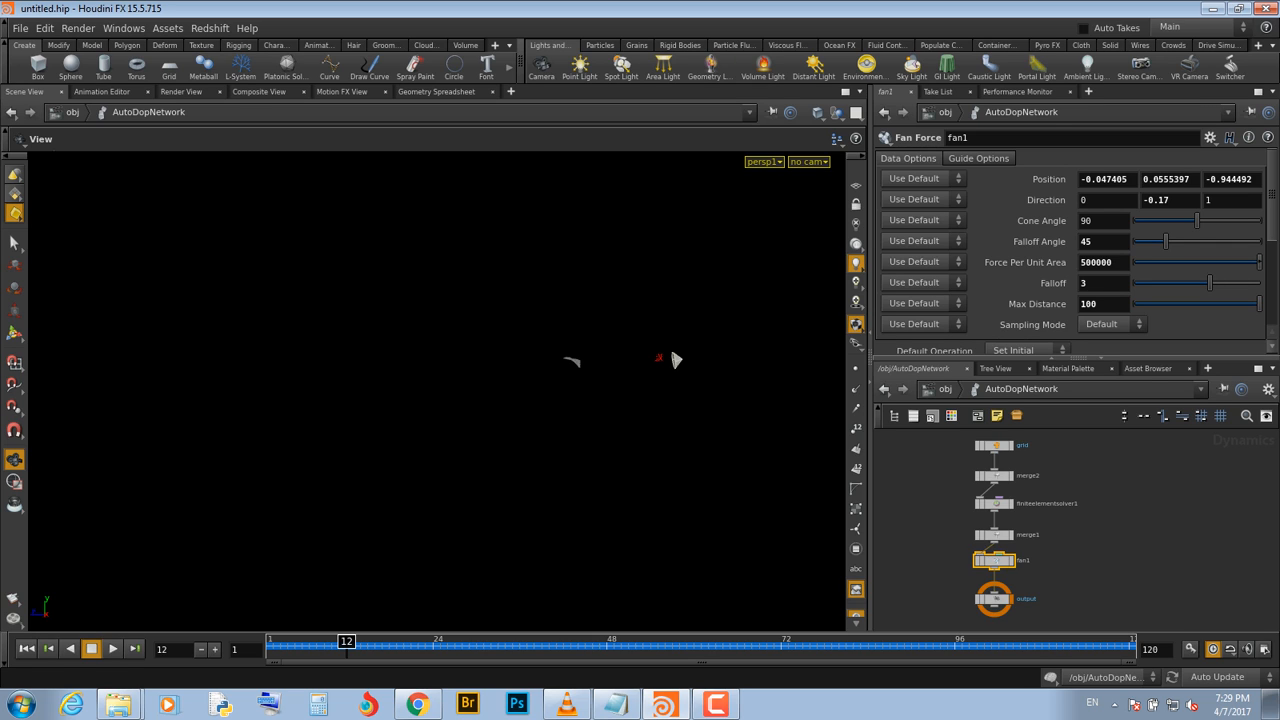
key(Up)
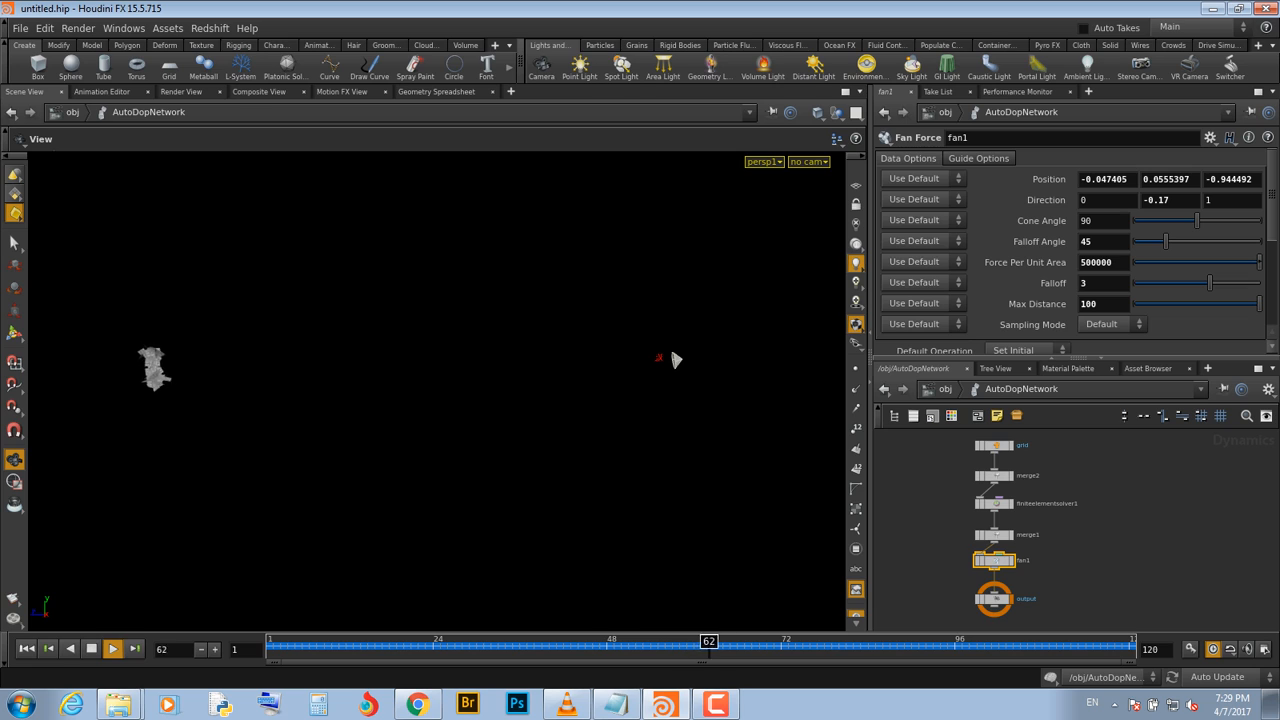
key(Up)
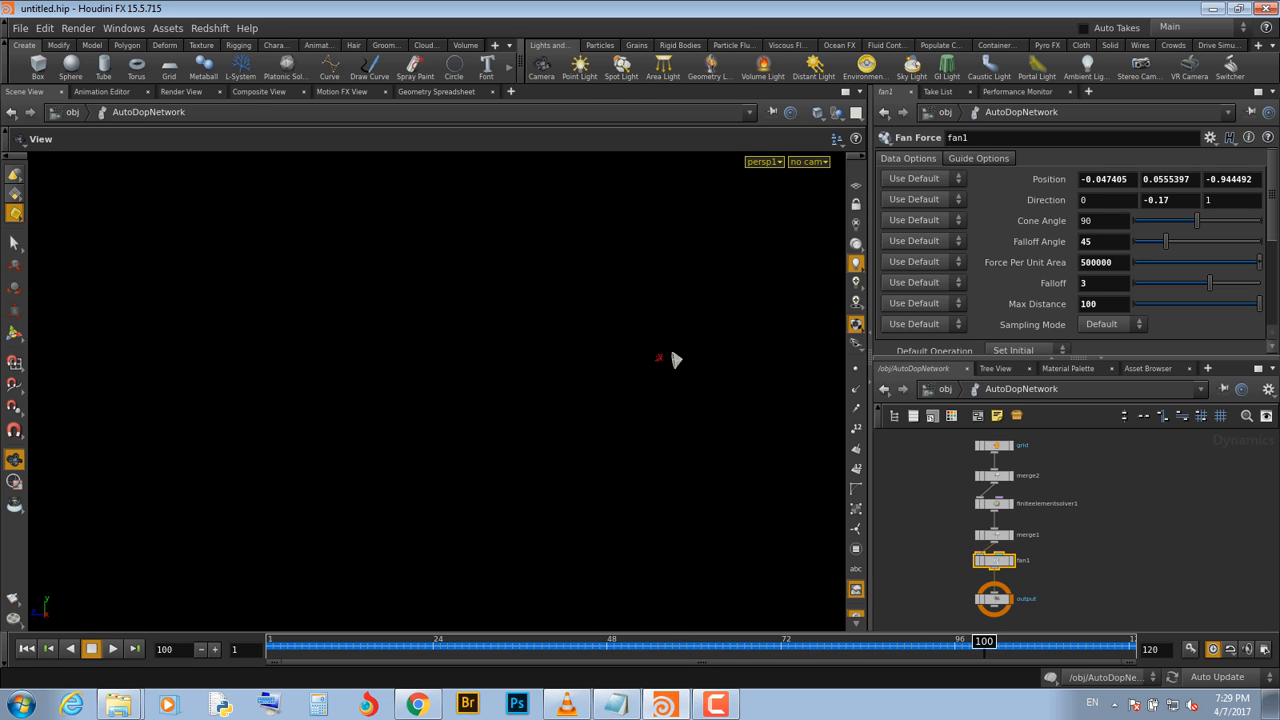
Look through cam1 and replay the simulation to frame 86 to examine how the sheets separate
click(808, 161)
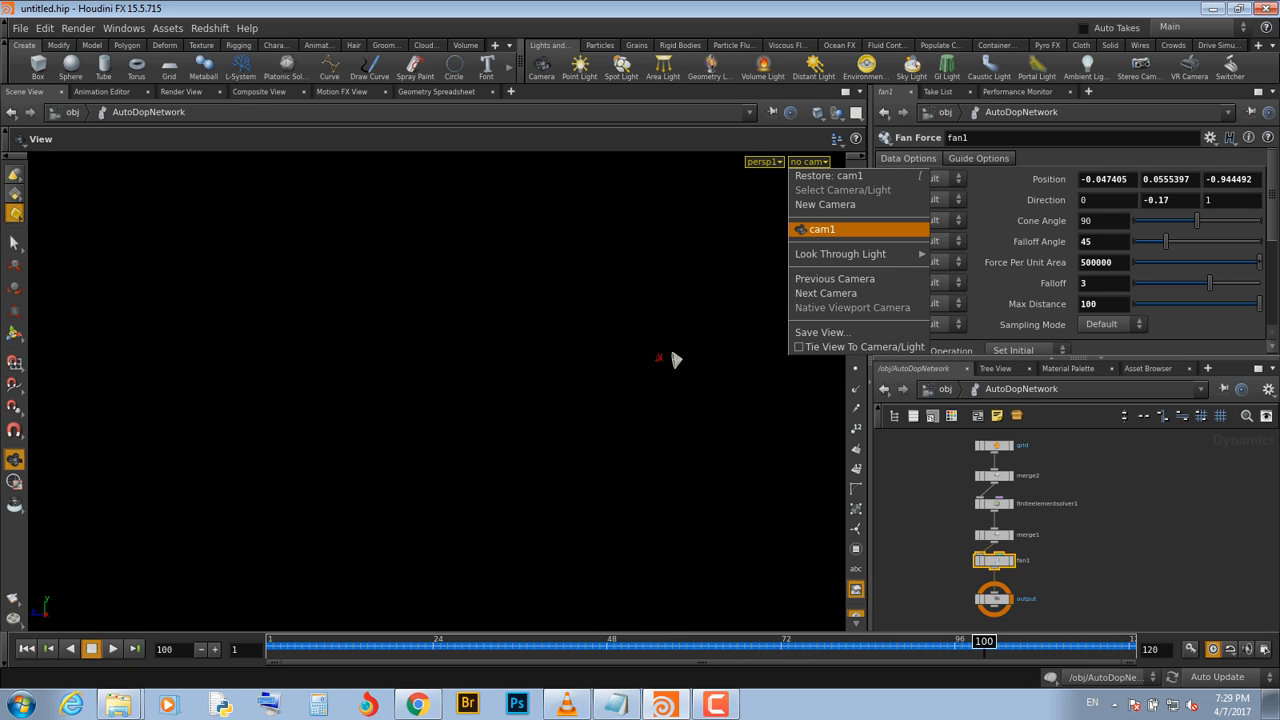
key(Return)
key(Up)
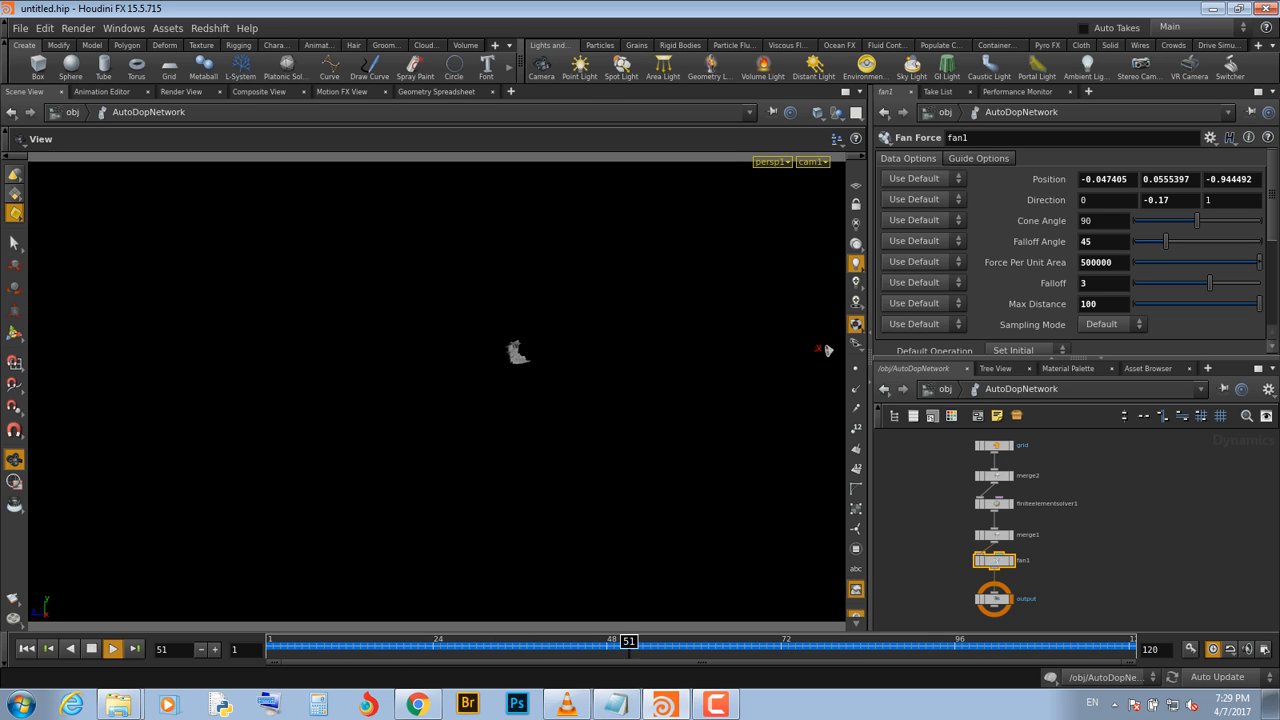
key(Up)
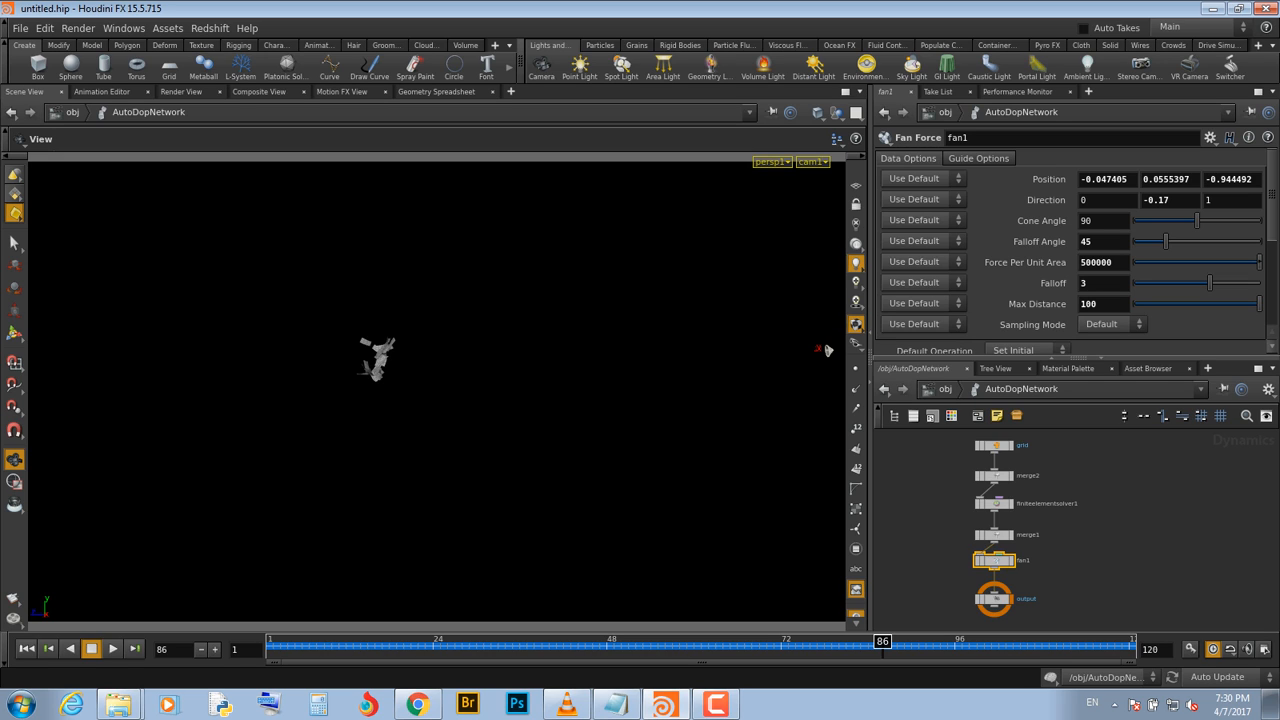
Go to the object level, open the grid object's network and select the grid1 node to review its settings
text(0)
click(944, 388)
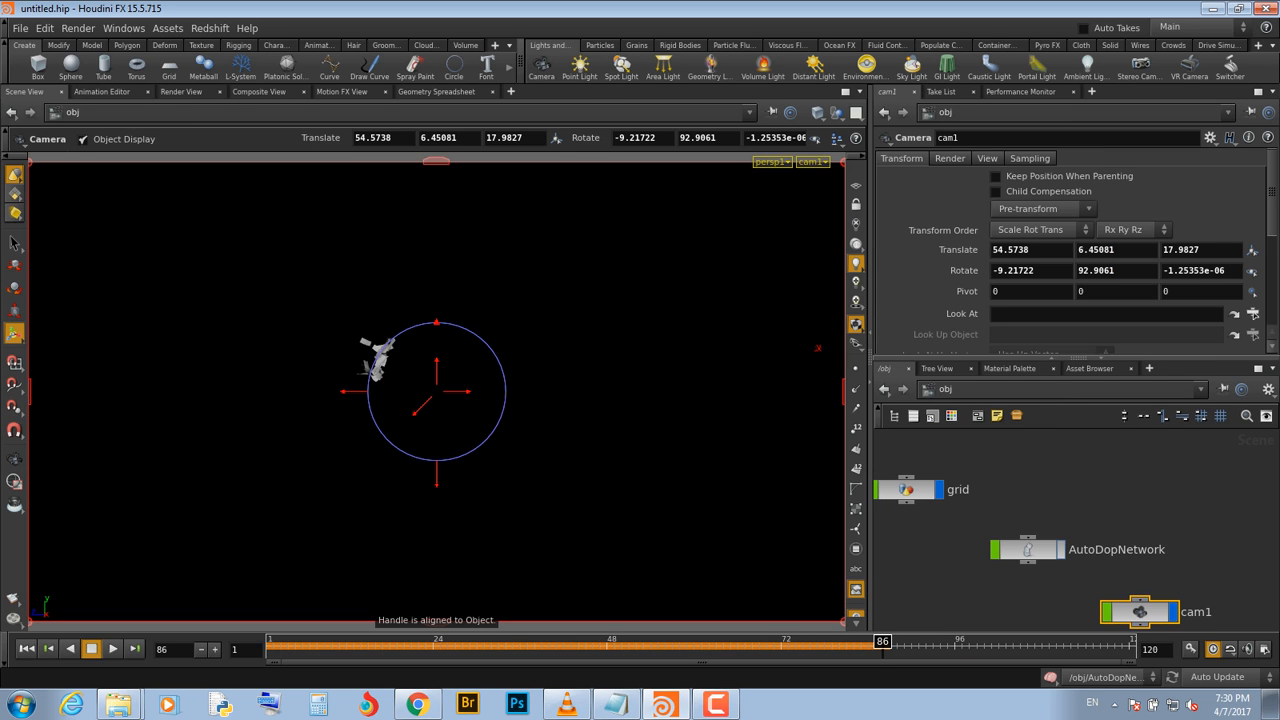
middle_drag(960, 525, 1041, 533)
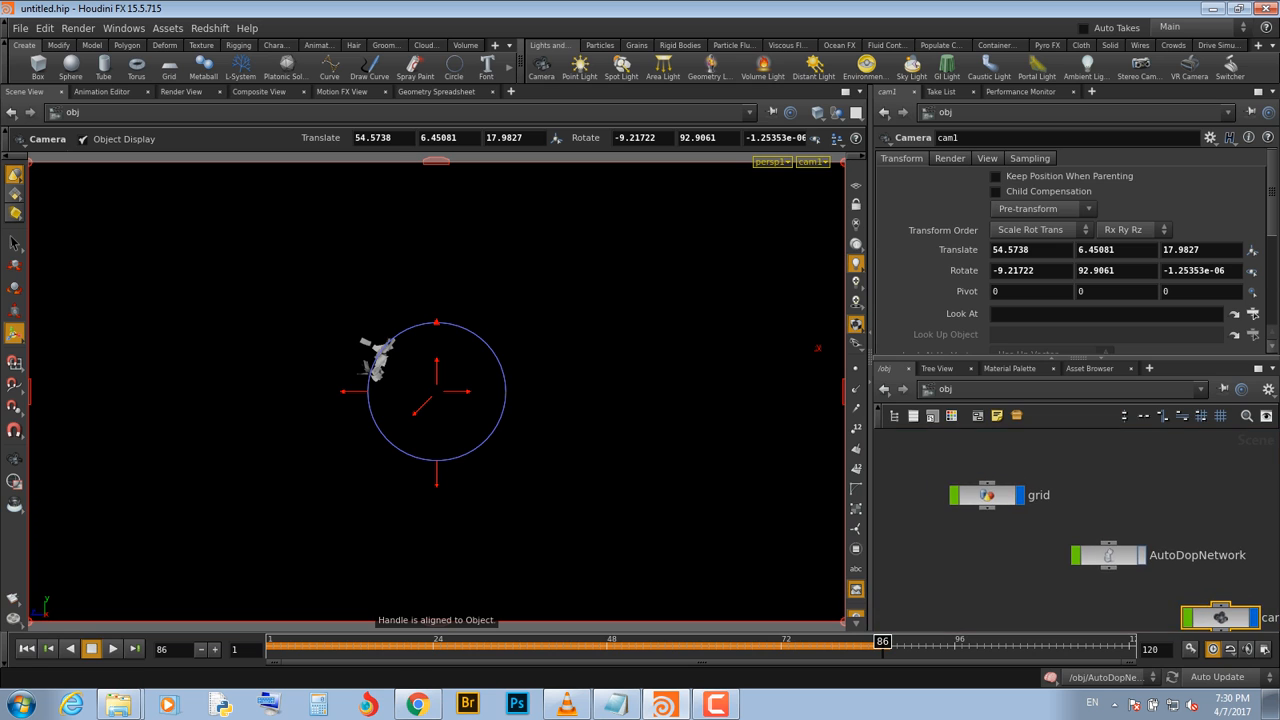
double_click(988, 494)
middle_drag(1004, 491, 977, 583)
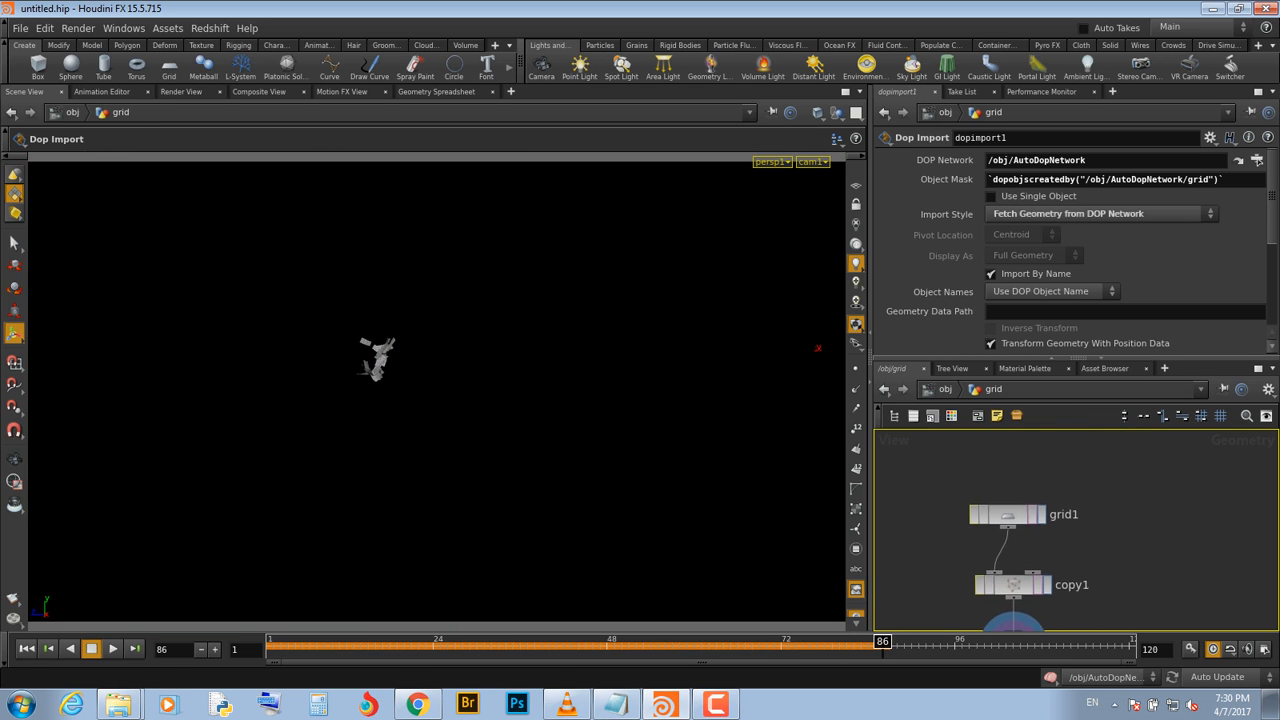
click(1010, 512)
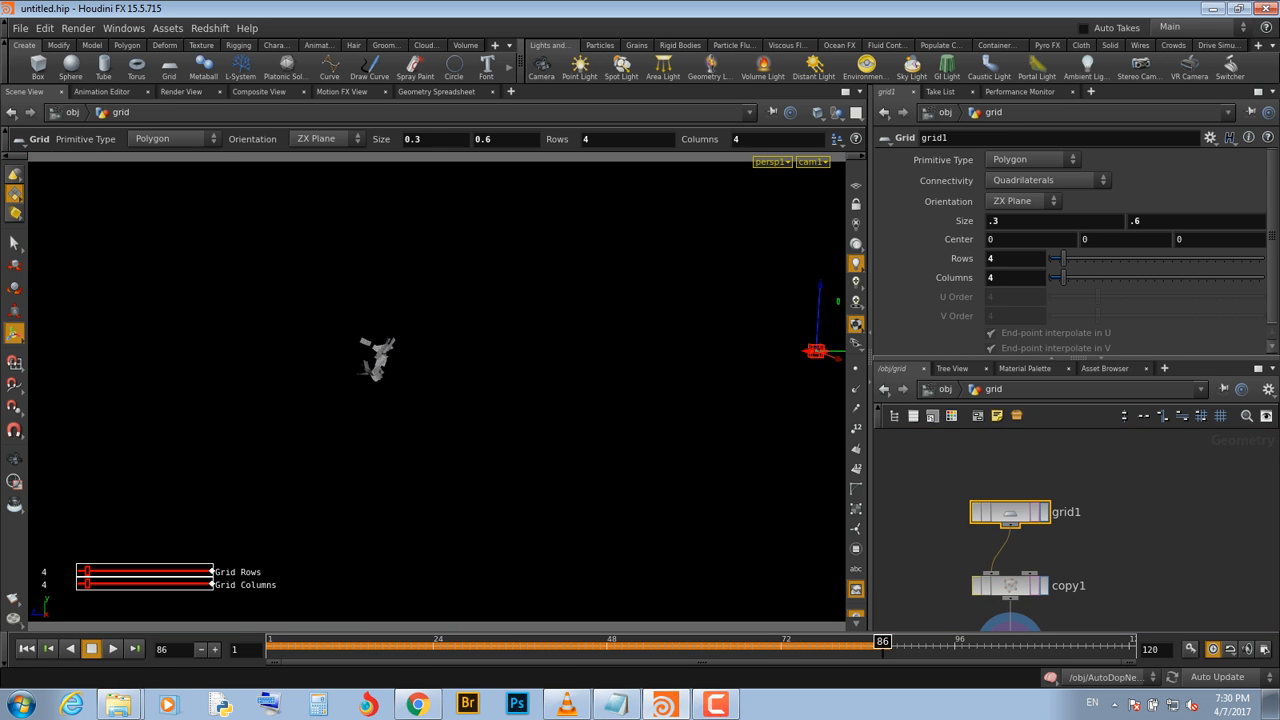
key(BackSpace)
text(2)
key(BackSpace)
text(4)
key(Return)
middle_drag(1076, 530, 1068, 506)
Select the copy1 node and frame the stacked copies to examine their number and spacing up close
click(1002, 561)
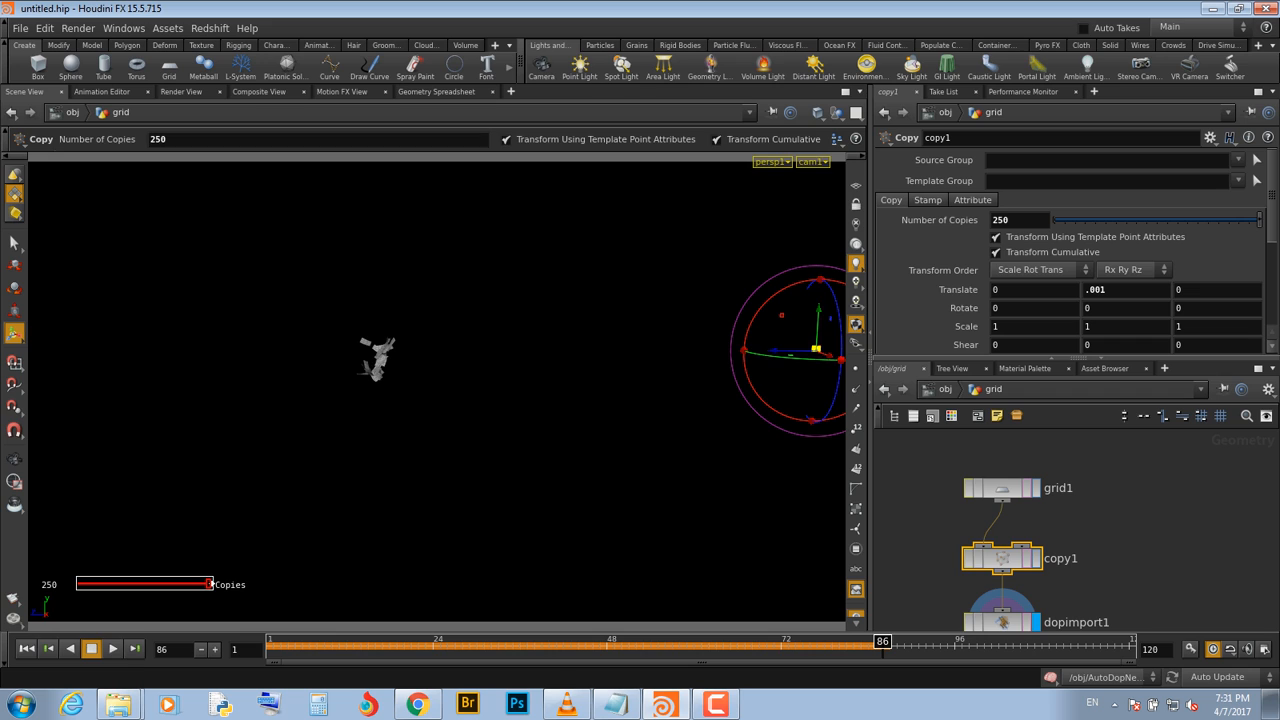
key(space+g)
key(s)
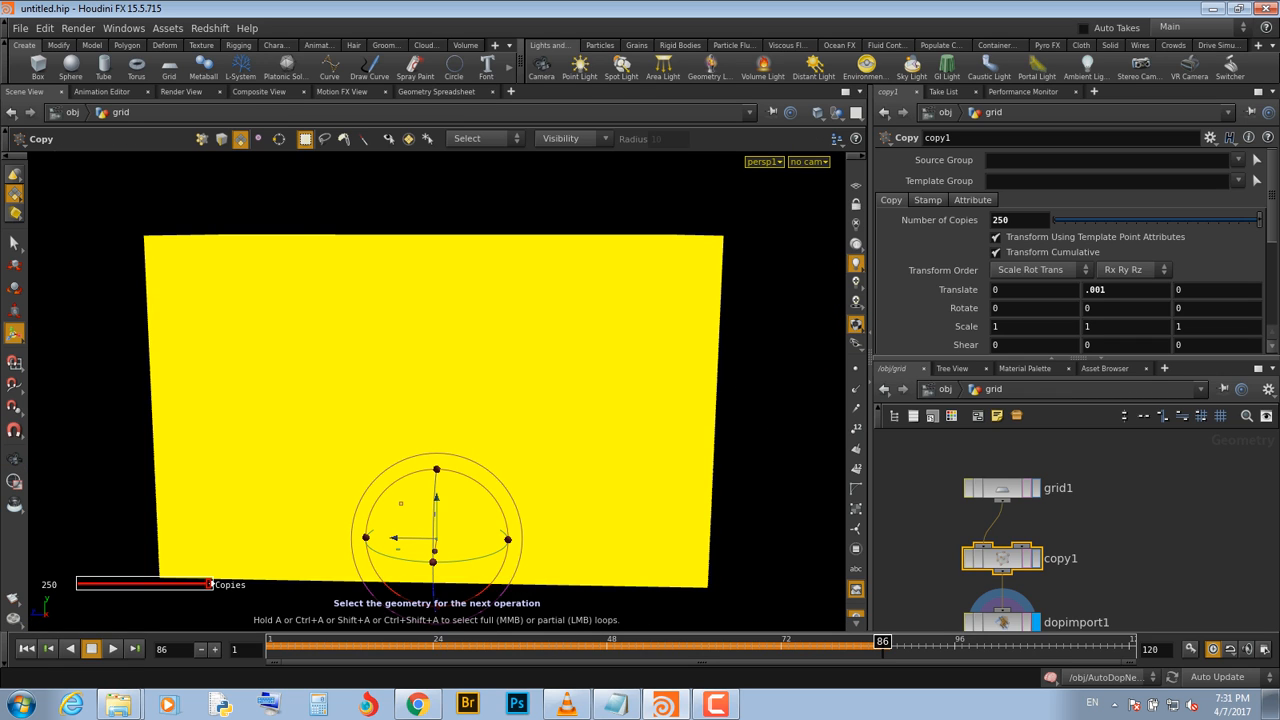
key(space)
drag(436, 400, 436, 372)
scroll(436, 390, down, 2)
scroll(436, 521, up, 6)
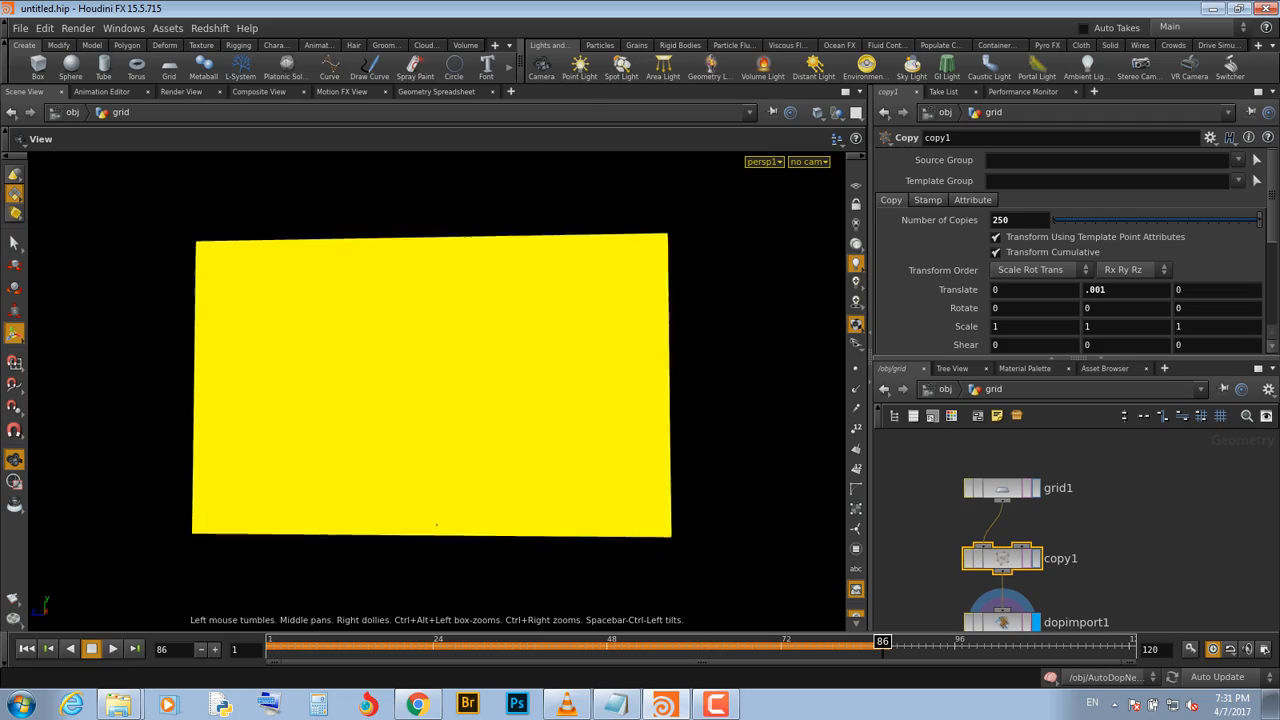
scroll(436, 521, up, 5)
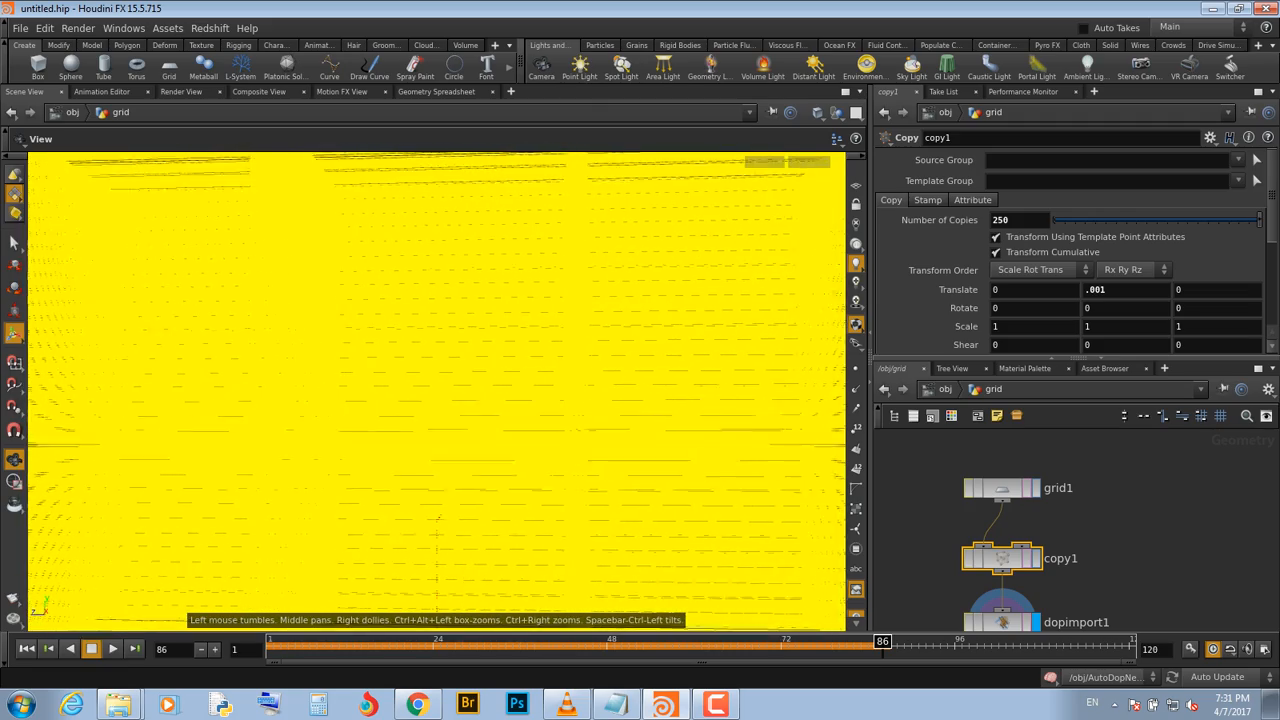
scroll(436, 521, down, 5)
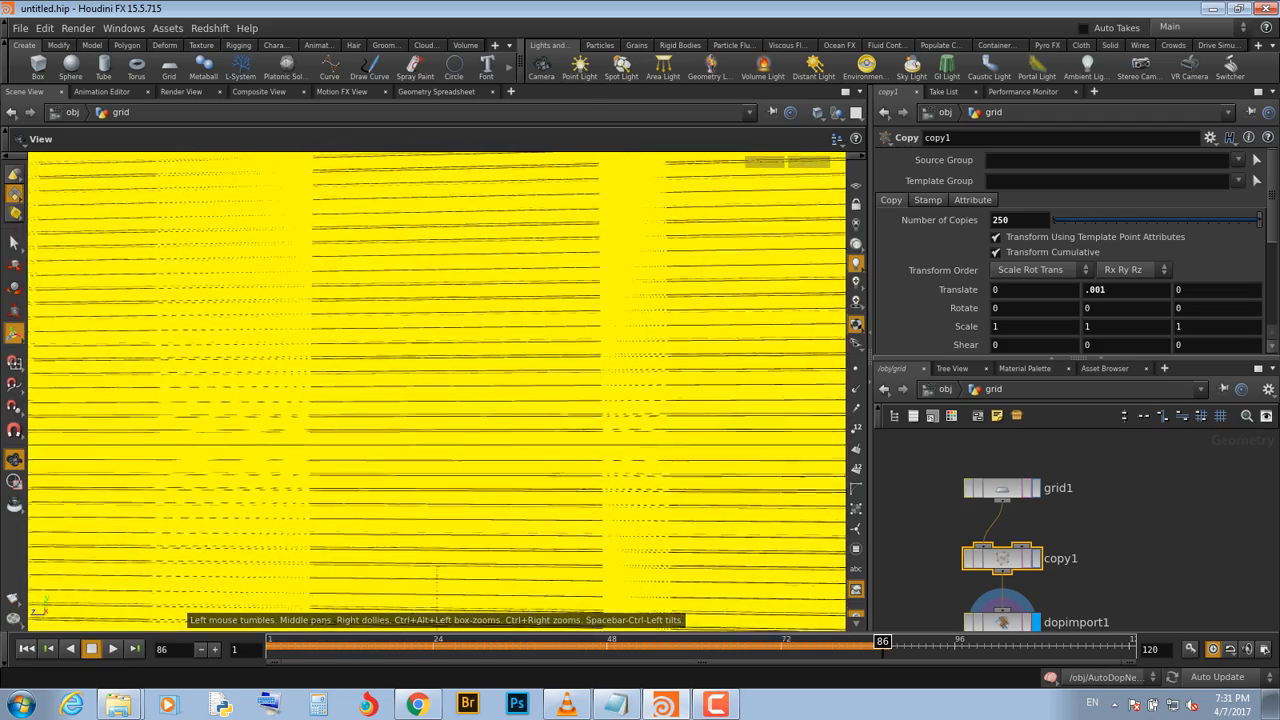
scroll(436, 521, down, 6)
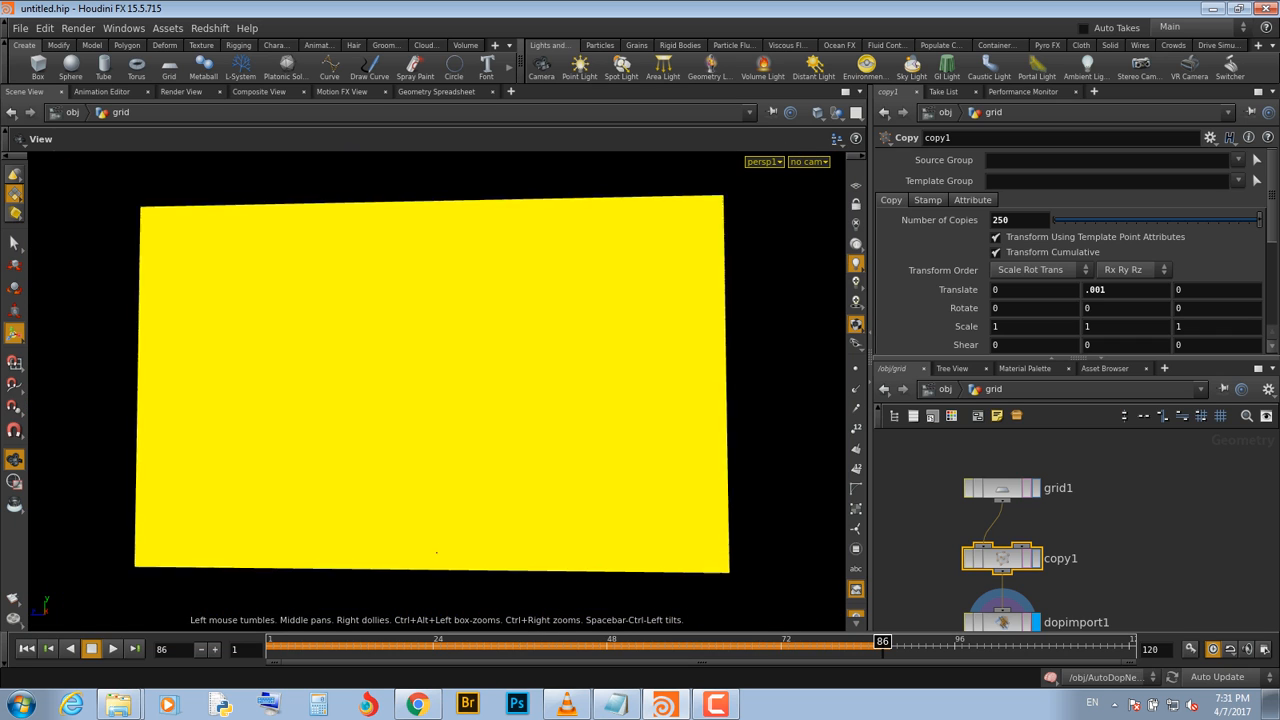
key(Return)
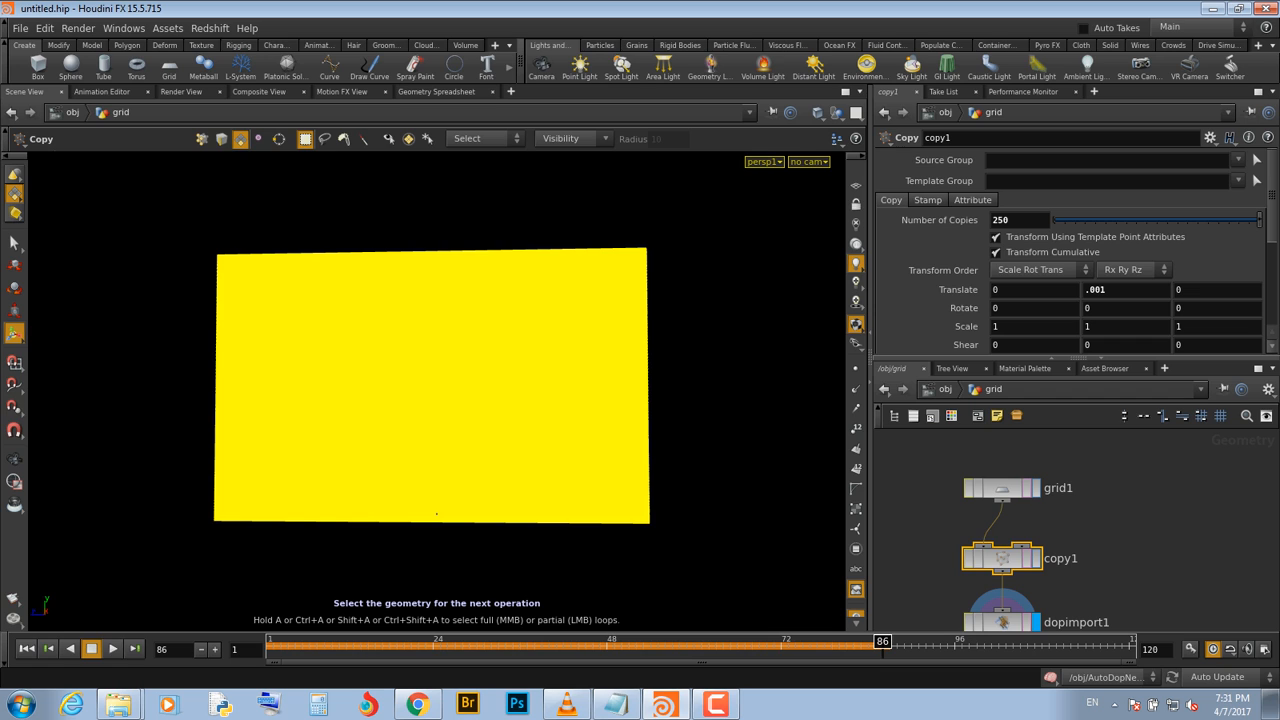
scroll(436, 514, down, 4)
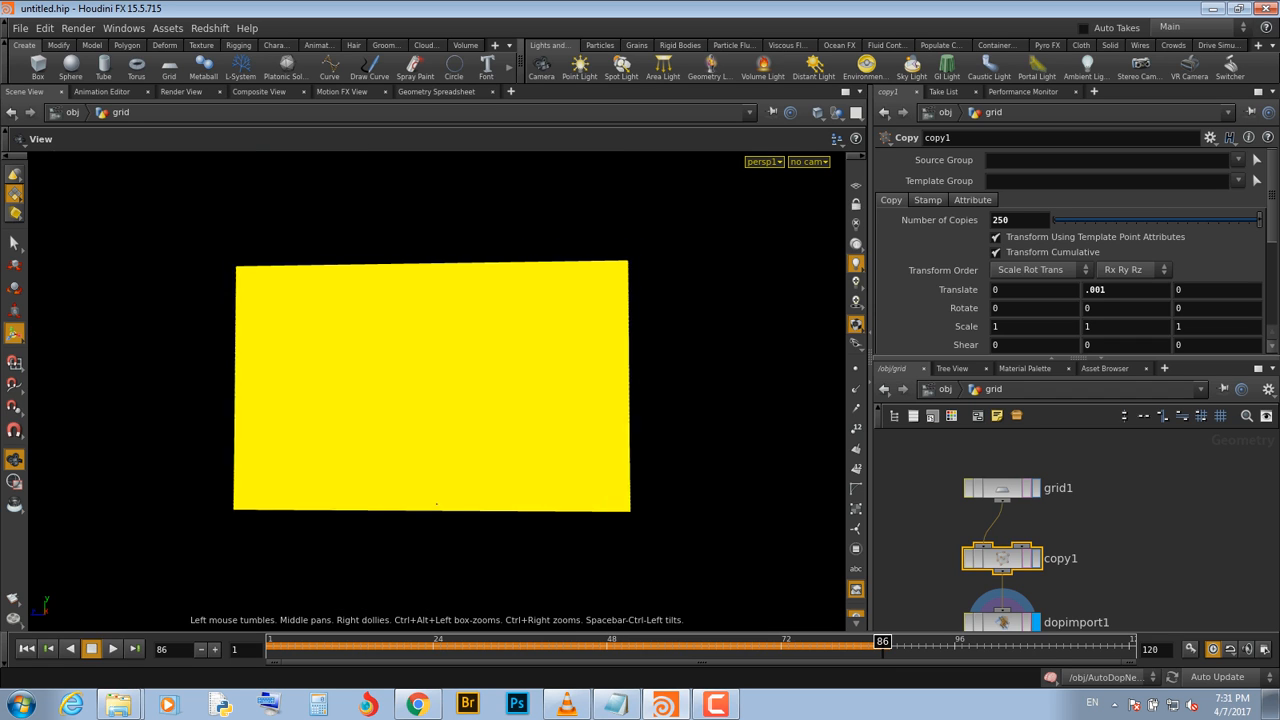
Return to the object level and look through cam1
key(u)
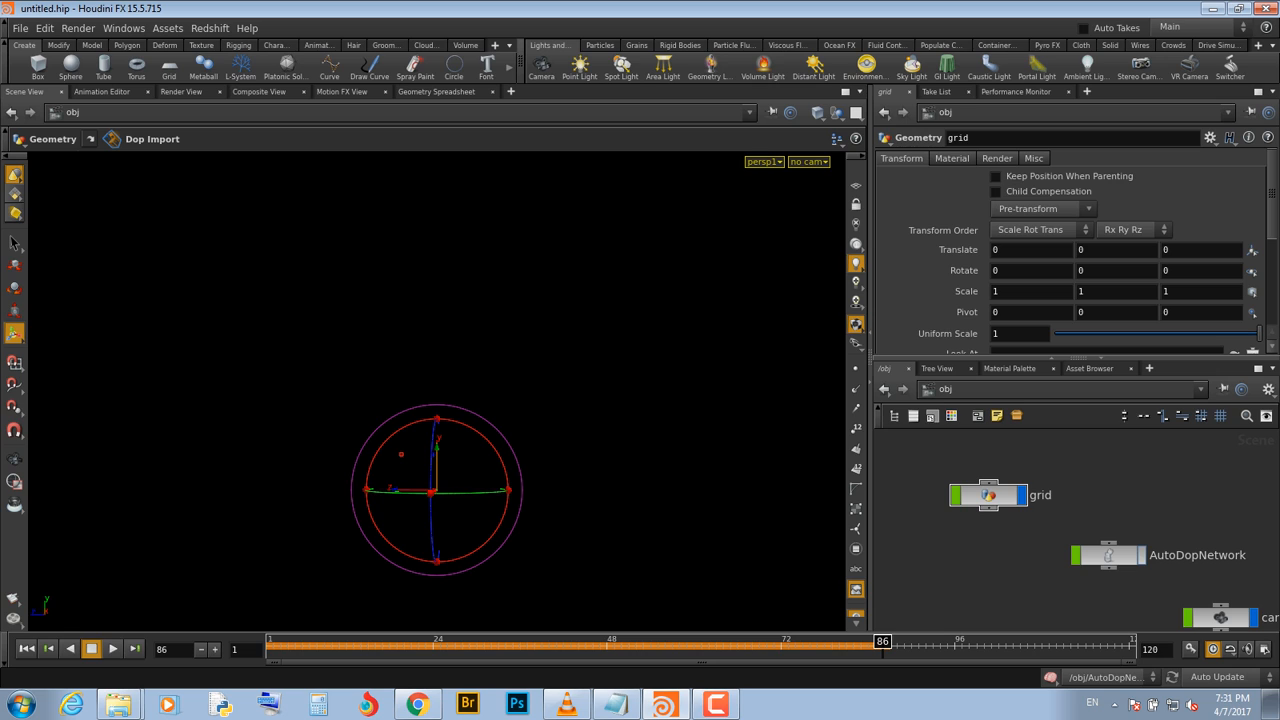
click(808, 161)
click(822, 229)
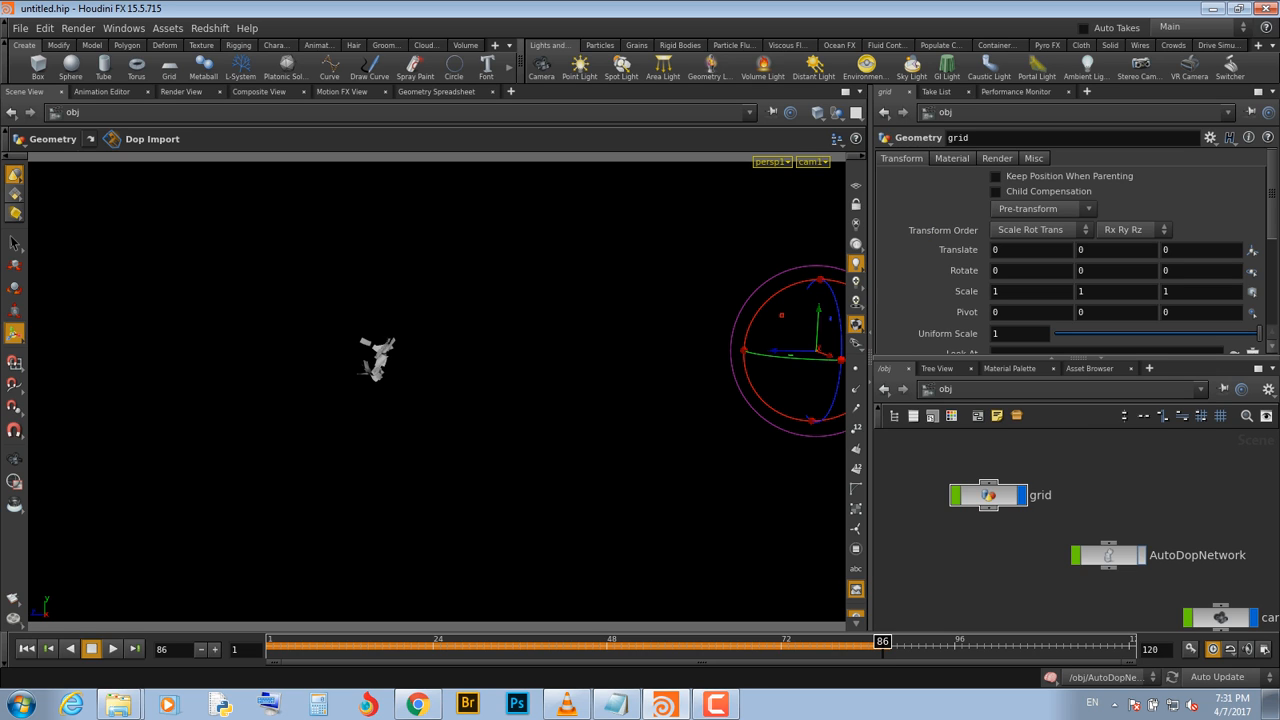
Return to the first frame and maximize the scene view
key(ctrl+Up)
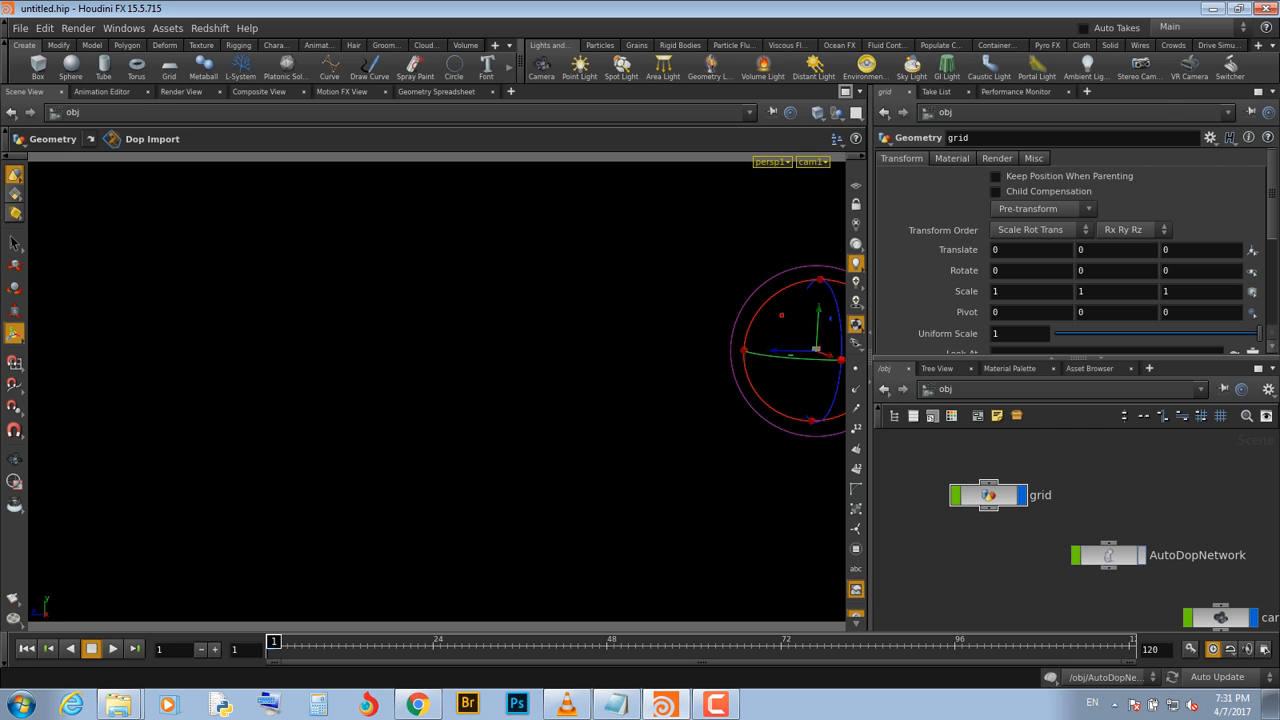
key(ctrl+b)
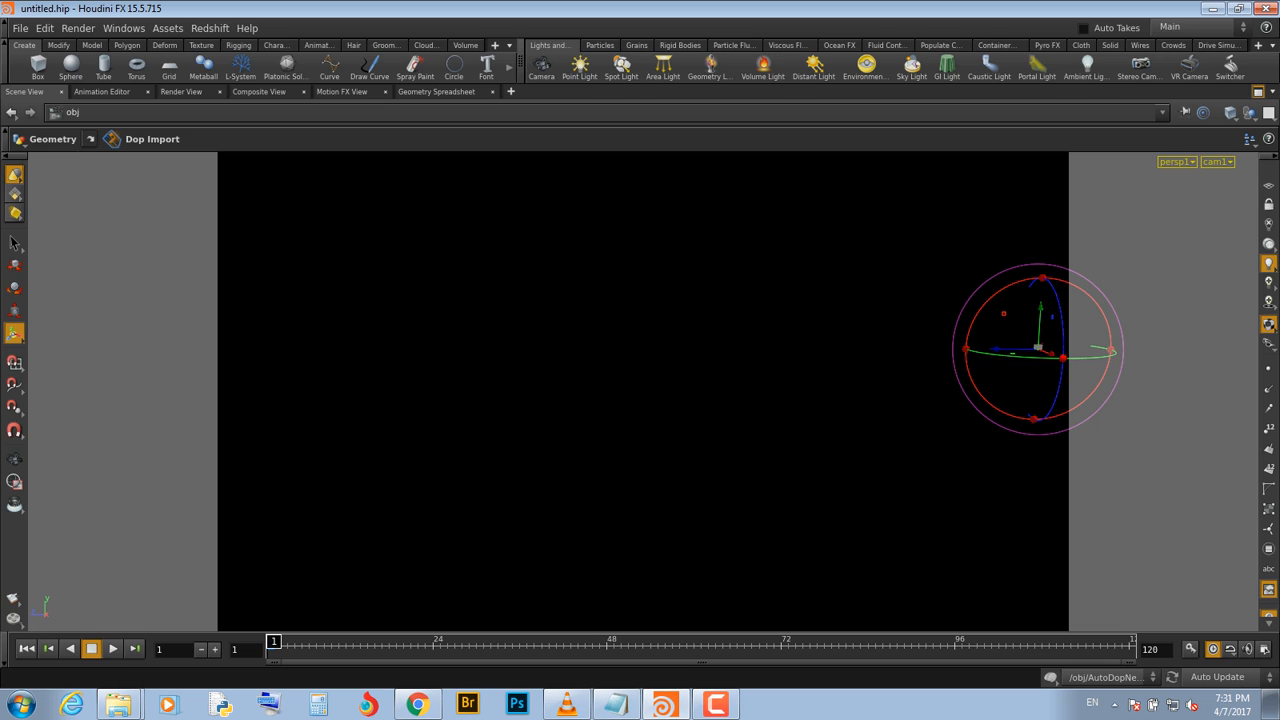
click(716, 704)
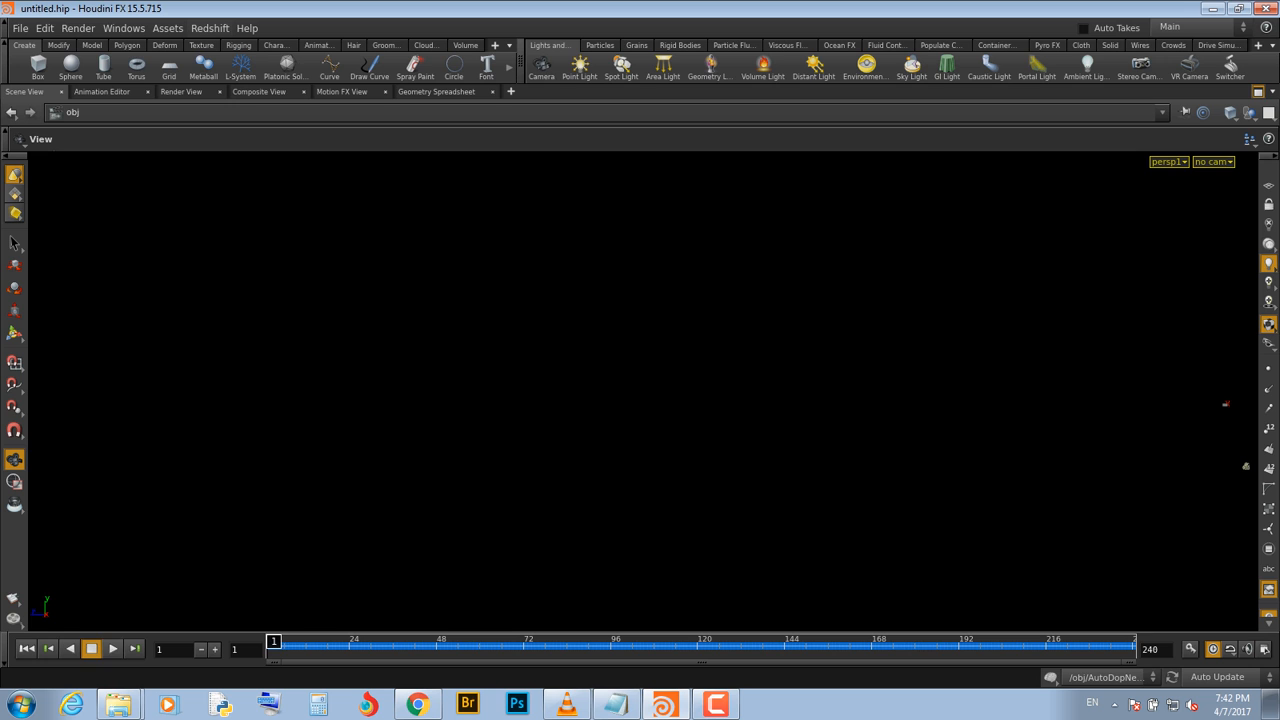
Play the 240-frame simulation and examine the scattered sheets at frame 118 from the free perspective view
mouse_move(118, 705)
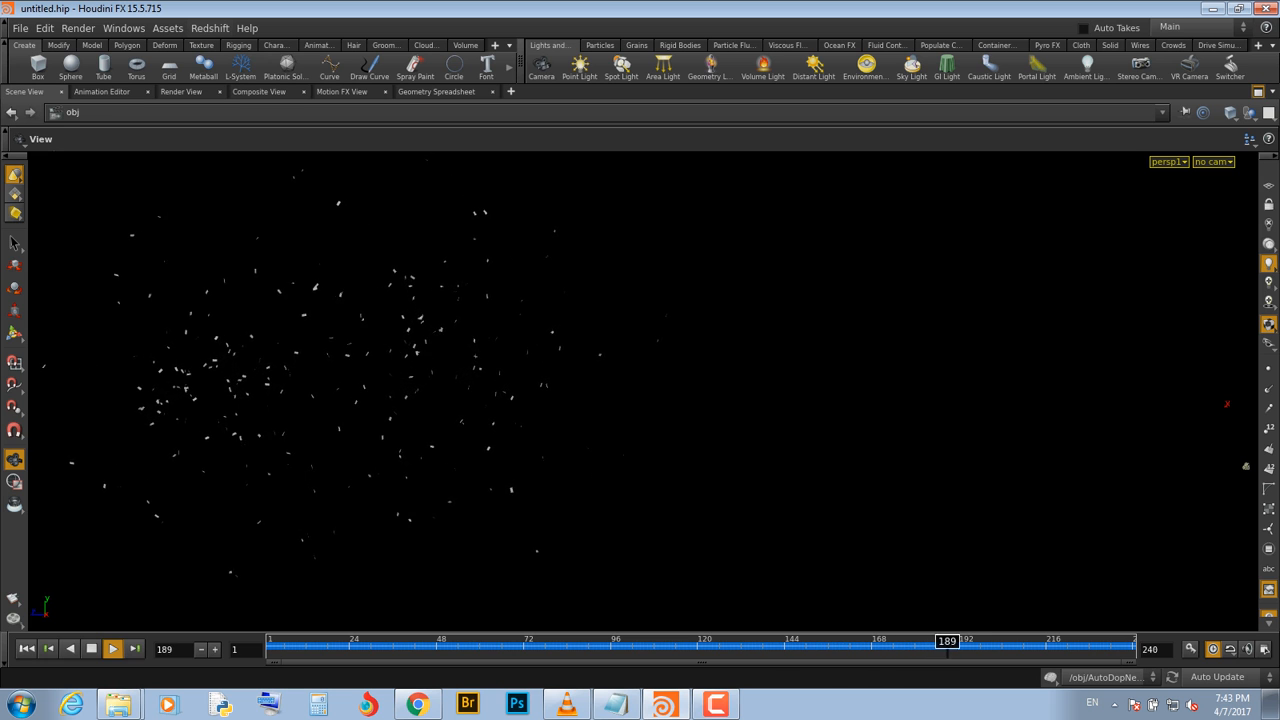
key(ctrl+Up)
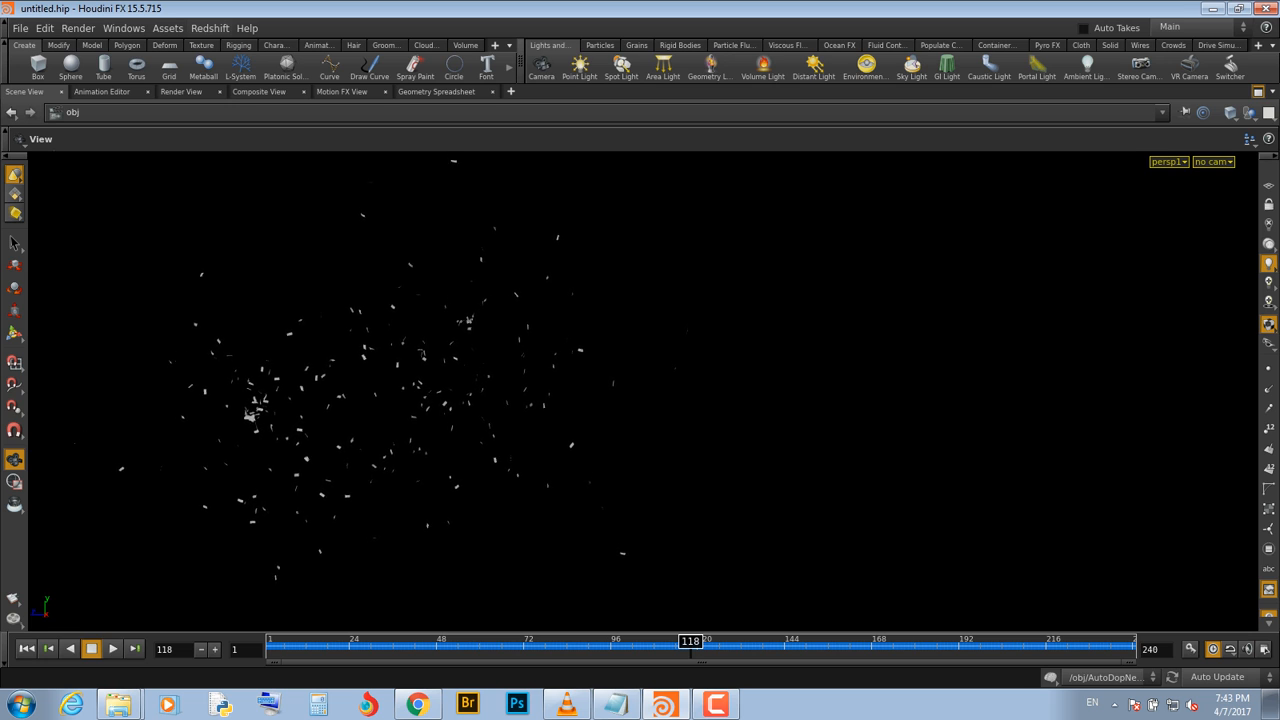
middle_drag(400, 400, 464, 396)
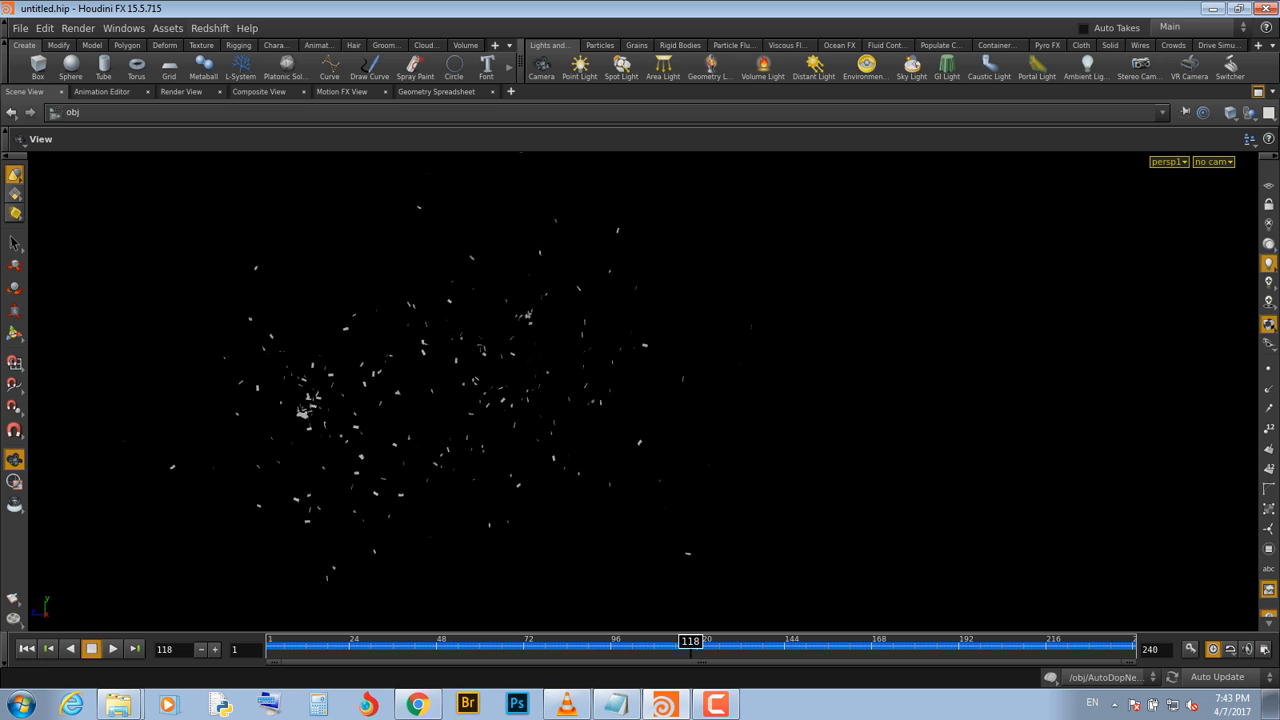
right_drag(464, 396, 488, 400)
middle_drag(488, 400, 499, 405)
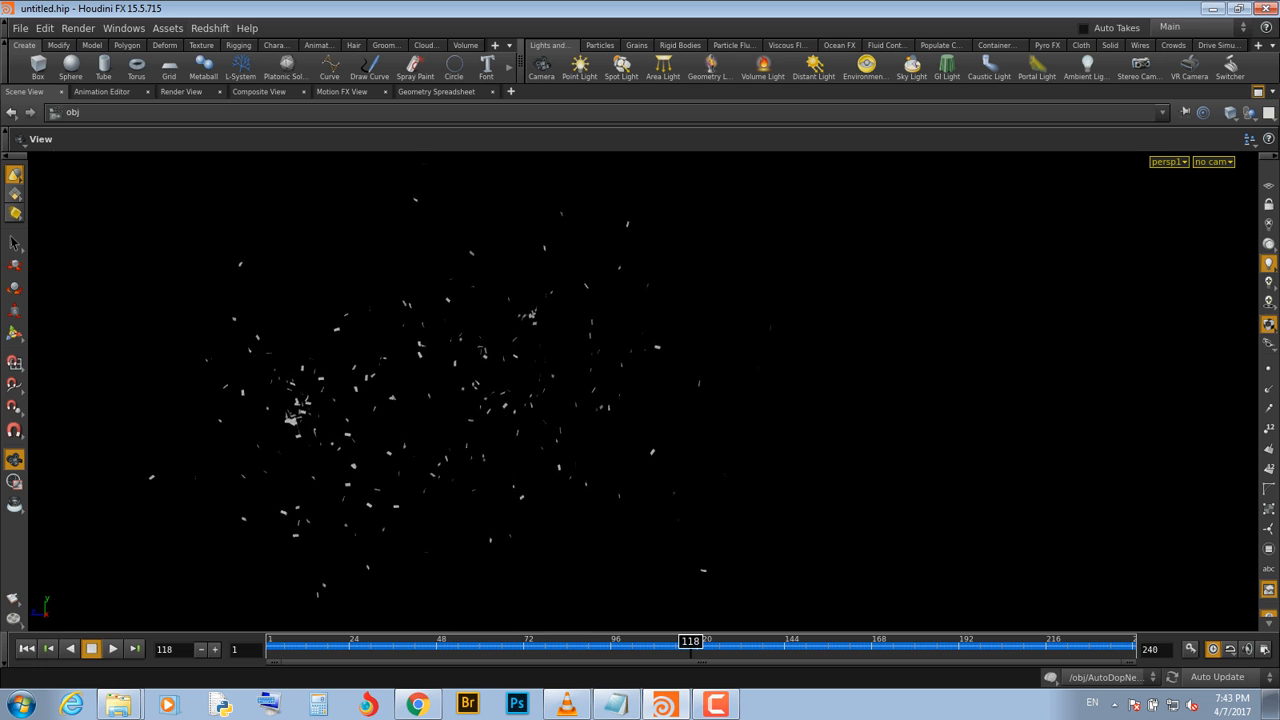
right_drag(499, 405, 509, 407)
middle_drag(509, 407, 566, 406)
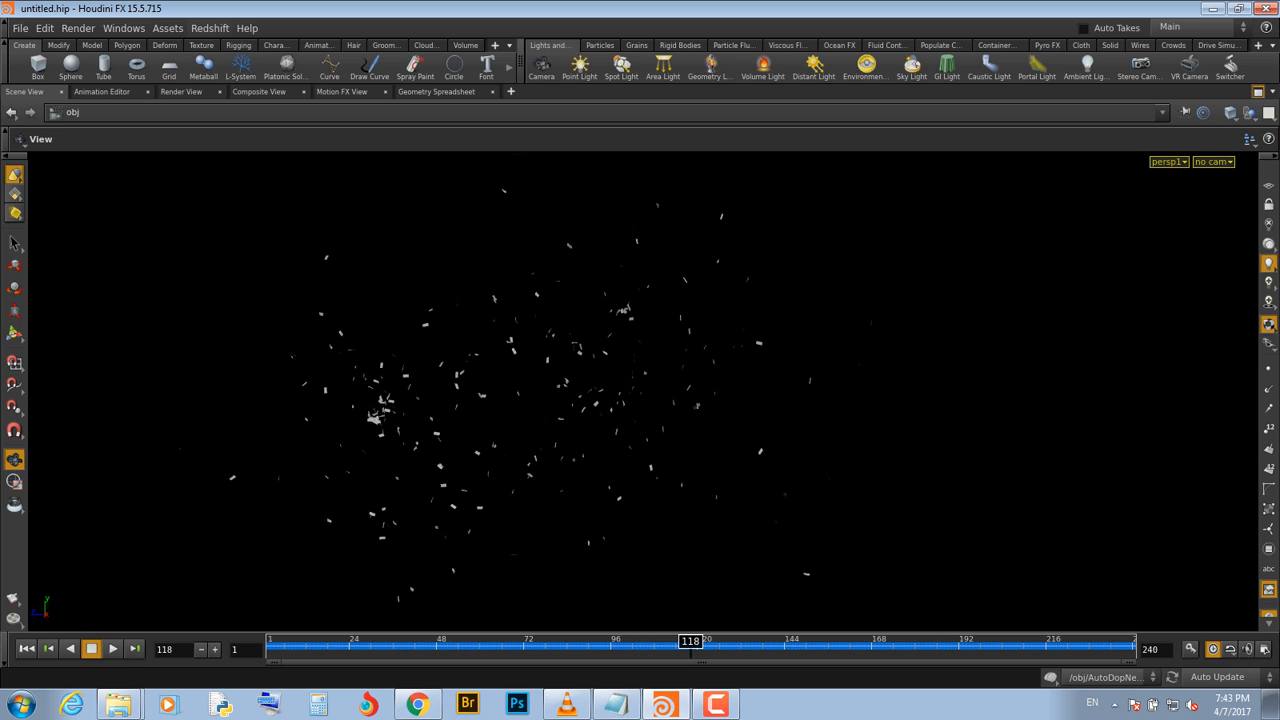
middle_drag(566, 406, 599, 406)
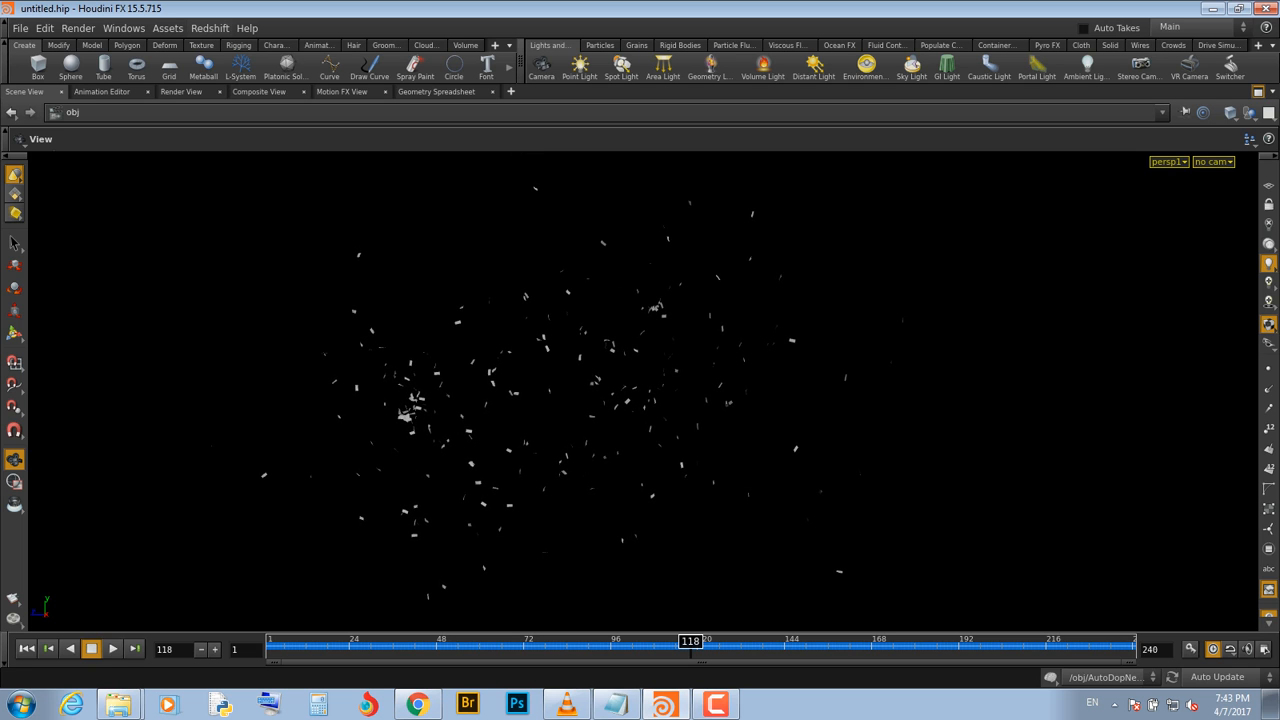
Replay the simulation from the first frame to frame 38 to examine the initial burst of sheets
click(26, 648)
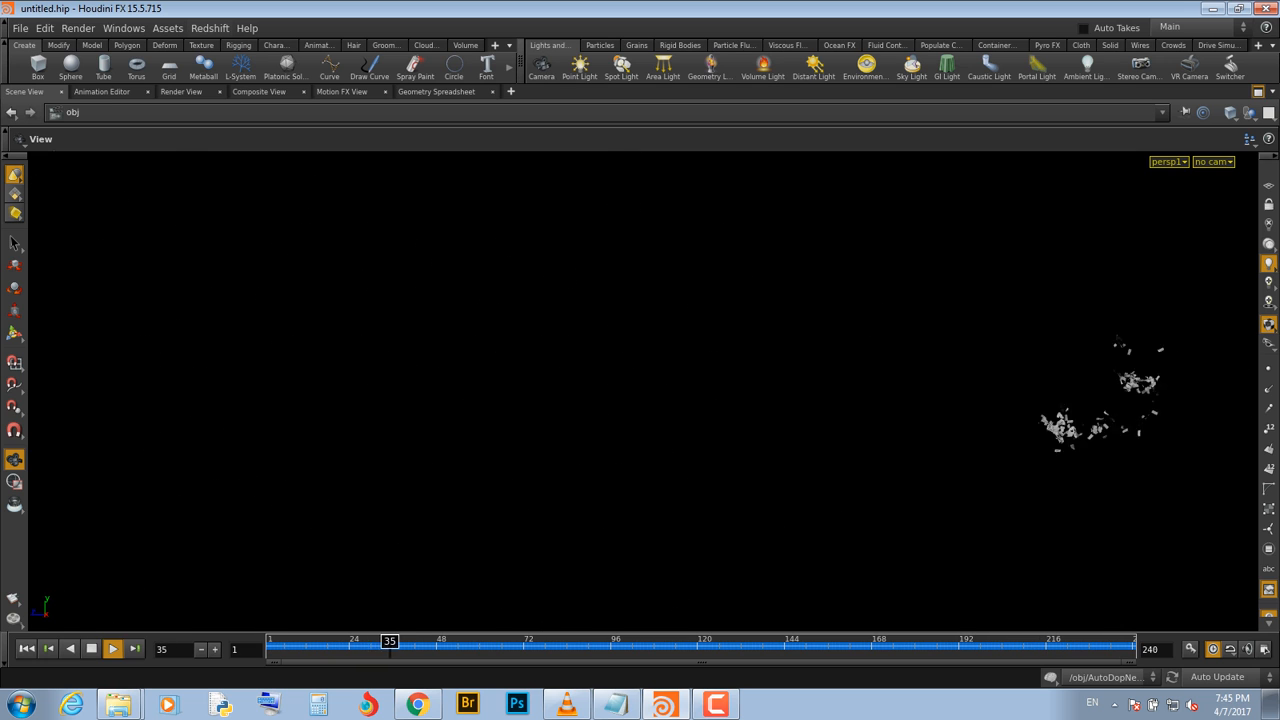
click(716, 704)
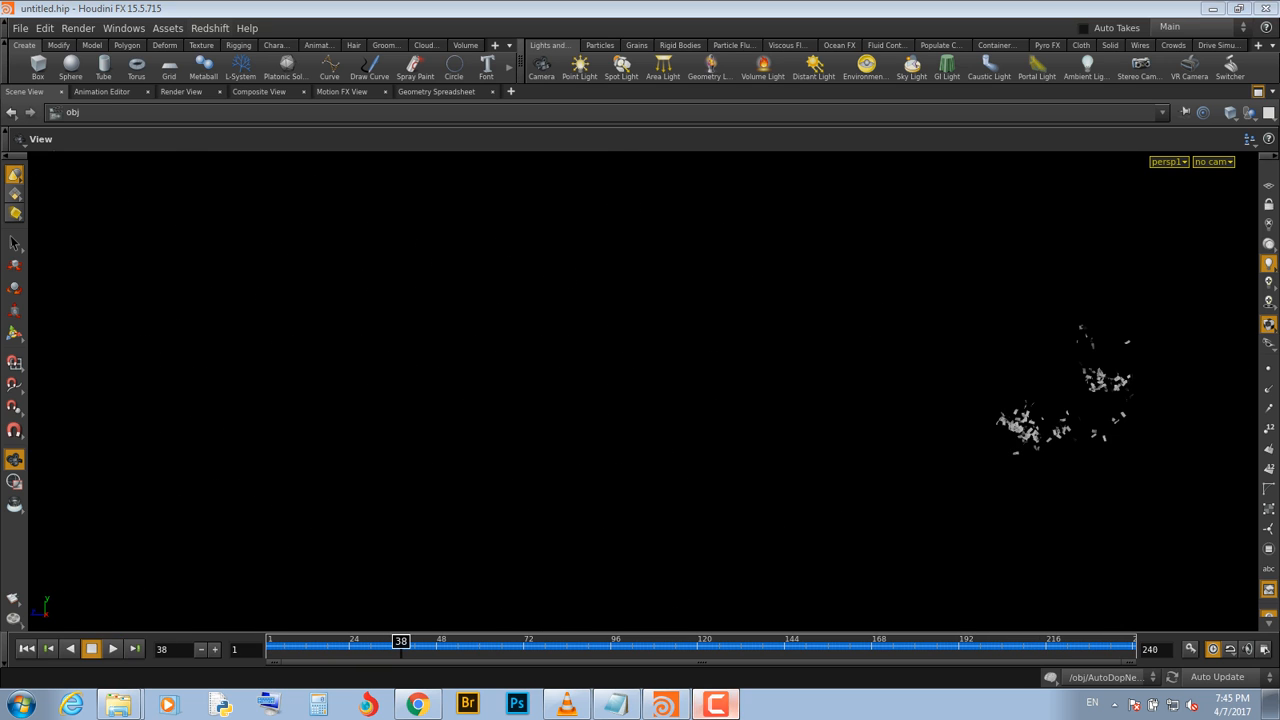